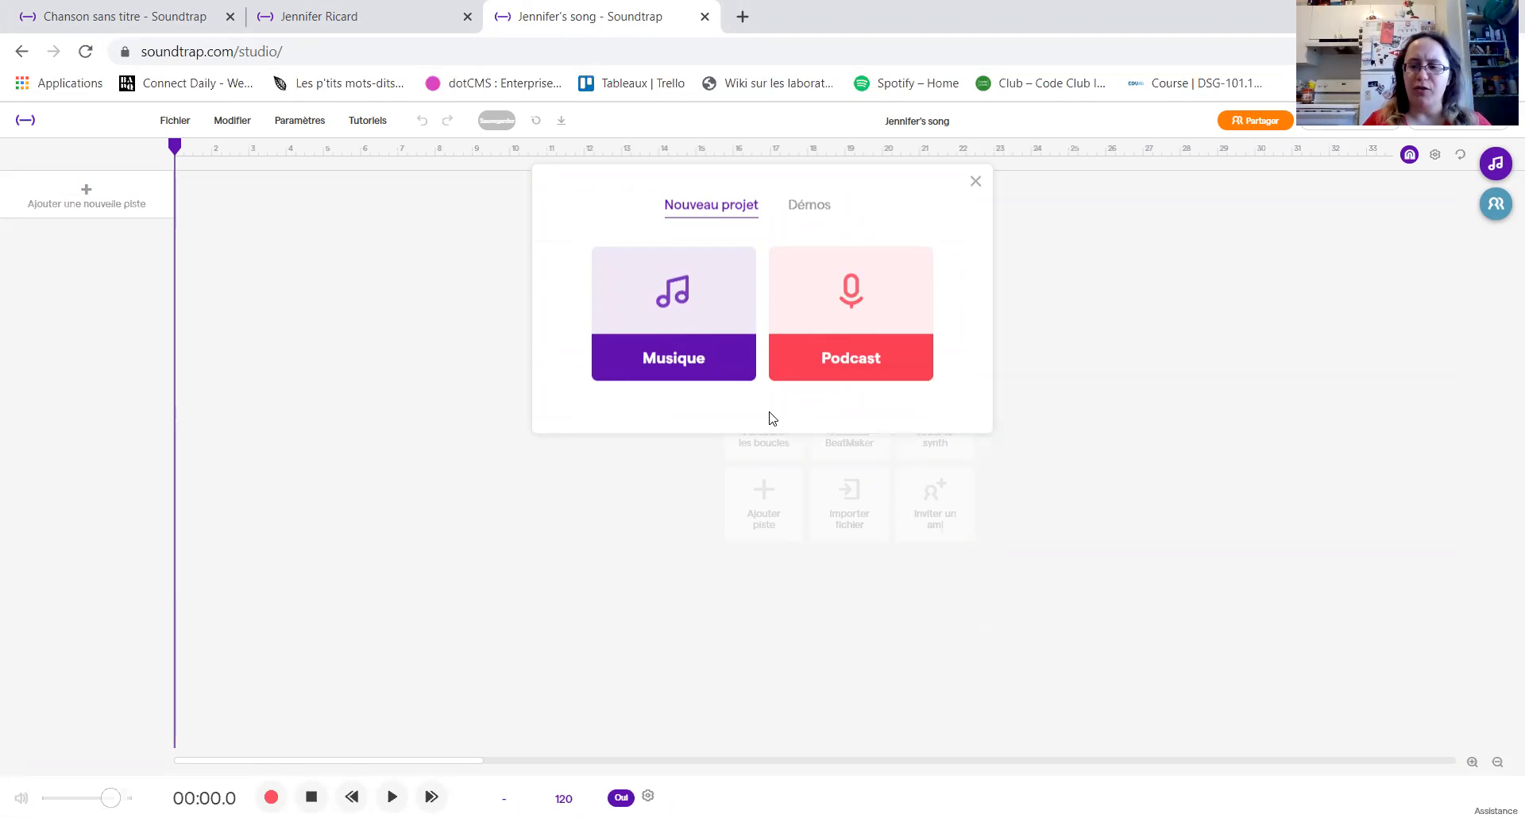
- Start a new music project and filter the loop library to Drums
{"action": "left_click", "coordinate": [657, 314]}
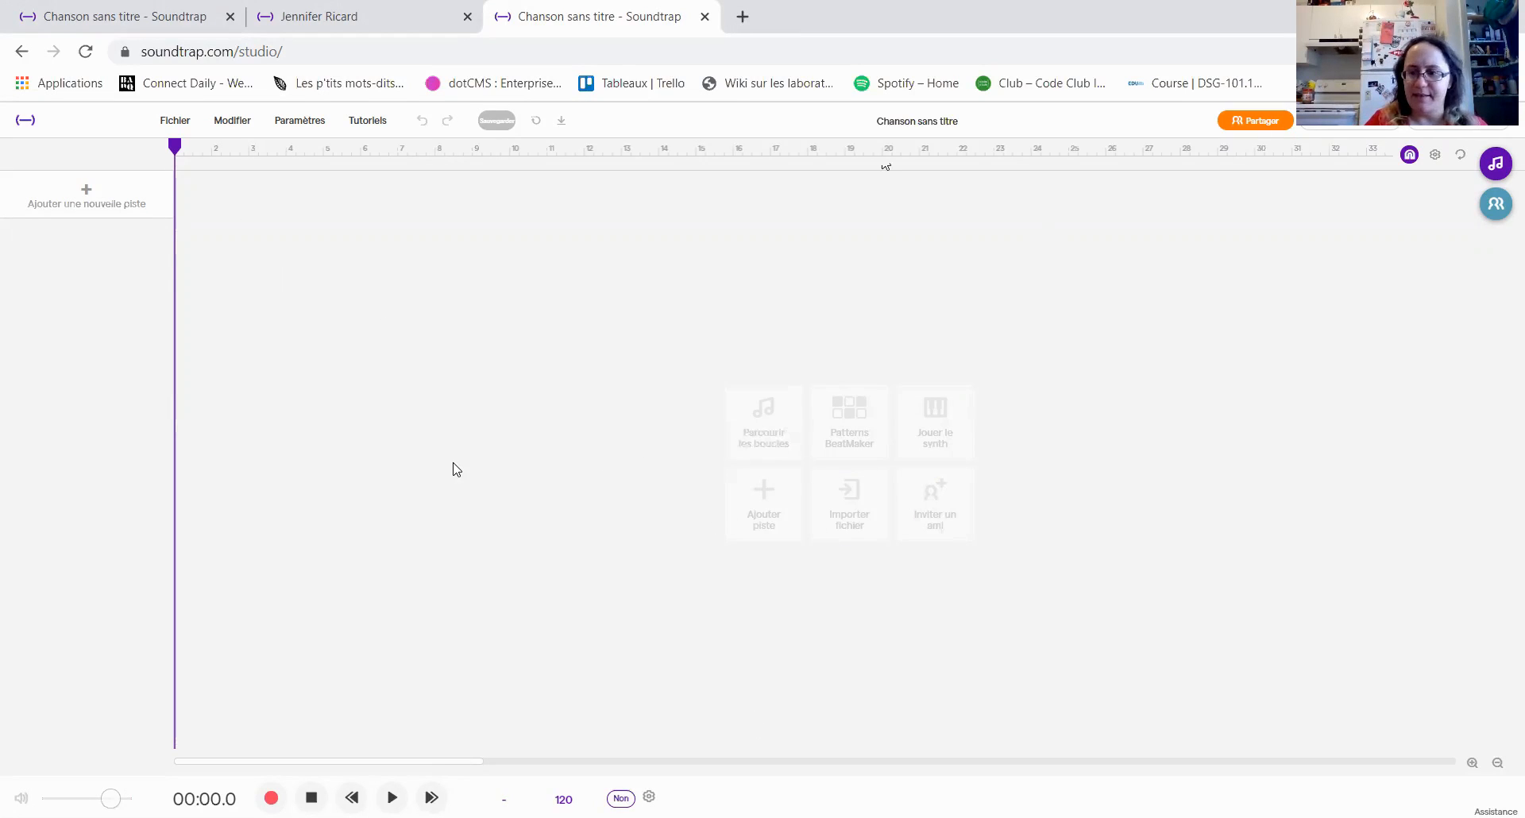
{"action": "left_click", "coordinate": [1497, 164]}
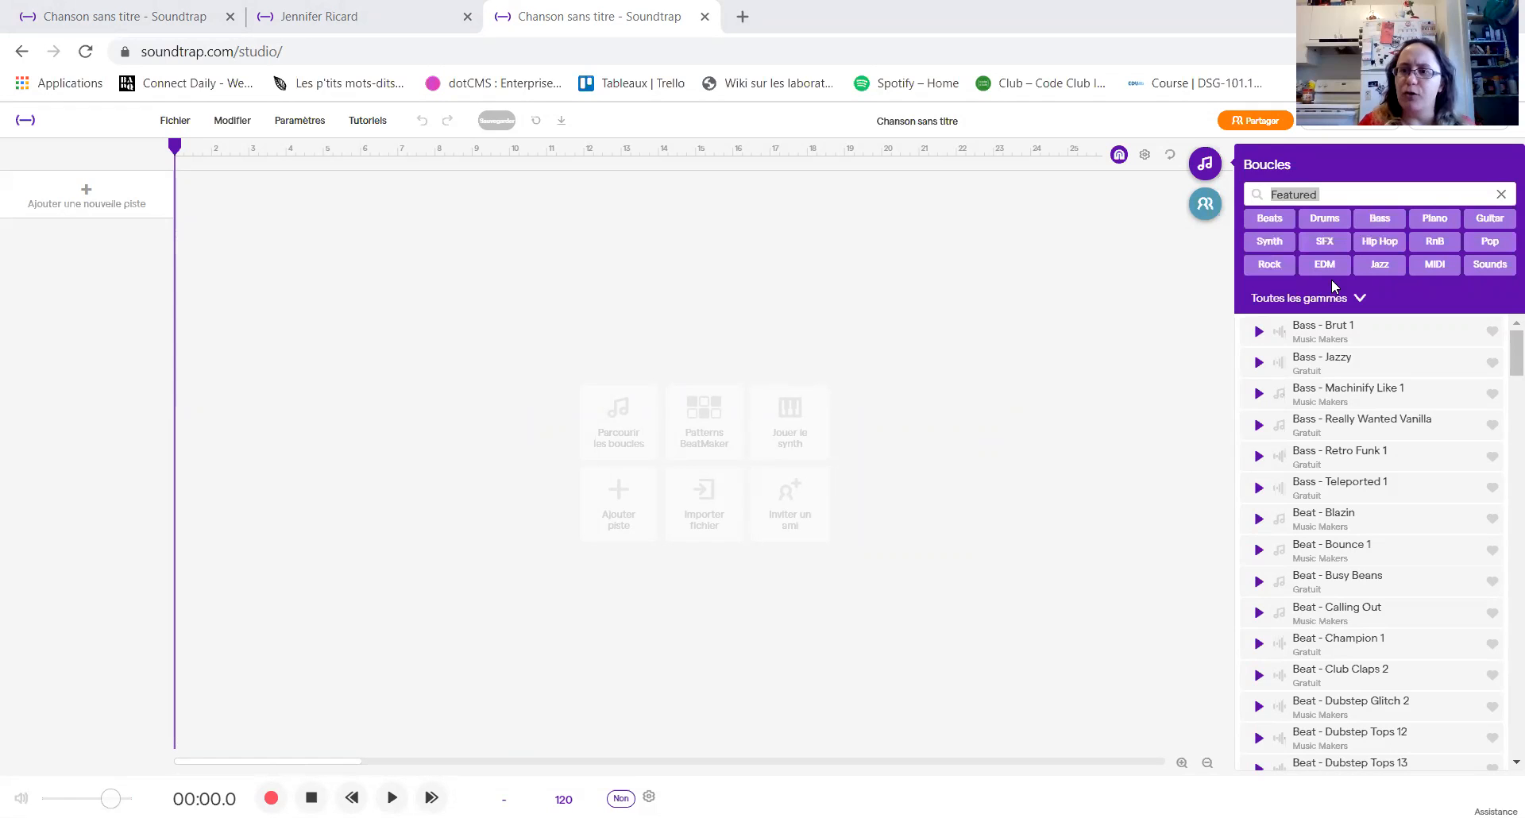
{"action": "left_click", "coordinate": [1322, 220]}
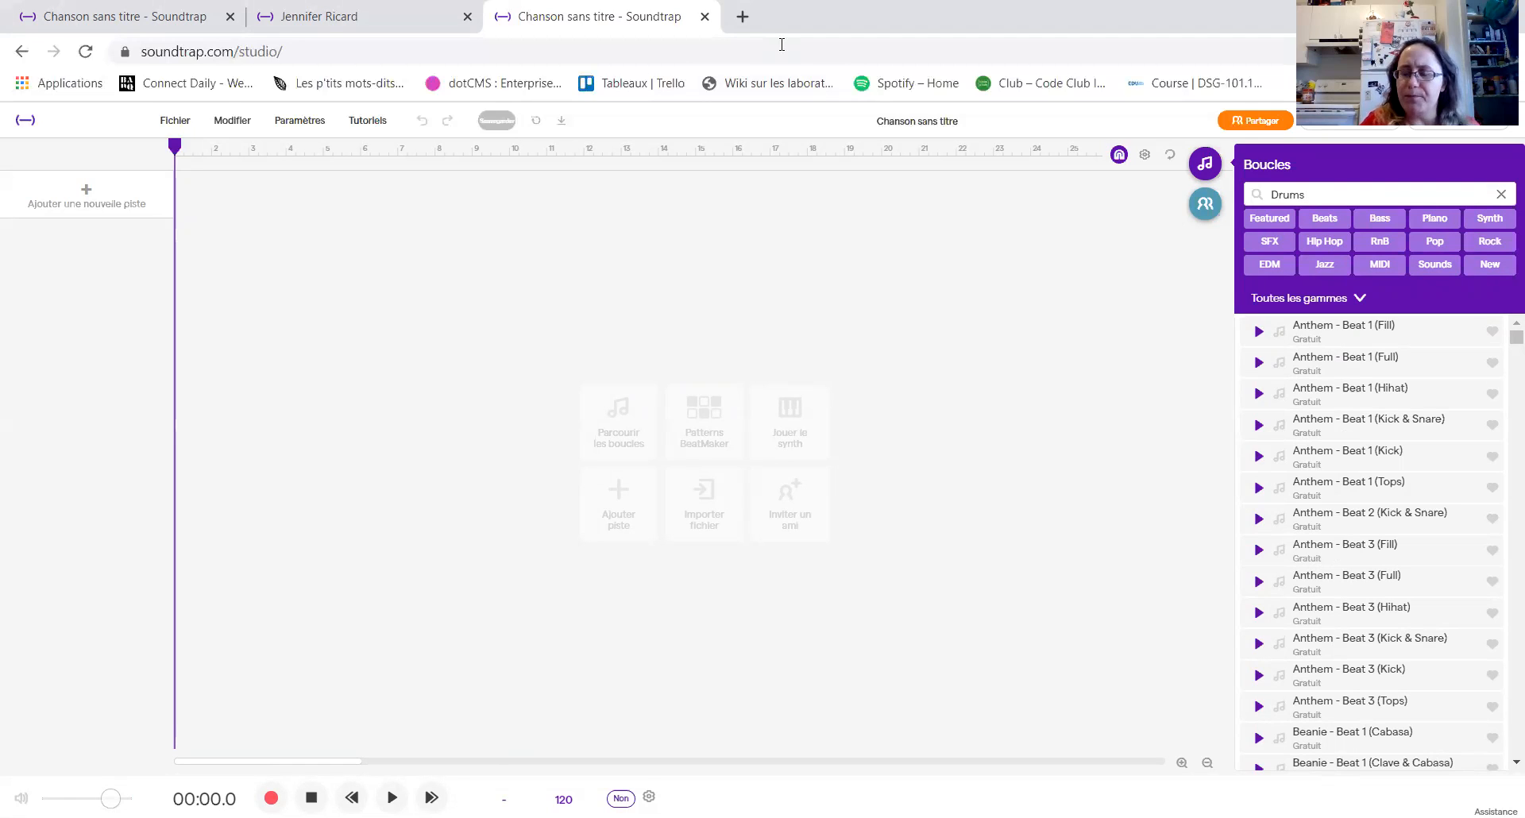
- Preview the drum loops Anthem - Beat 1 (Fill) and Anthem - Beat 1 (Full)
{"action": "left_click", "coordinate": [1258, 331]}
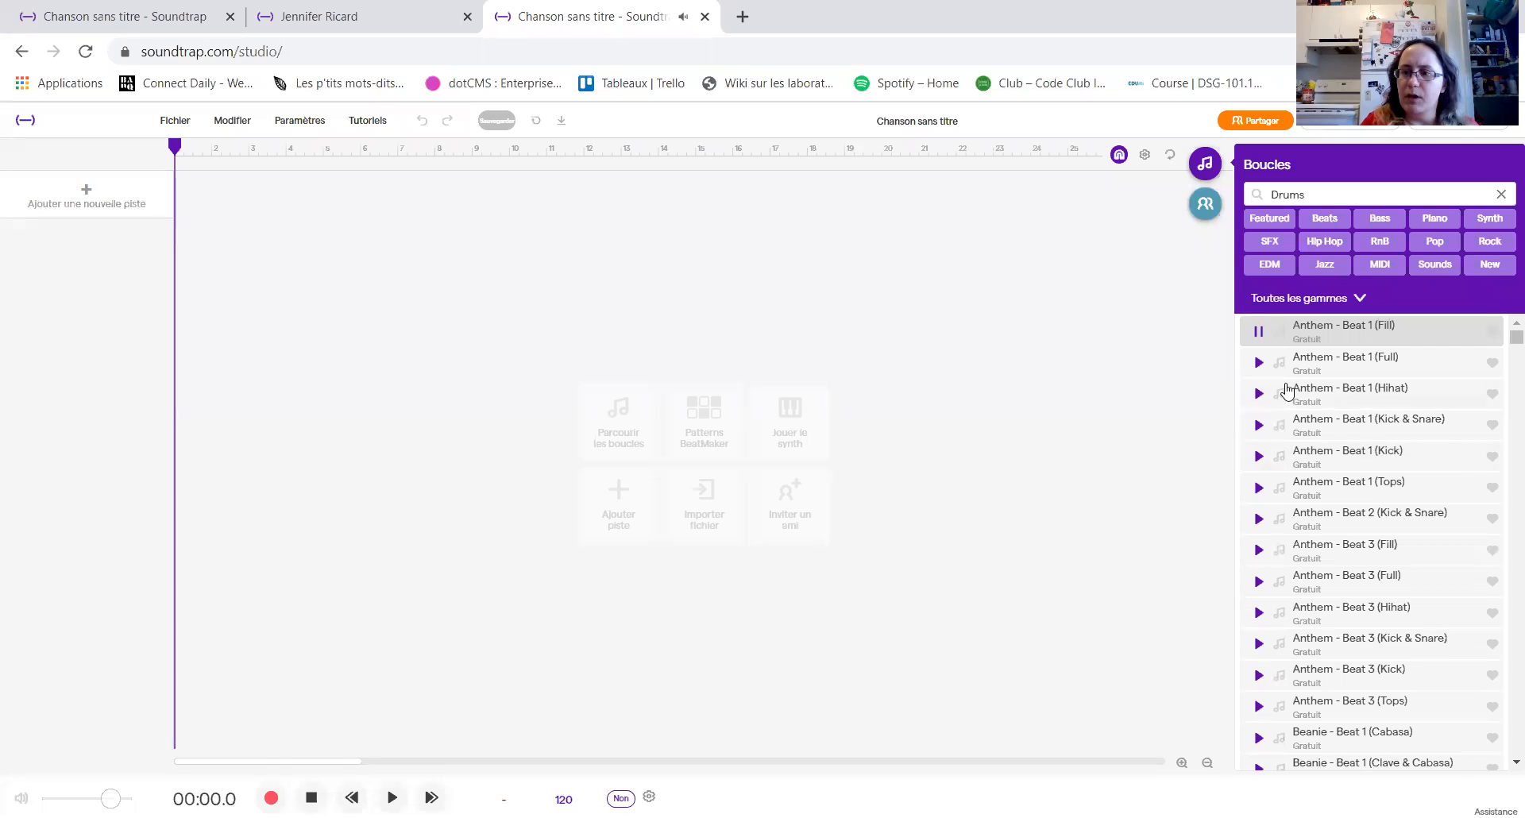
{"action": "left_click", "coordinate": [1257, 362]}
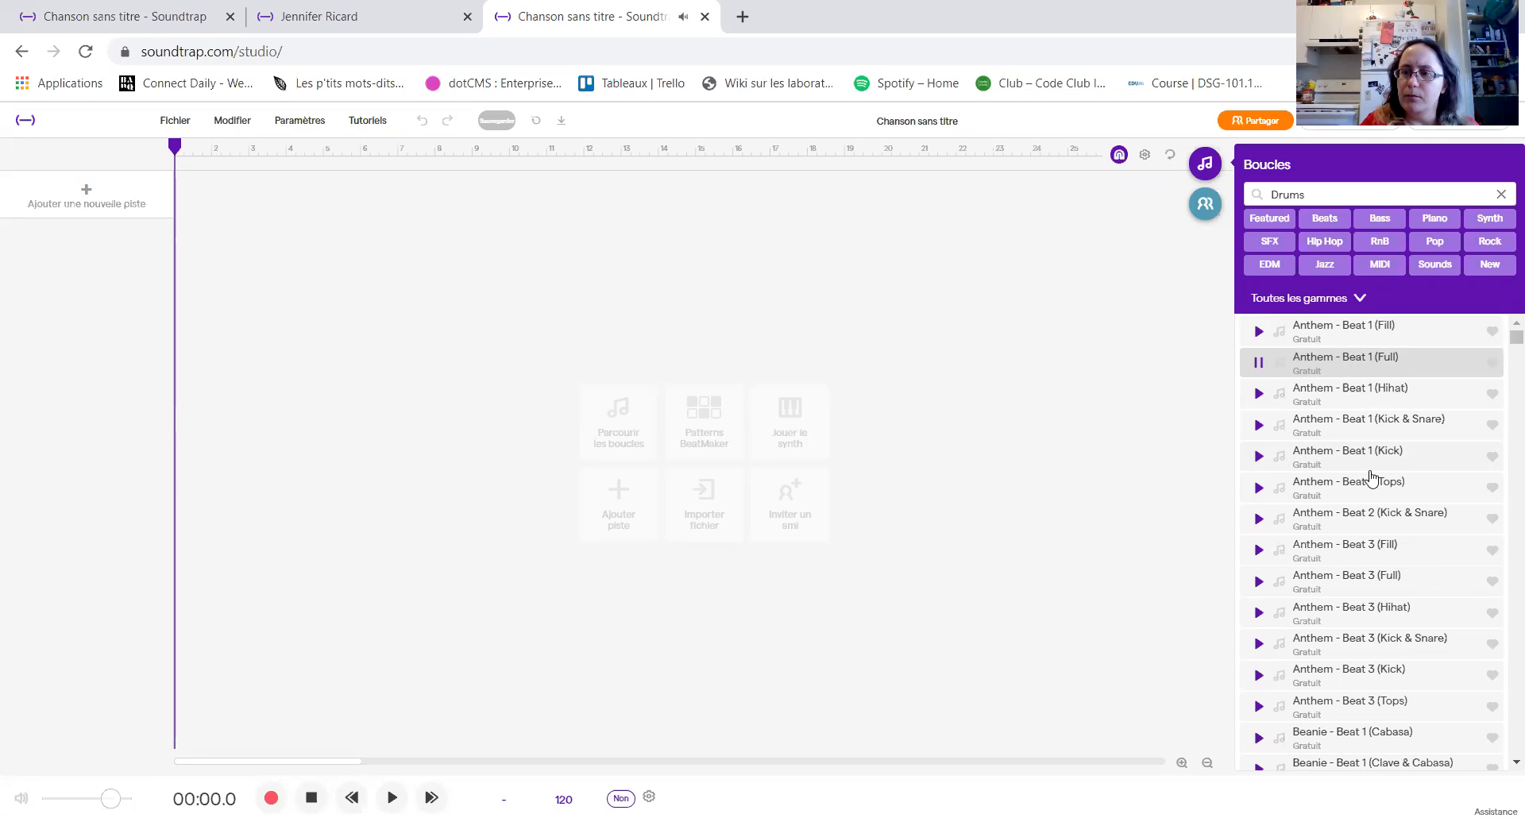
{"action": "left_click", "coordinate": [1257, 366]}
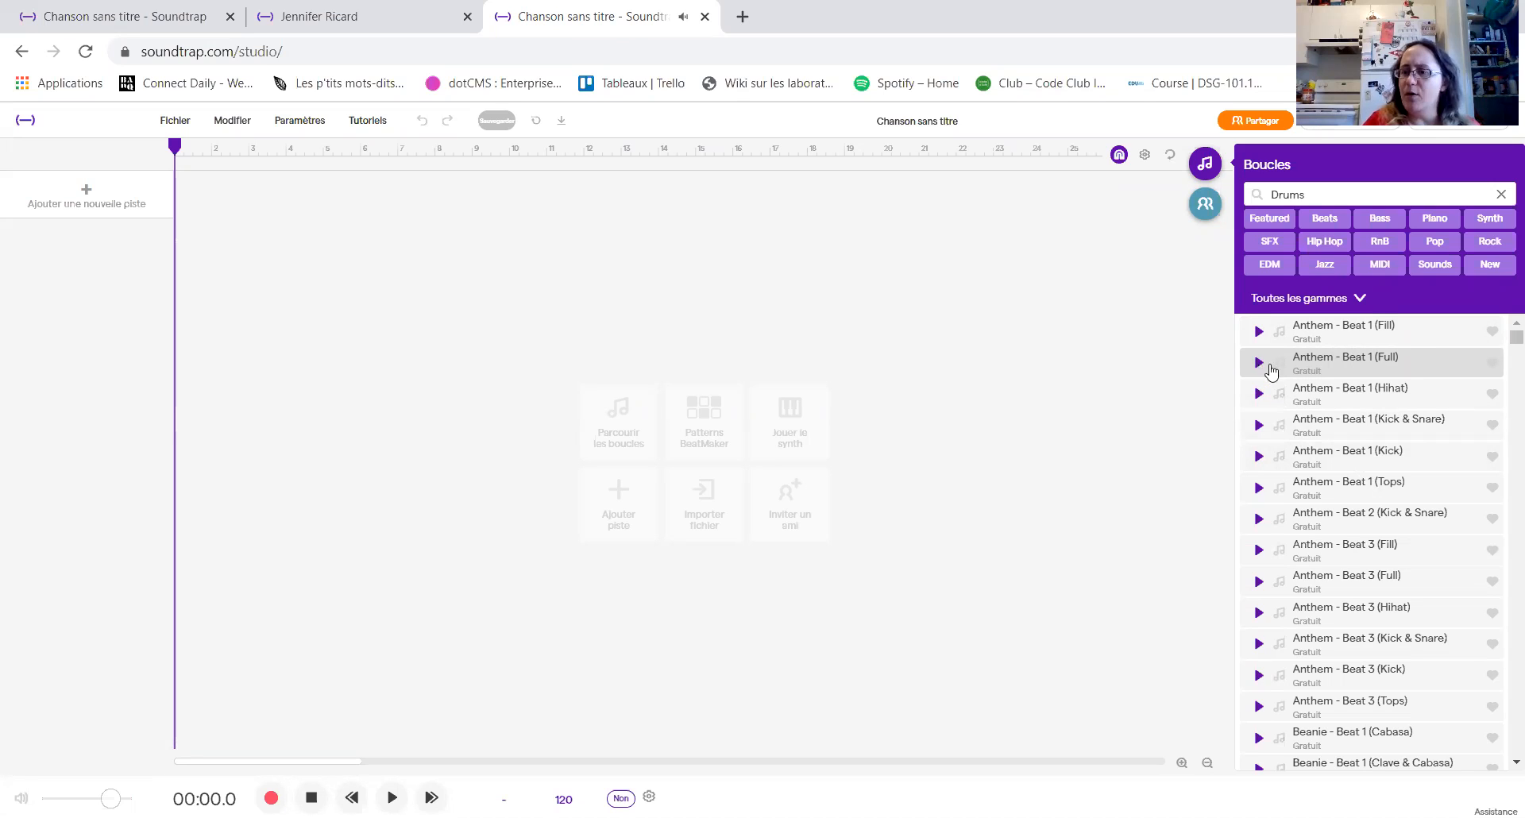
{"action": "left_click", "coordinate": [1379, 365]}
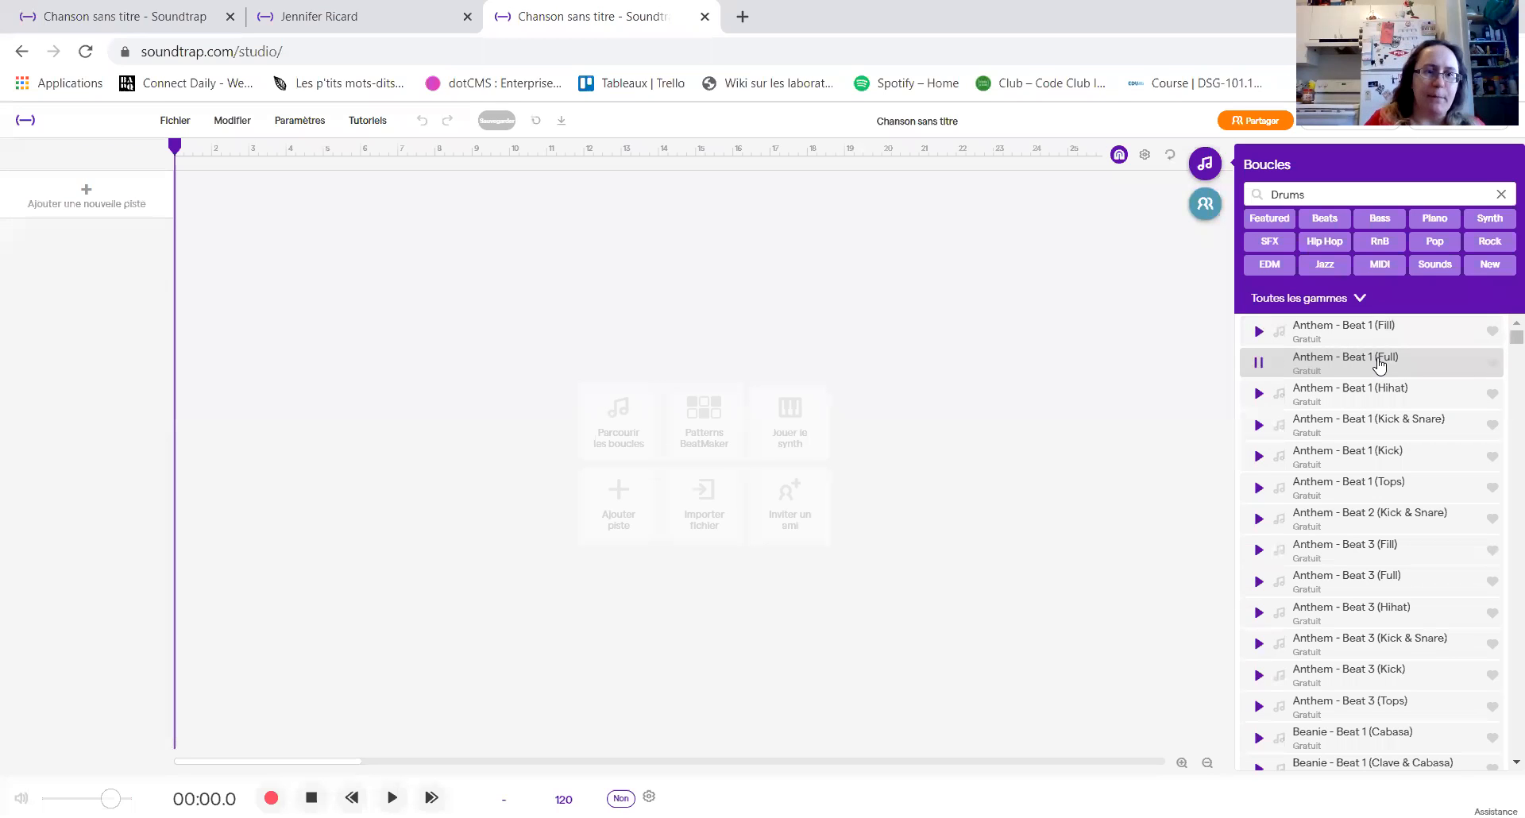
- Add the Anthem - Beat 1 (Full) loop as a track starting at bar 1, then stop playback and rewind to the start
{"action": "left_click_drag", "start_coordinate": [1378, 365], "coordinate": [330, 300]}
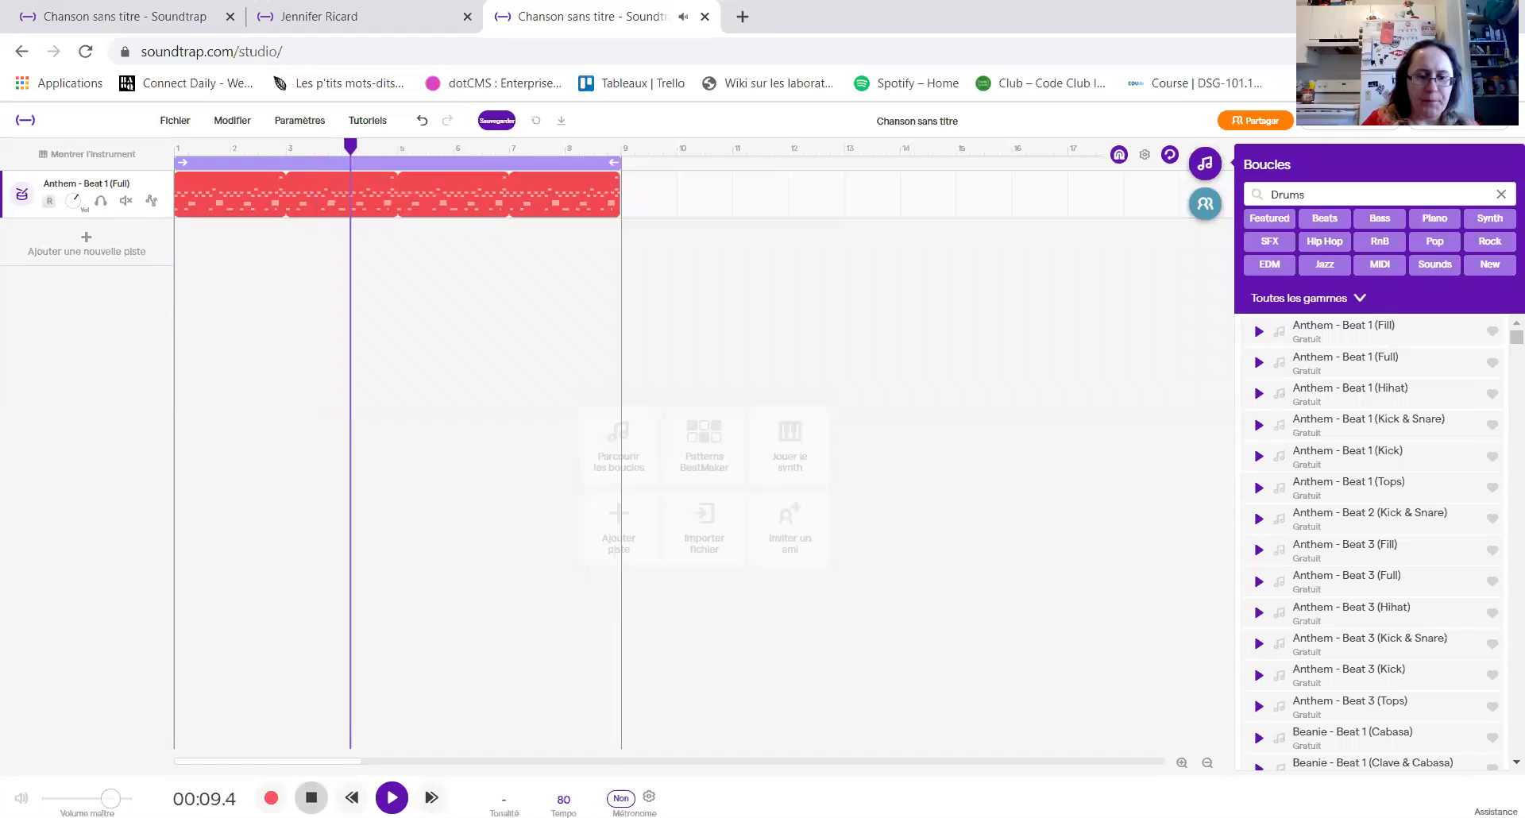
{"action": "left_click", "coordinate": [311, 798]}
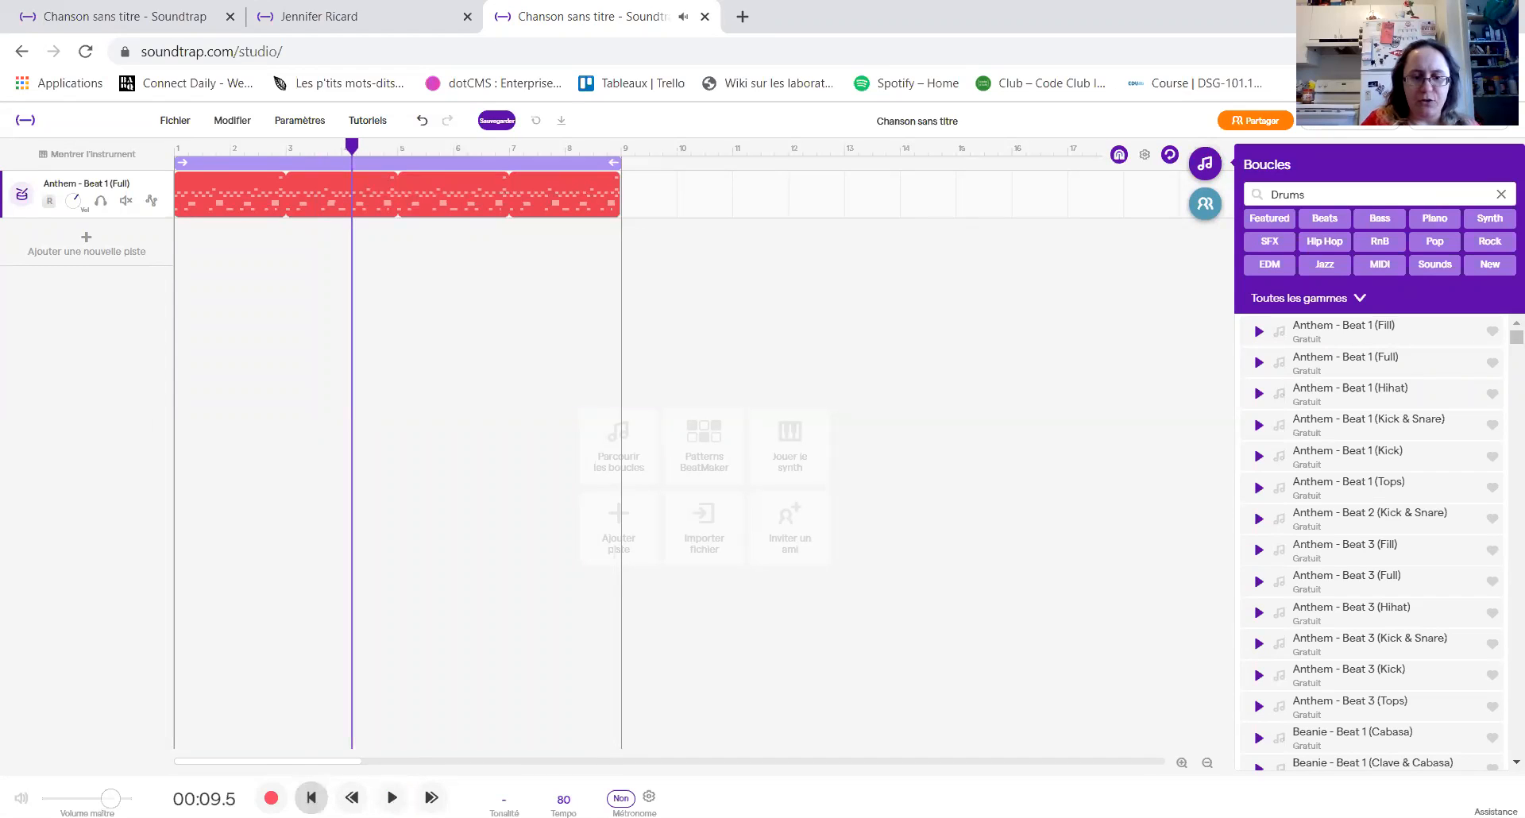
{"action": "left_click", "coordinate": [311, 797]}
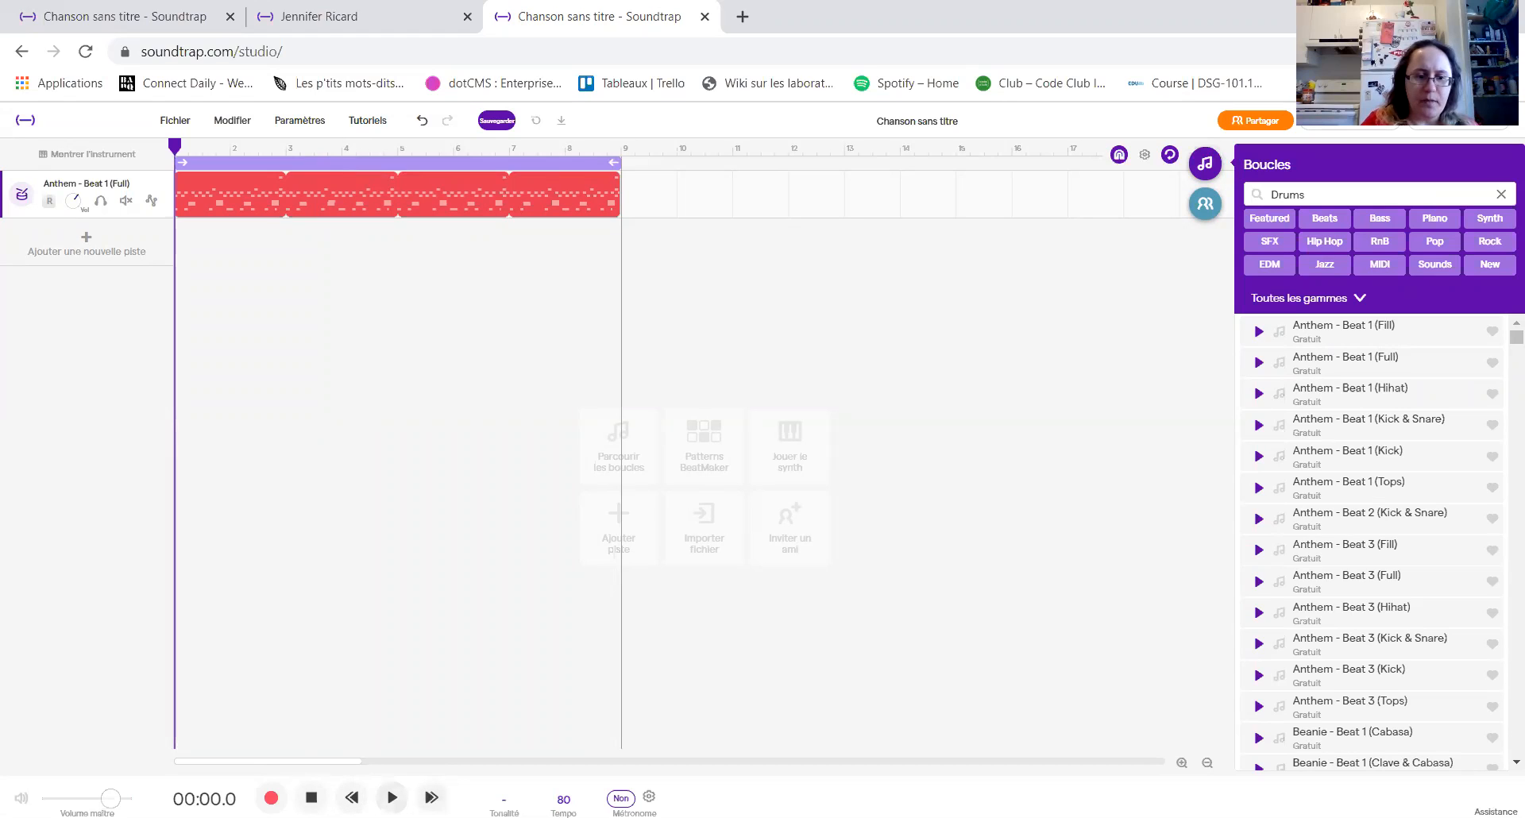
- Lower the master volume slightly and adjust the volume of the drum track
{"action": "mouse_move", "coordinate": [111, 797]}
{"action": "left_mouse_down"}
{"action": "mouse_move", "coordinate": [84, 797]}
{"action": "mouse_move", "coordinate": [109, 798]}
{"action": "left_mouse_up"}
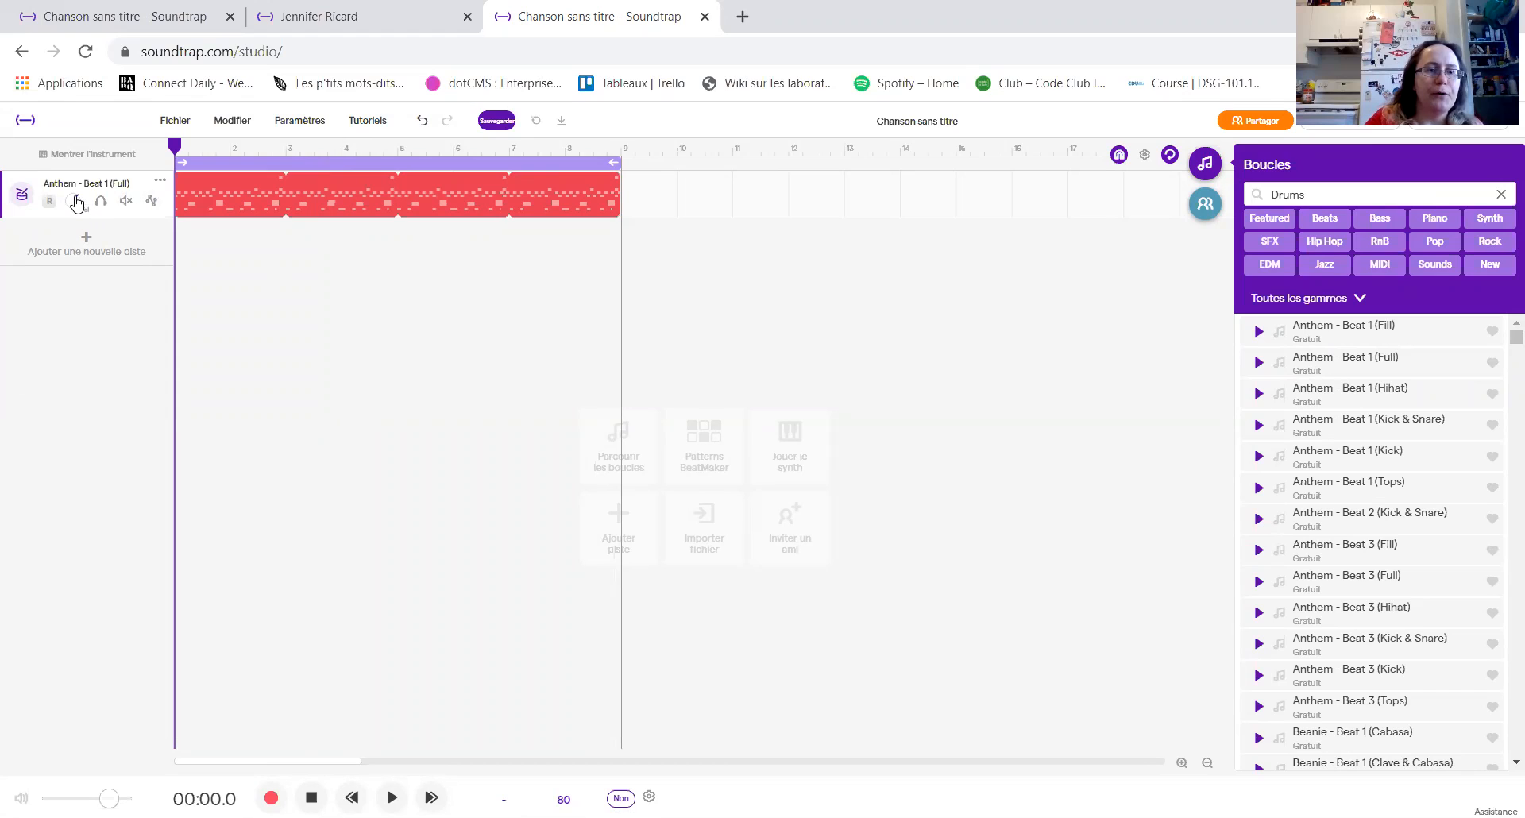
{"action": "mouse_move", "coordinate": [76, 202]}
{"action": "left_mouse_down"}
{"action": "mouse_move", "coordinate": [75, 246]}
{"action": "mouse_move", "coordinate": [74, 177]}
{"action": "mouse_move", "coordinate": [75, 207]}
{"action": "left_mouse_up"}
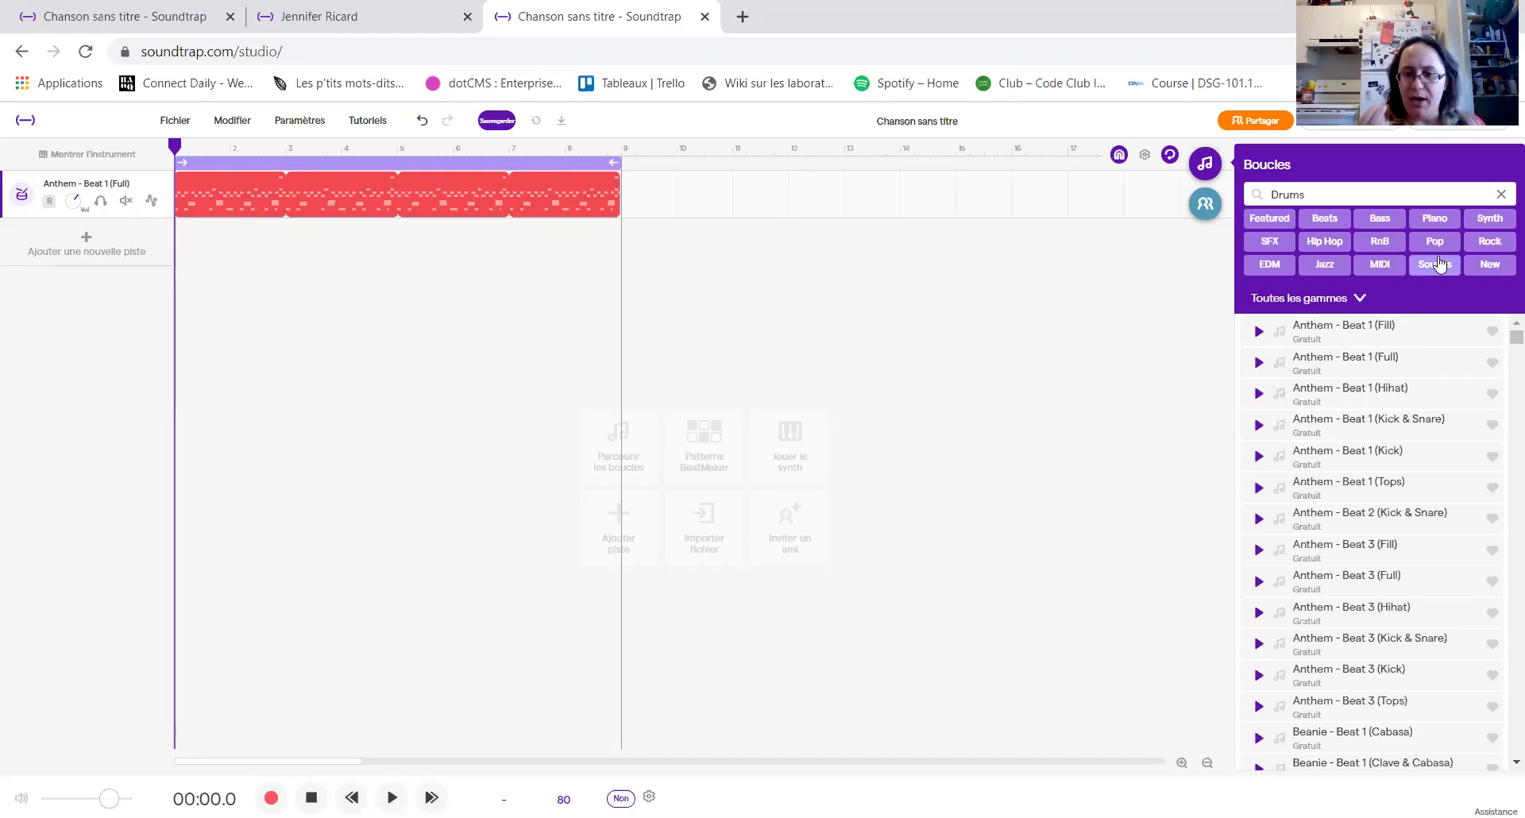
- Filter the loops to Guitar, preview Electric Guitar - Bend C and Dirty Guitar Loop w 808, and add the latter as a second track at bar 1
{"action": "left_click", "coordinate": [1501, 194]}
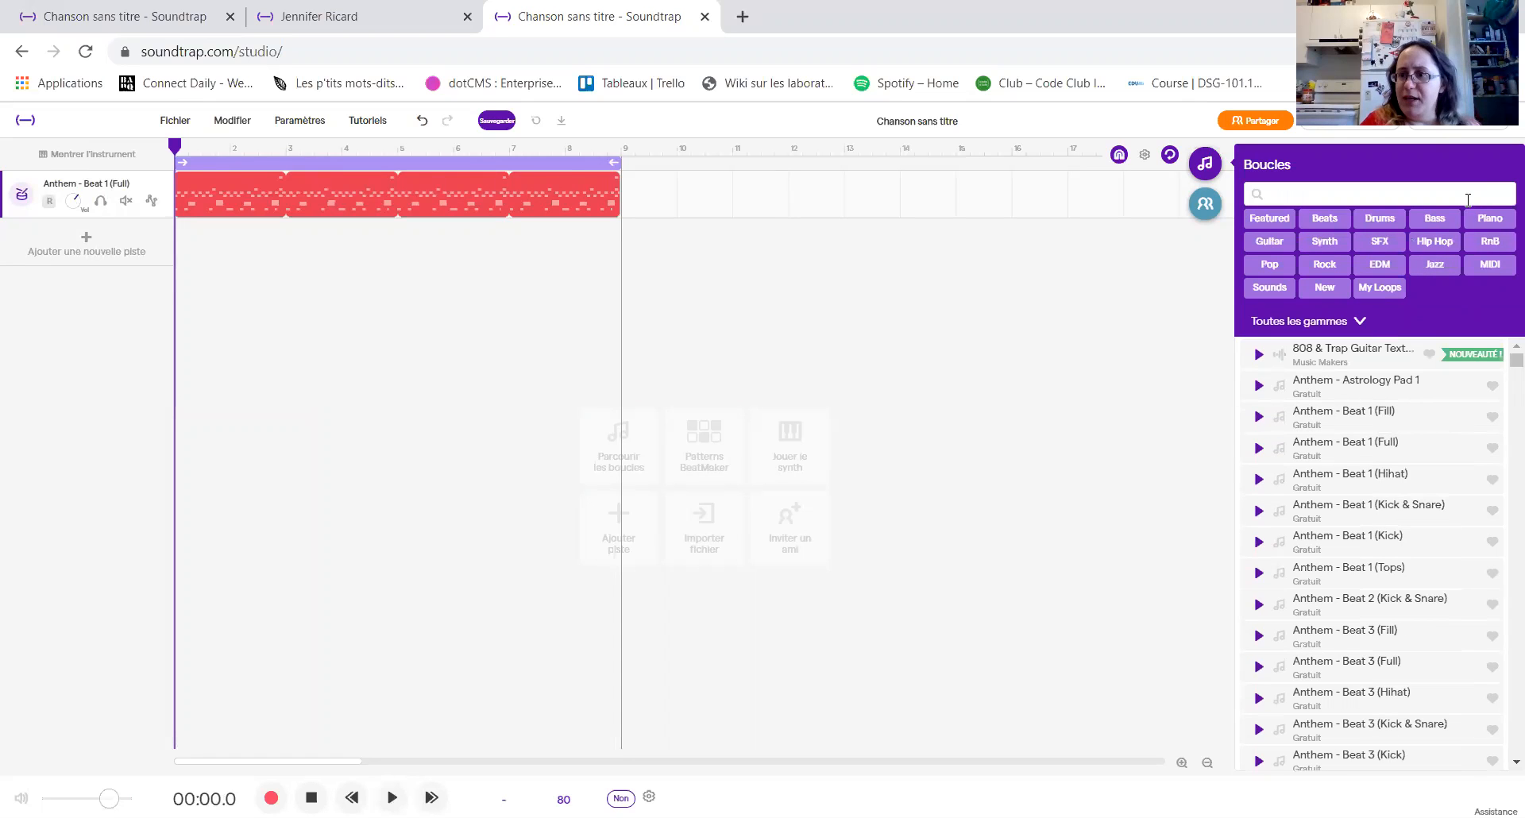
{"action": "left_click", "coordinate": [1282, 247]}
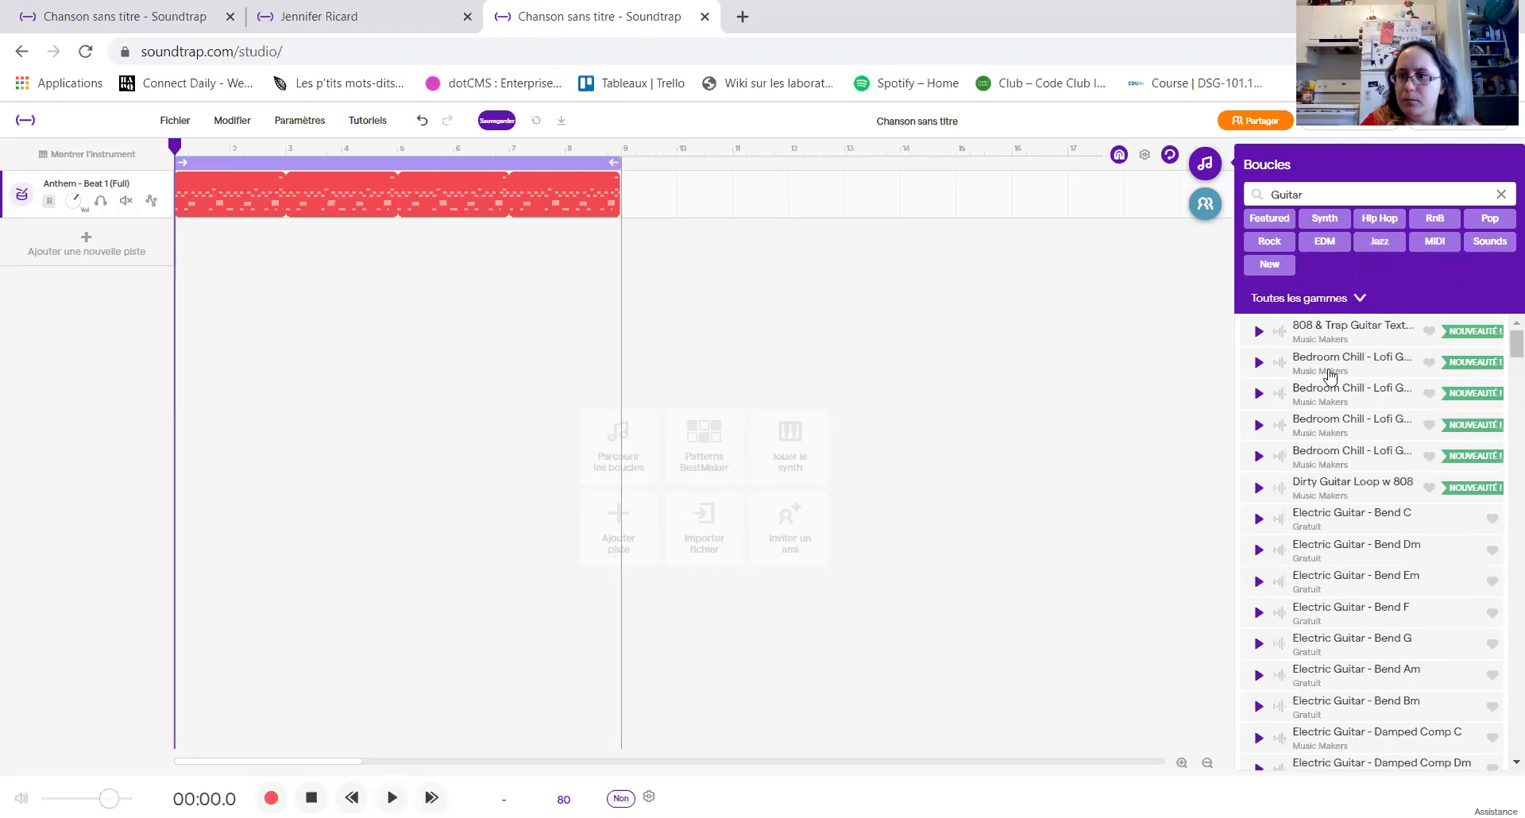
{"action": "left_click", "coordinate": [1258, 520]}
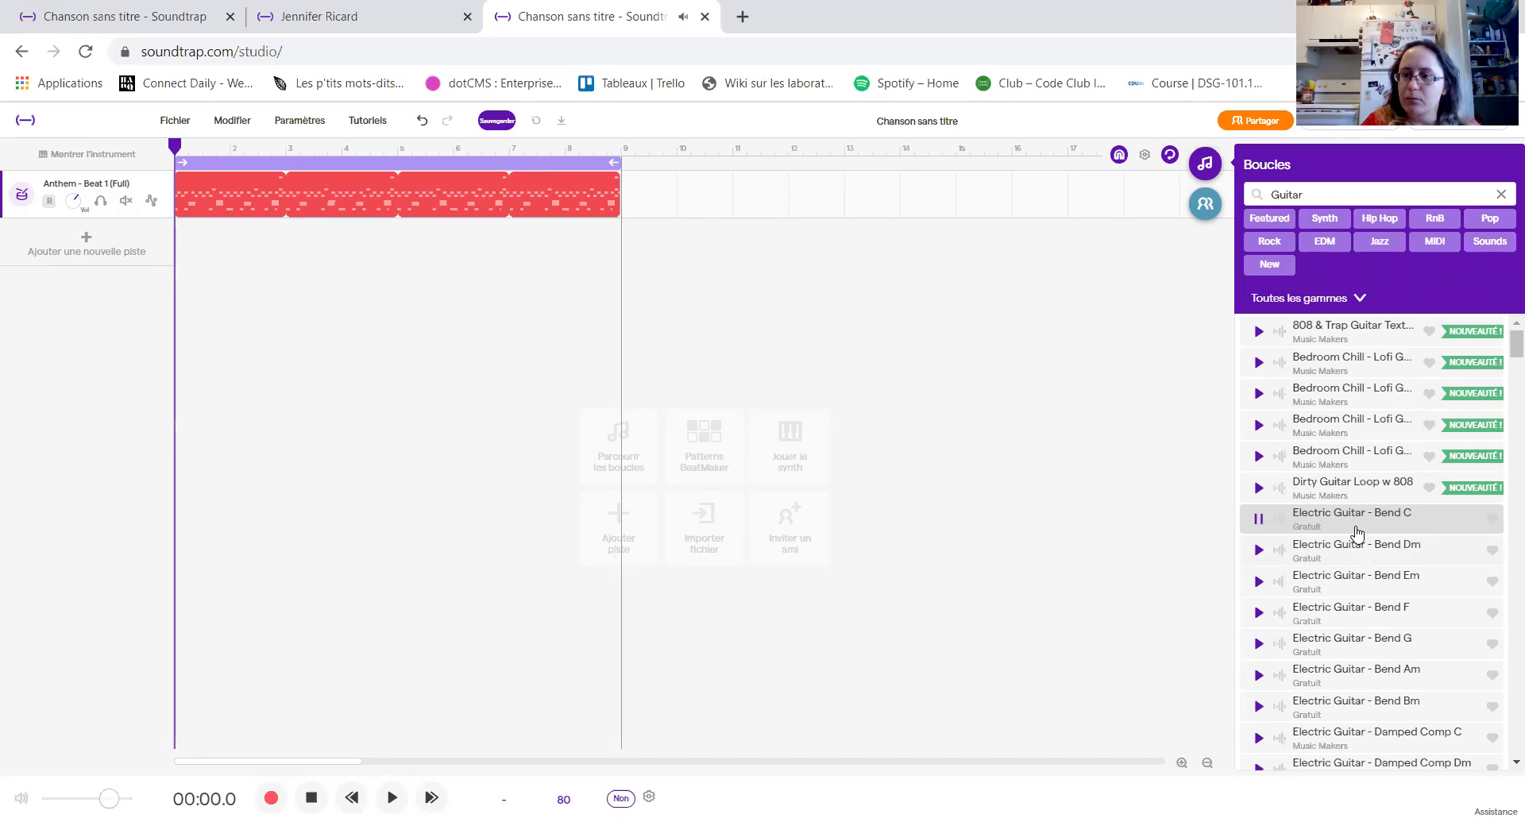
{"action": "left_click", "coordinate": [1257, 489]}
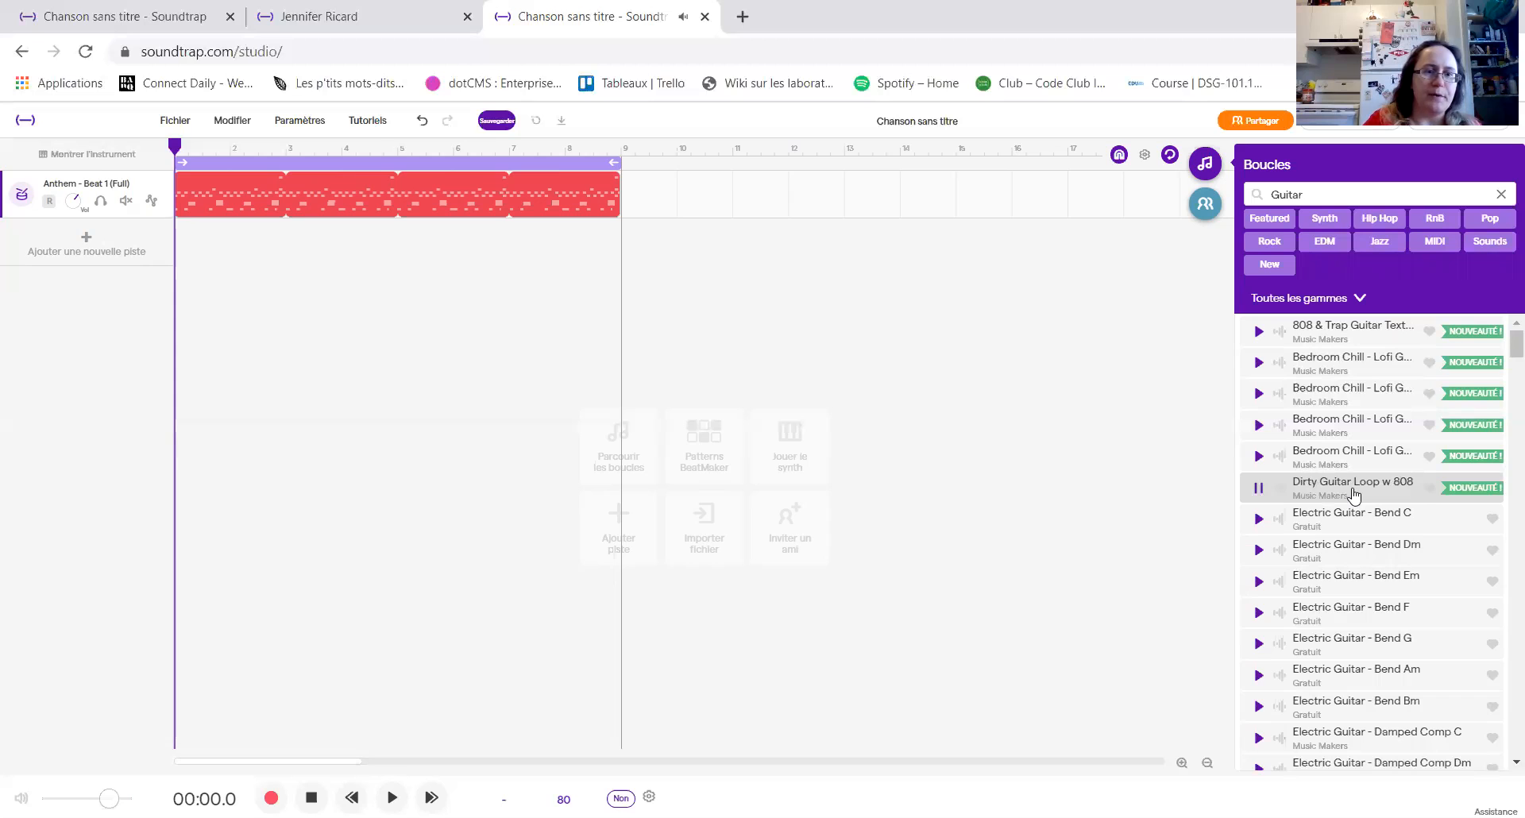
{"action": "left_click_drag", "start_coordinate": [1353, 494], "coordinate": [180, 442]}
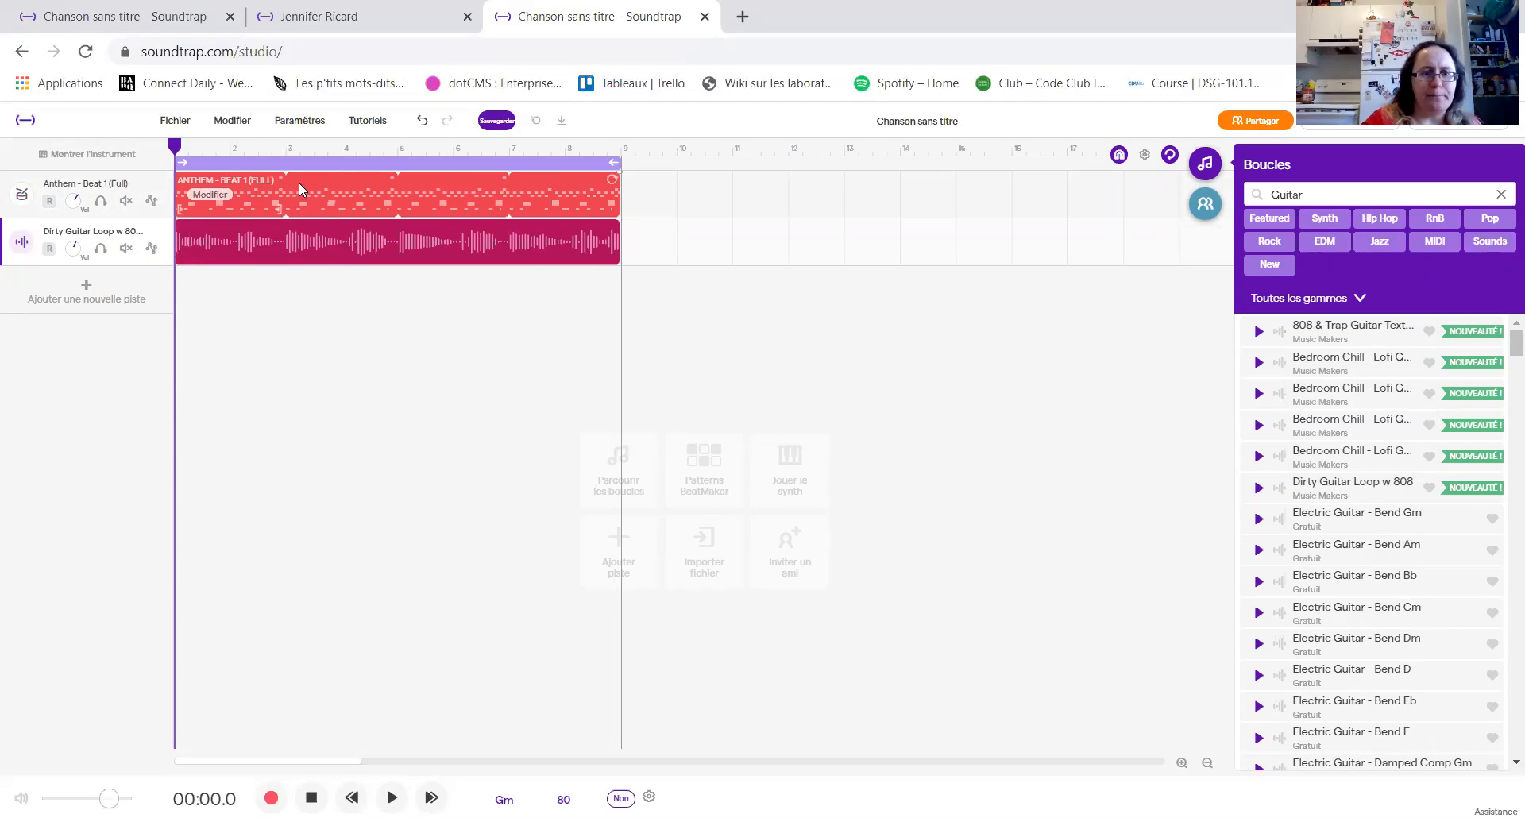
- Play the drum and guitar tracks together from the start, stopping before the loop ends
{"action": "mouse_move", "coordinate": [305, 204]}
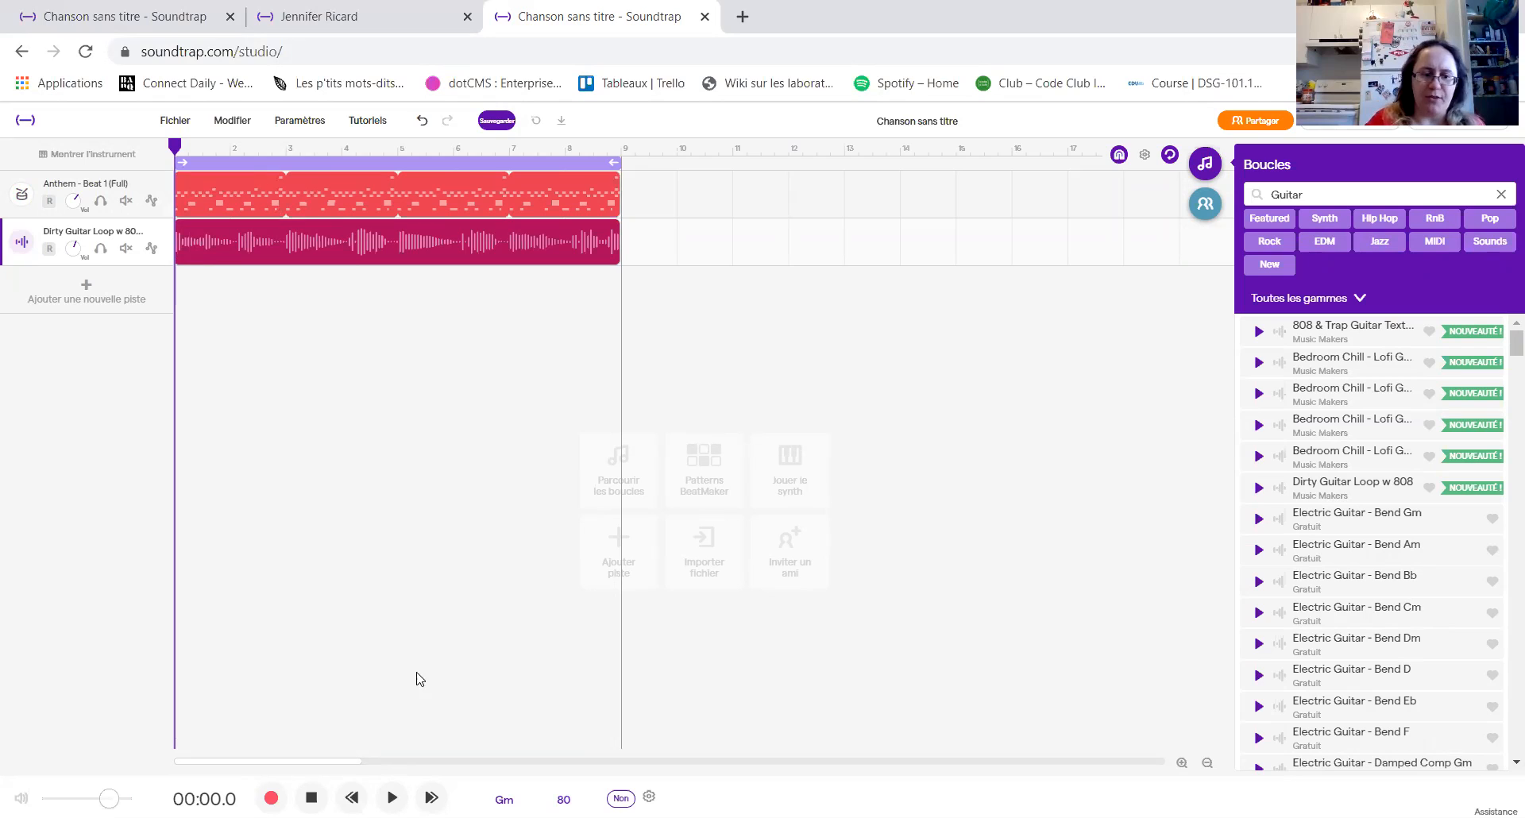
{"action": "left_click", "coordinate": [392, 797]}
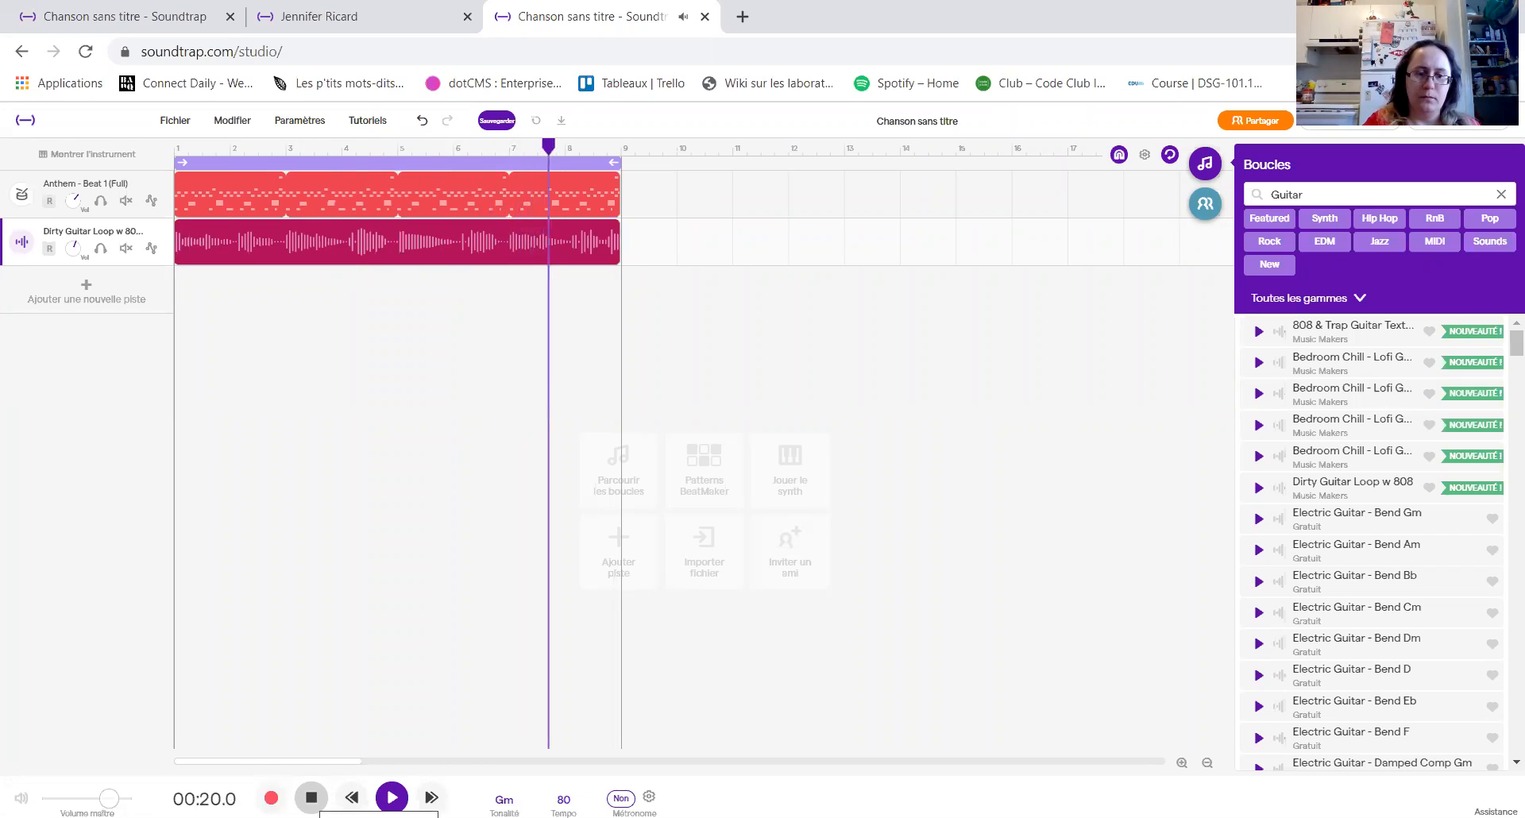
{"action": "left_click", "coordinate": [312, 797]}
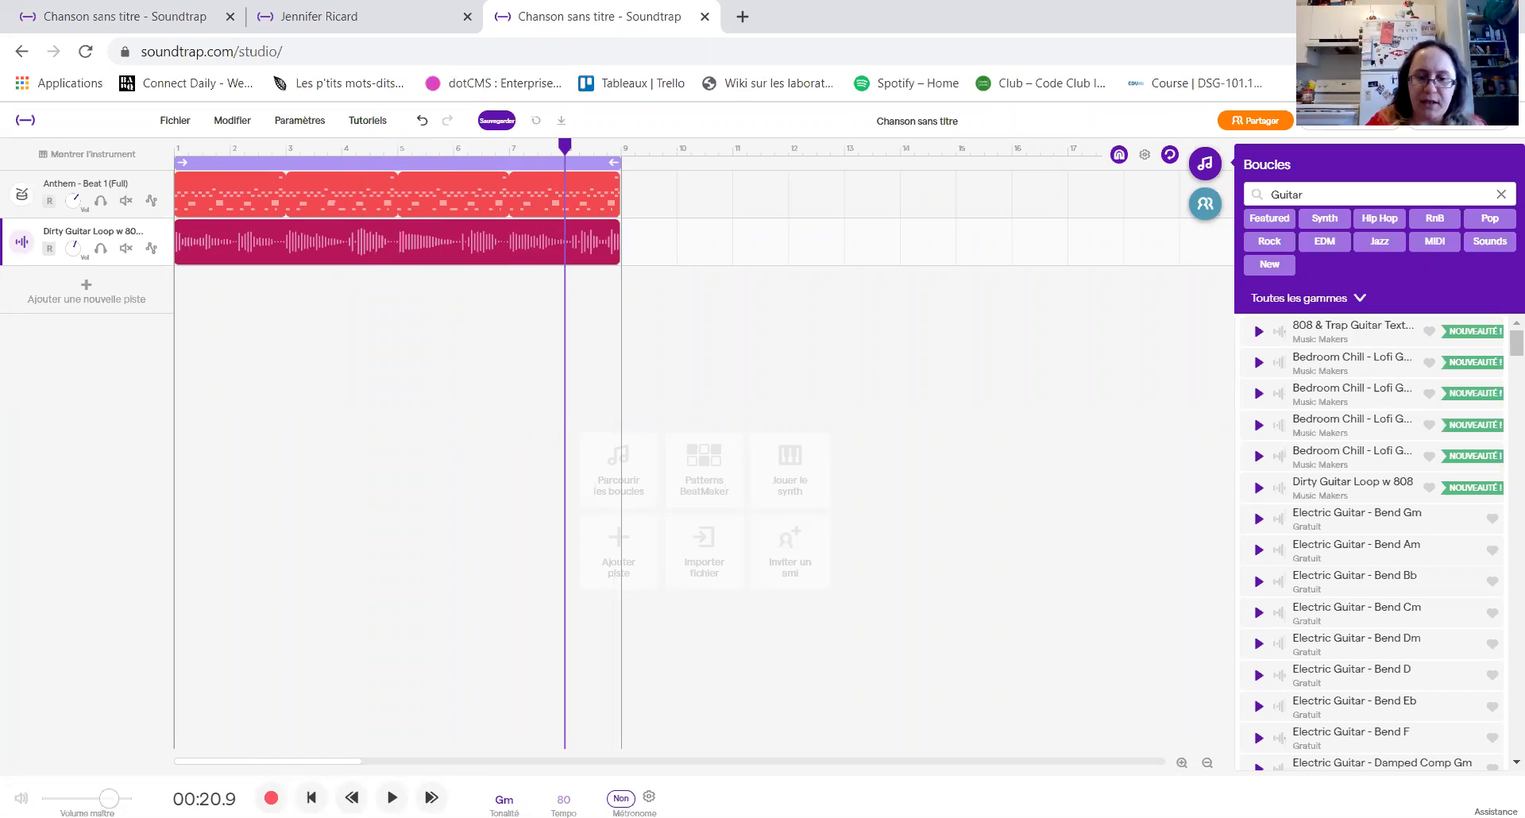
{"action": "left_click", "coordinate": [563, 800]}
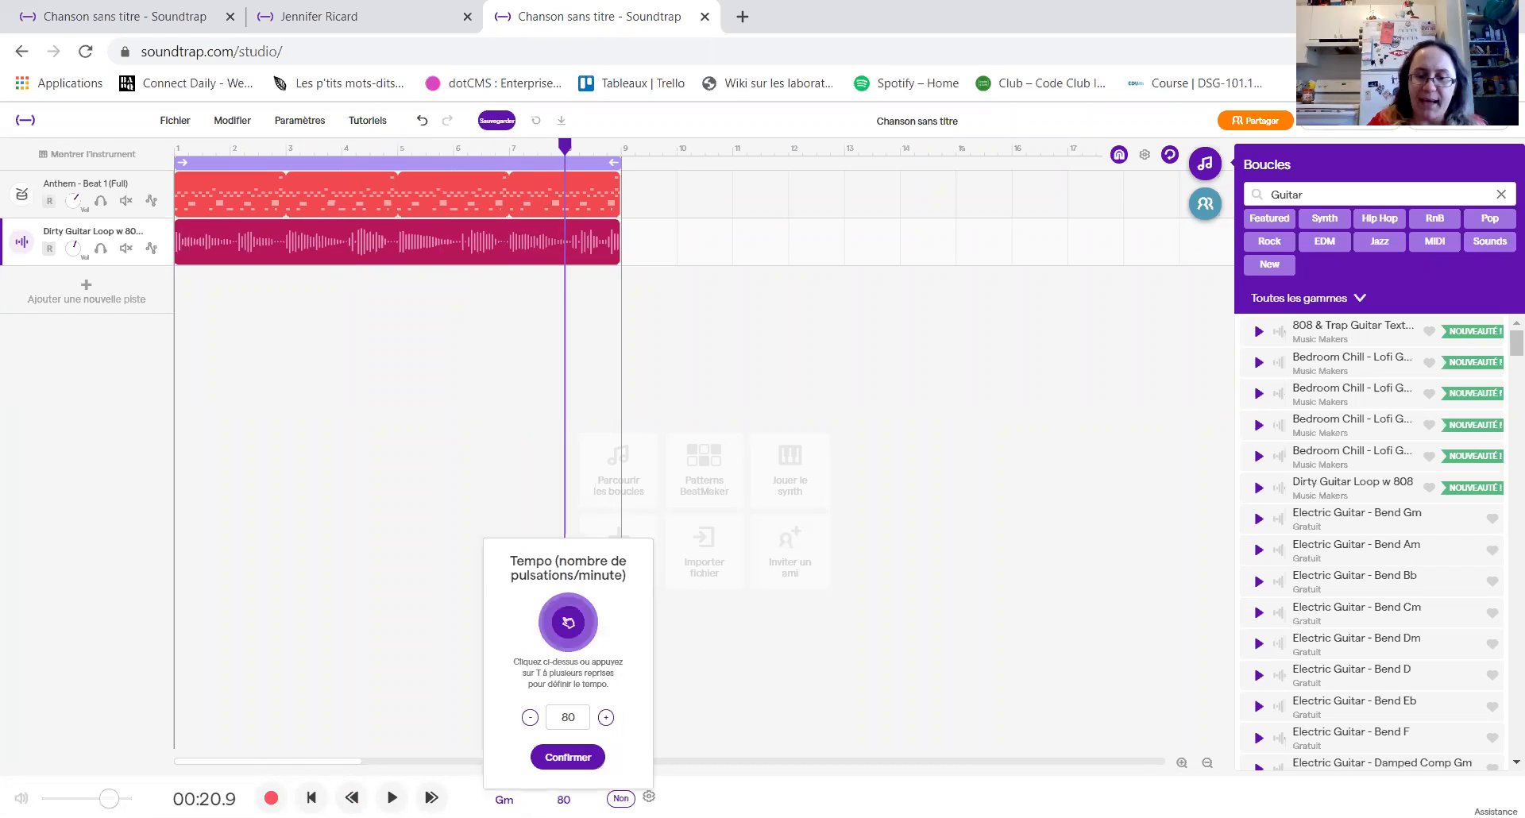
{"action": "left_click", "coordinate": [605, 717]}
{"action": "left_click", "coordinate": [605, 717]}
{"action": "left_click", "coordinate": [605, 717]}
{"action": "left_click", "coordinate": [605, 717]}
{"action": "left_click", "coordinate": [605, 717]}
{"action": "left_click", "coordinate": [605, 717]}
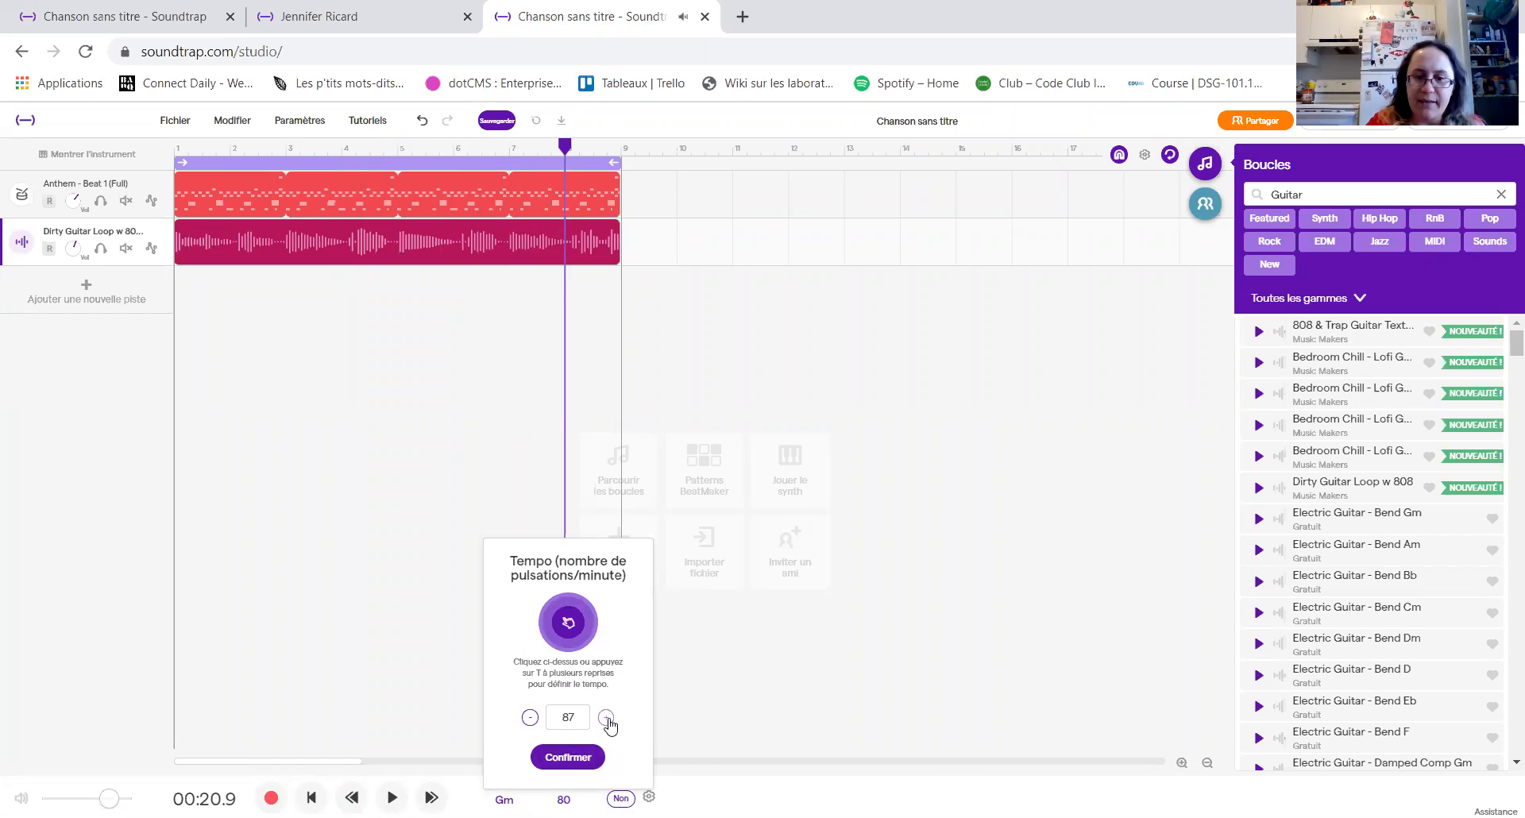
{"action": "left_click", "coordinate": [606, 718]}
{"action": "left_click", "coordinate": [606, 718]}
{"action": "left_click", "coordinate": [606, 718]}
{"action": "left_click", "coordinate": [606, 717]}
{"action": "left_click", "coordinate": [606, 718]}
{"action": "left_click", "coordinate": [606, 718]}
{"action": "left_click", "coordinate": [606, 717]}
{"action": "left_click", "coordinate": [606, 718]}
{"action": "left_click", "coordinate": [606, 718]}
{"action": "left_click", "coordinate": [606, 718]}
{"action": "left_click", "coordinate": [606, 718]}
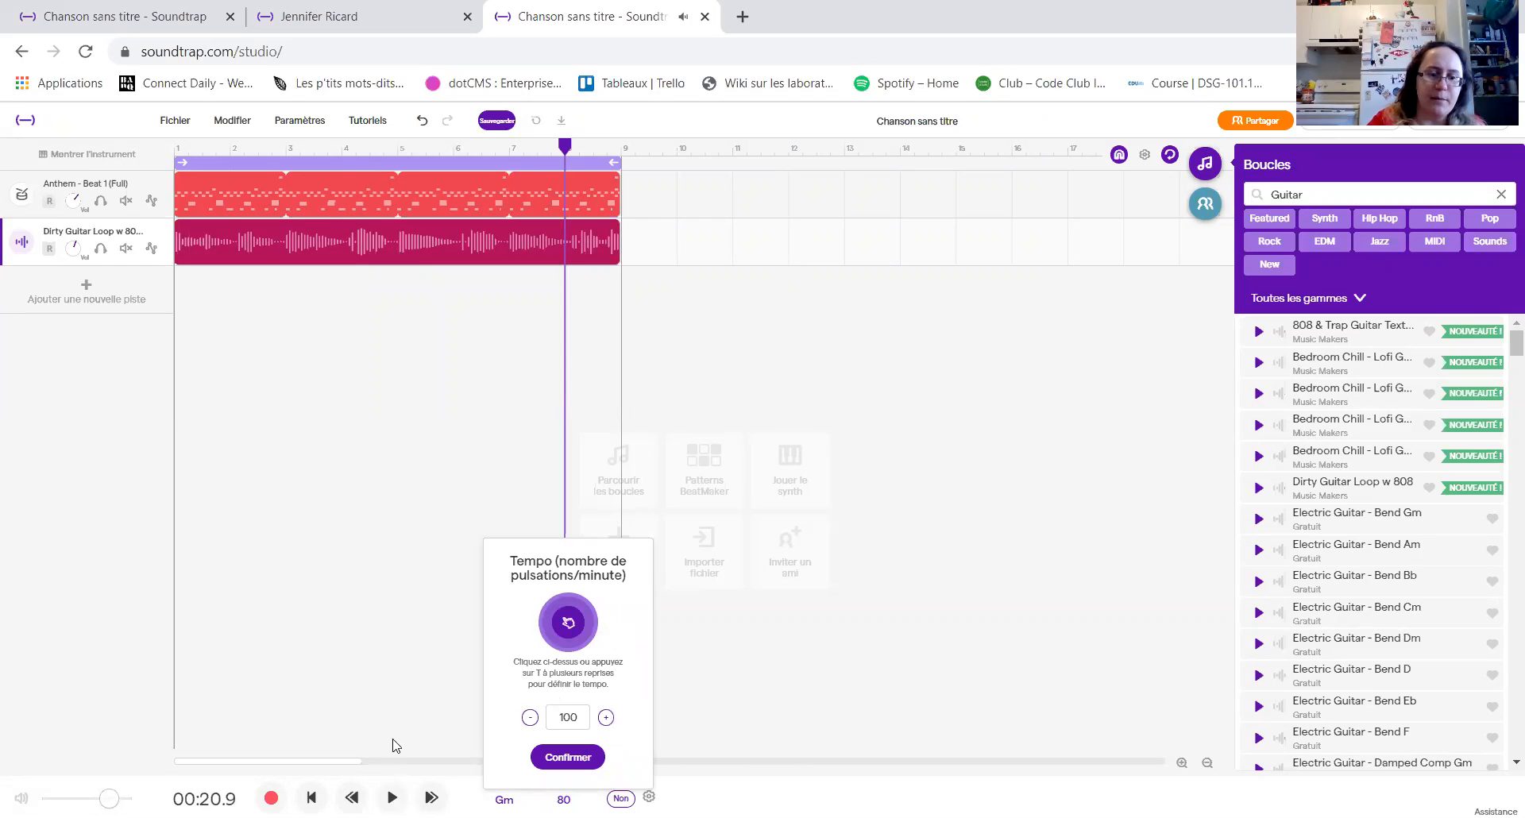
{"action": "left_click", "coordinate": [339, 794]}
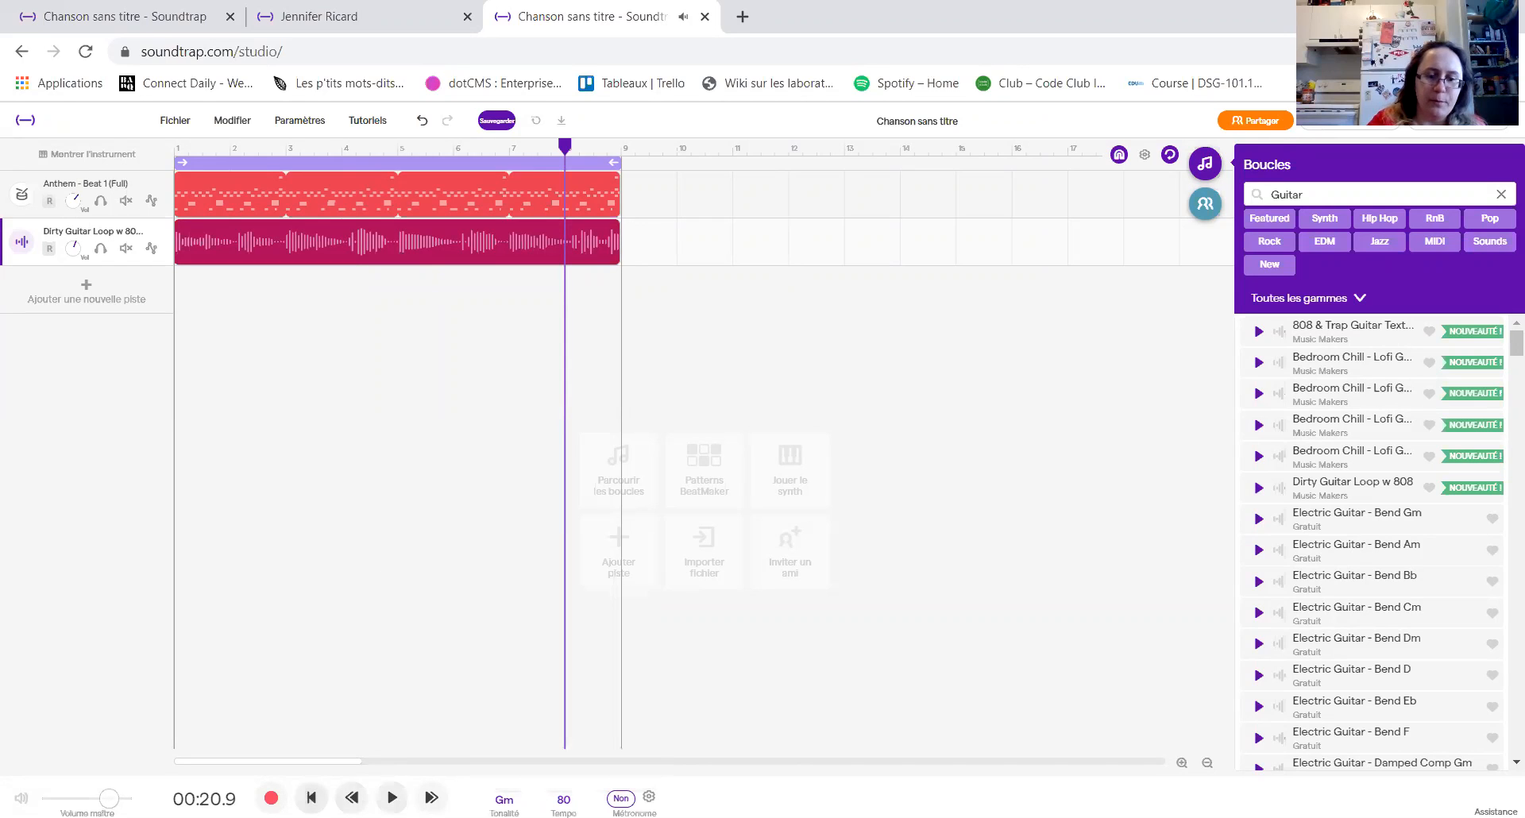
- Set the project tempo to 100 beats per minute and adjust the existing audio to match it
{"action": "left_click", "coordinate": [563, 799]}
{"action": "left_click", "coordinate": [564, 718]}
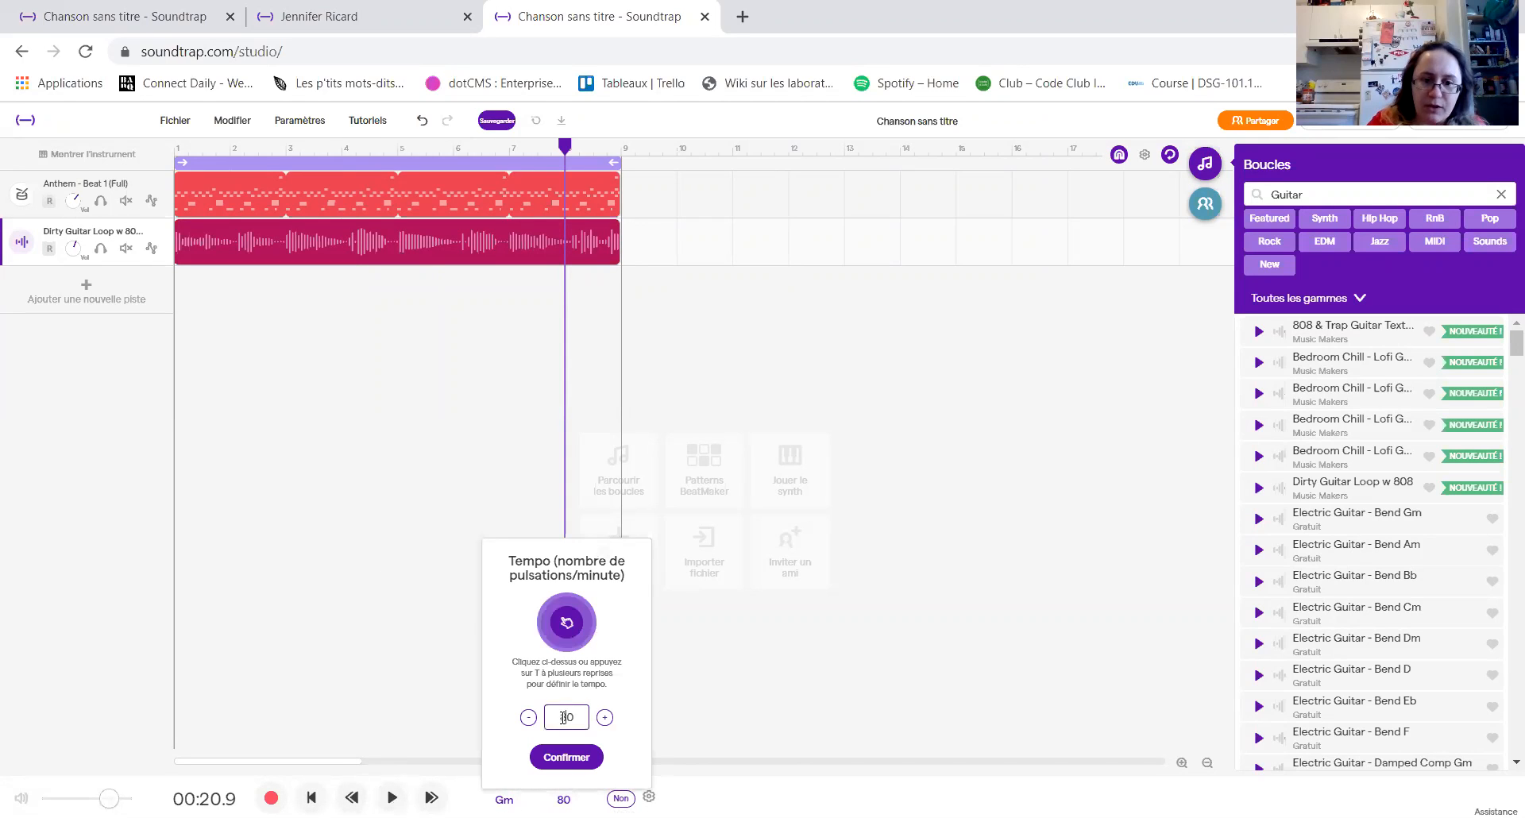
{"action": "double_click", "coordinate": [562, 717]}
{"action": "type", "text": "100"}
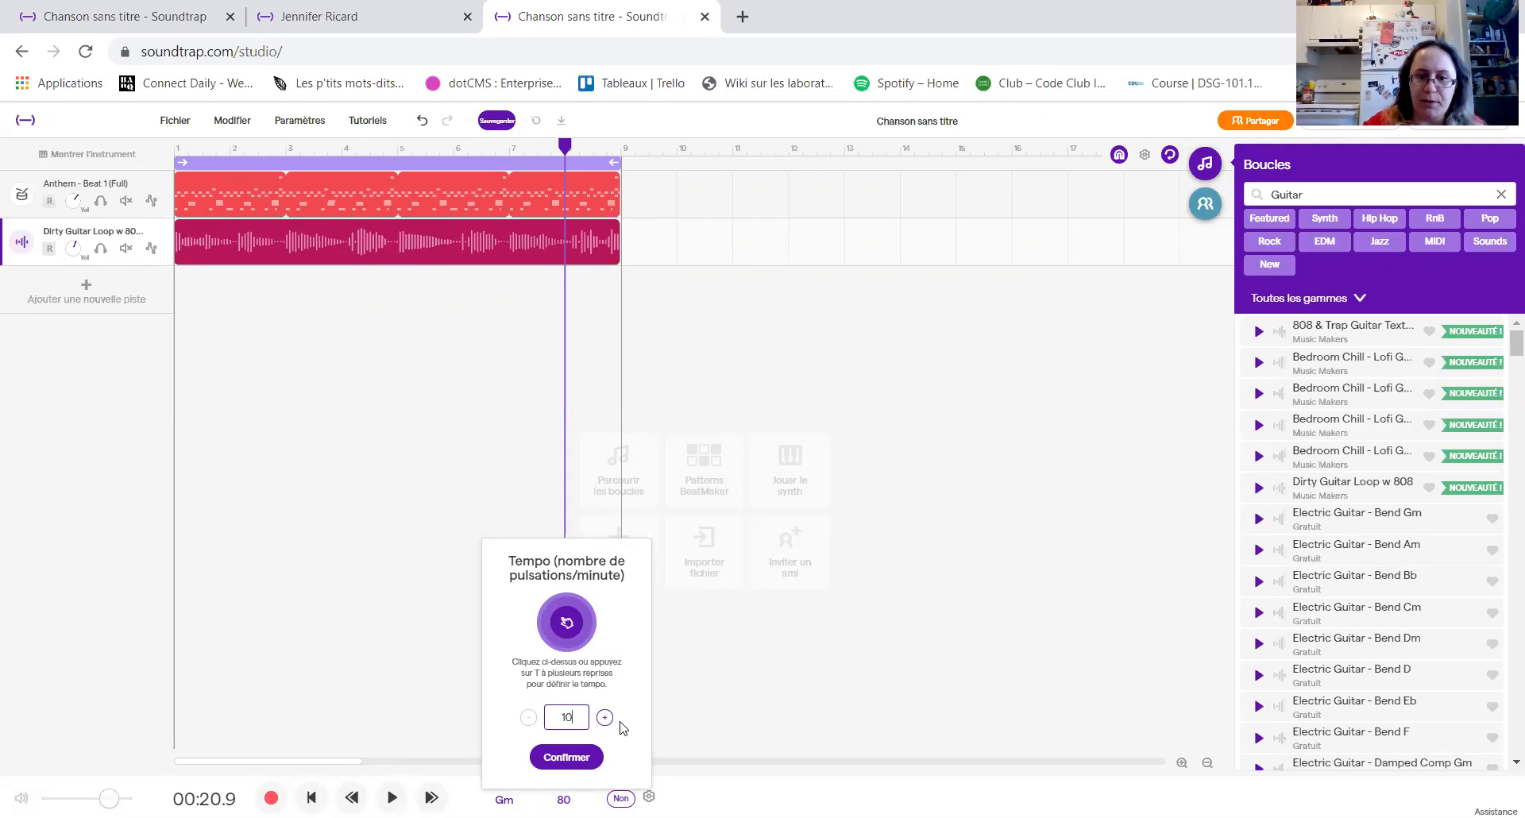
{"action": "left_click", "coordinate": [574, 755]}
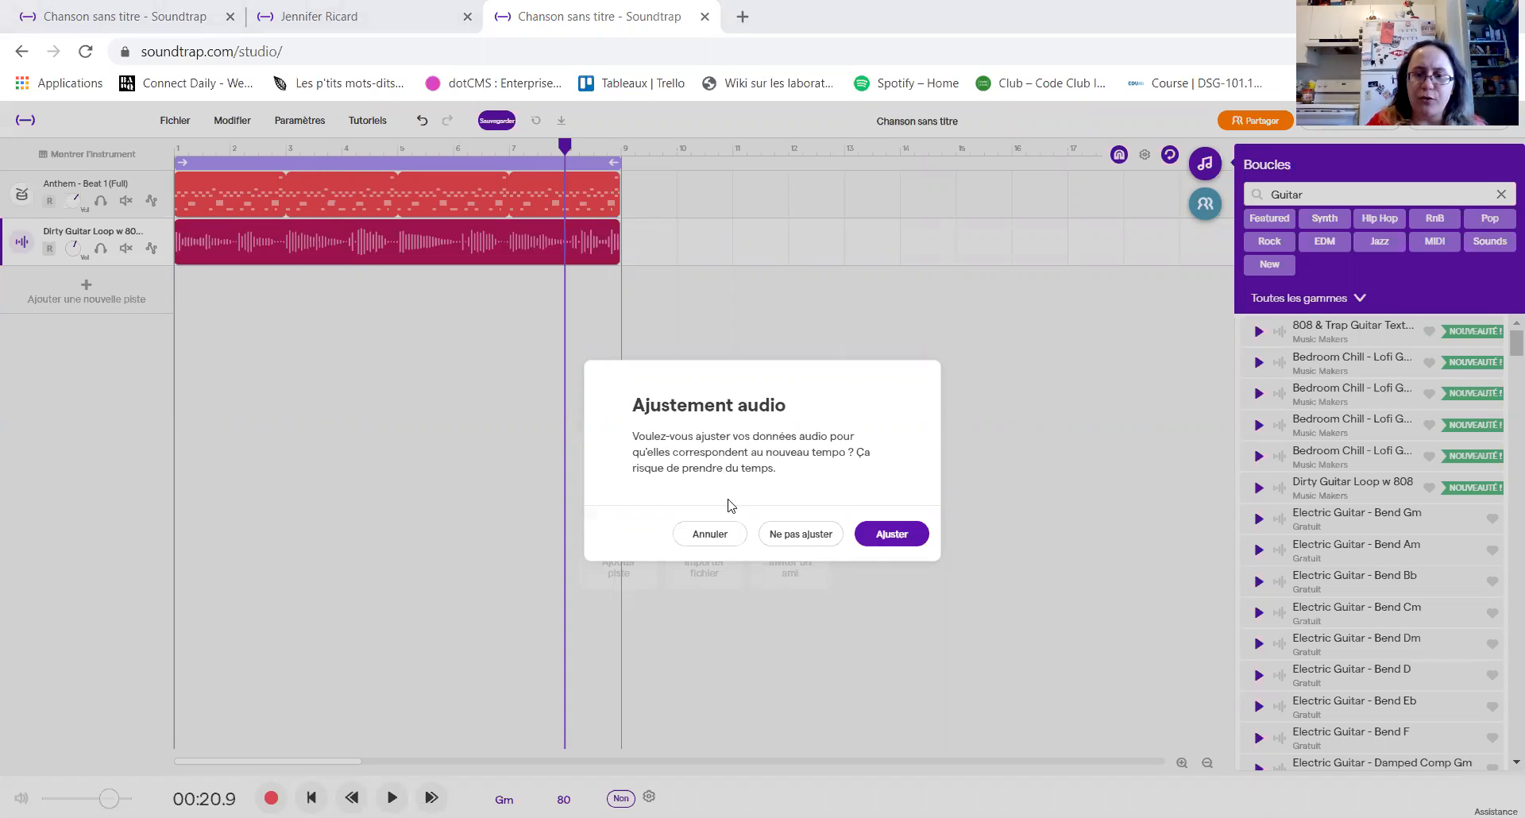
{"action": "left_click", "coordinate": [889, 537]}
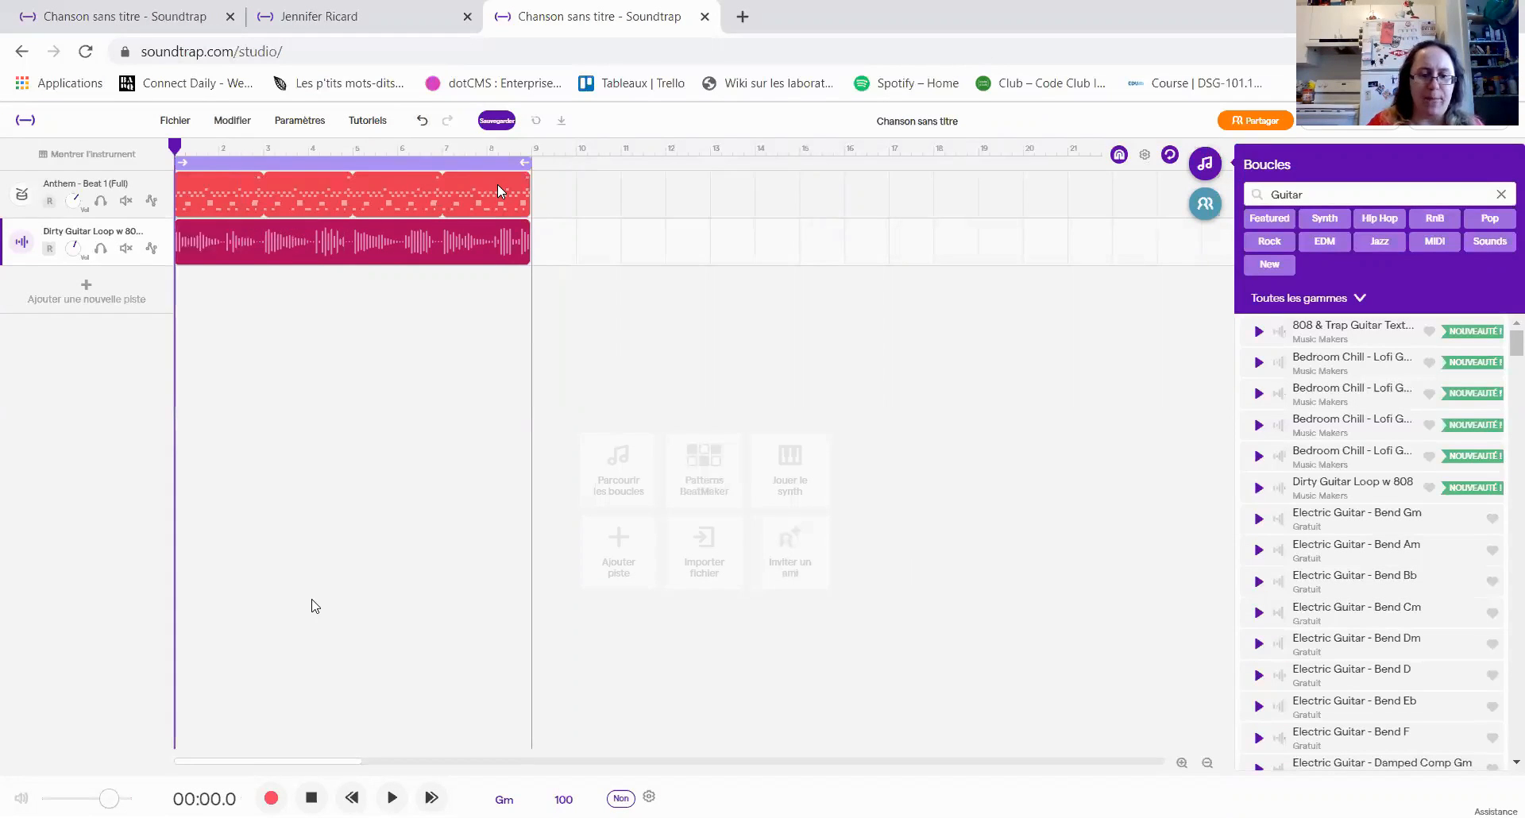
- Listen to both tracks at the new tempo and stop playback
{"action": "left_click", "coordinate": [391, 798]}
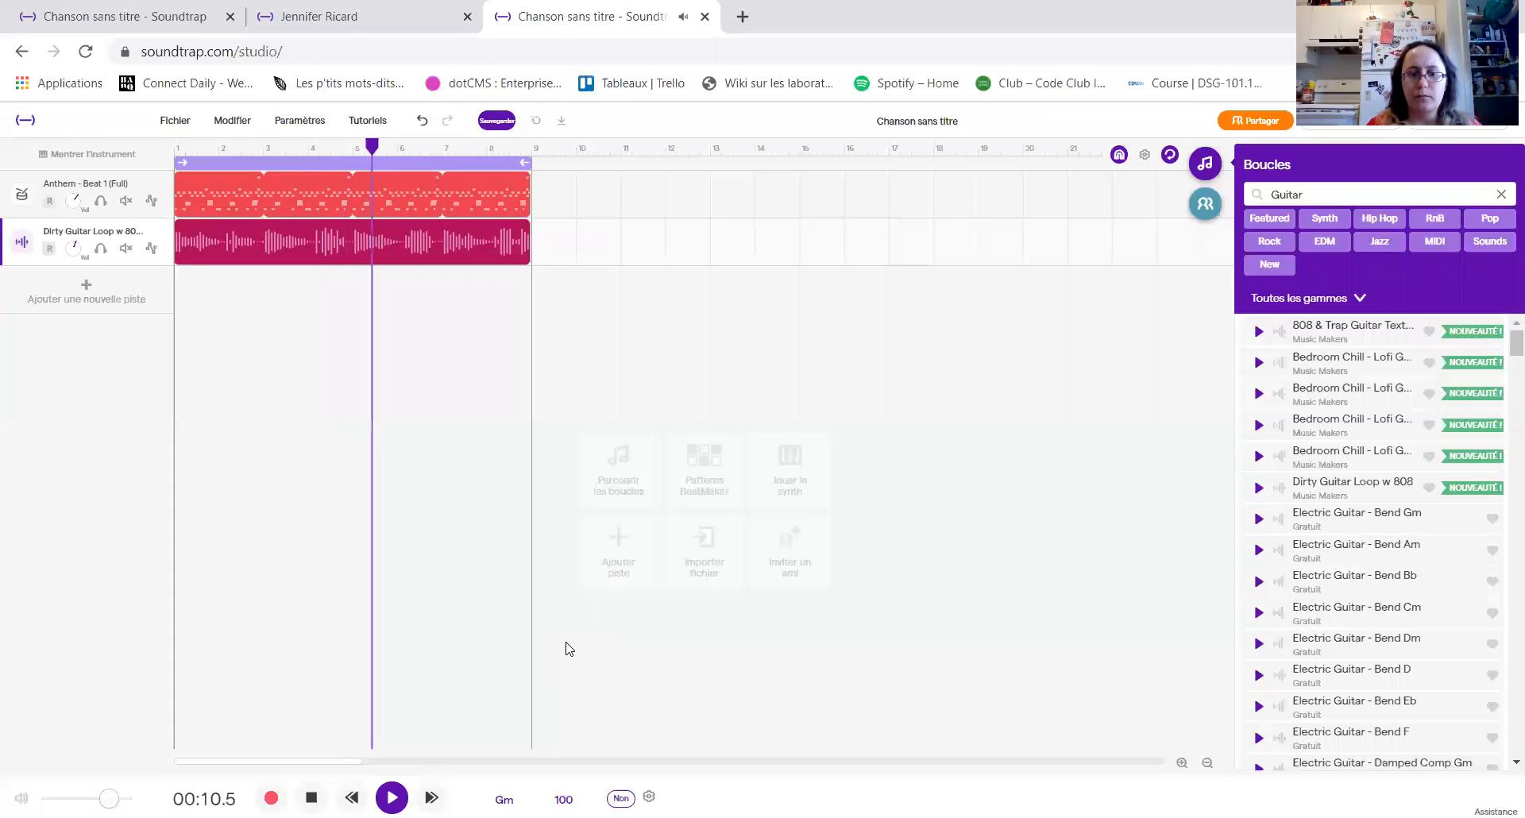
{"action": "left_click", "coordinate": [311, 798]}
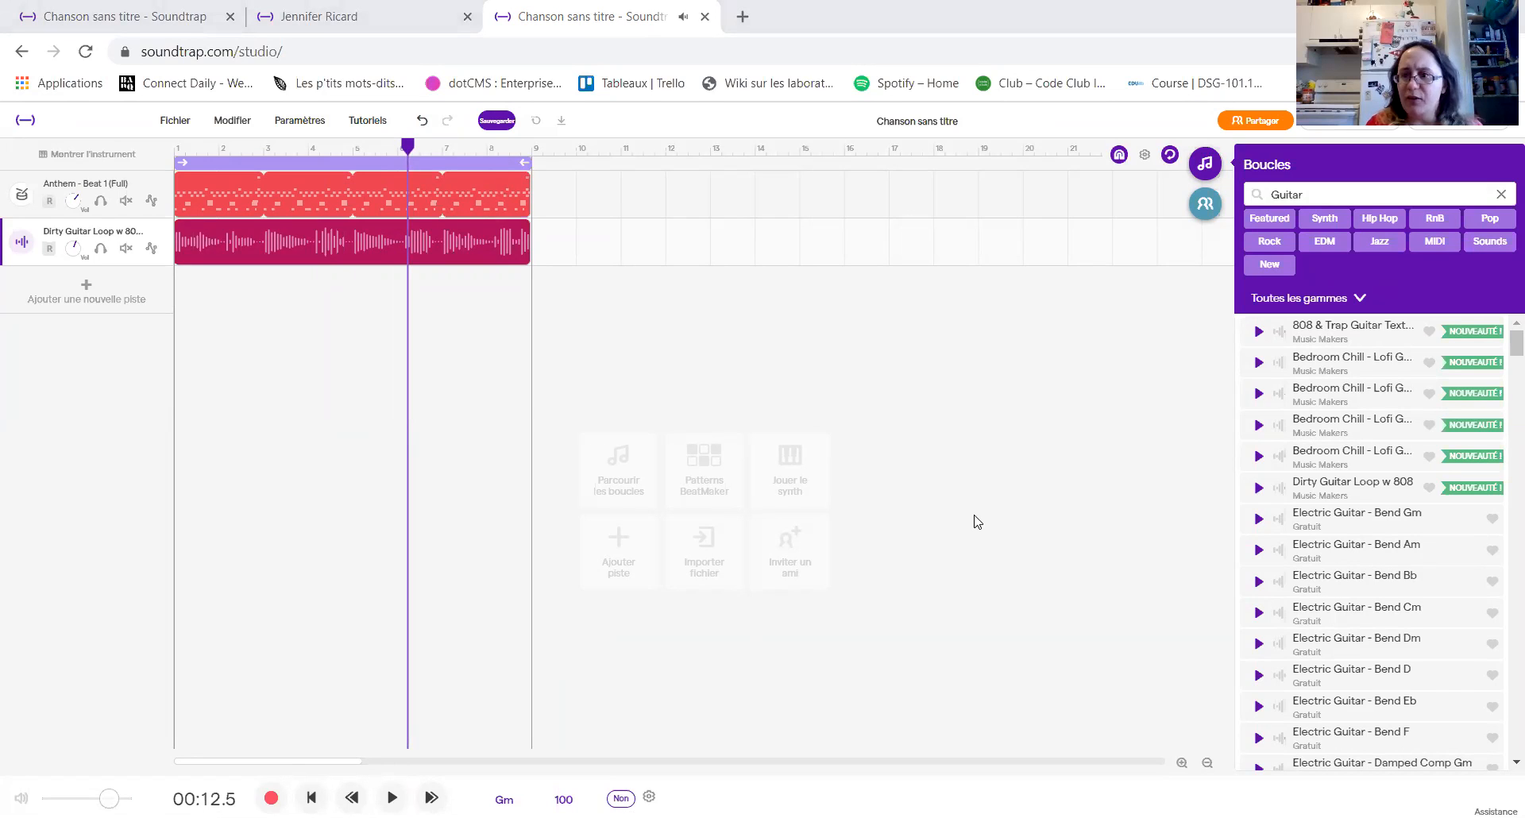
- Filter the loops to Synth, preview the Bass loops from Diamond to Gucc, and add Bass - Gucc as a third track at bar 1
{"action": "left_click", "coordinate": [1501, 194]}
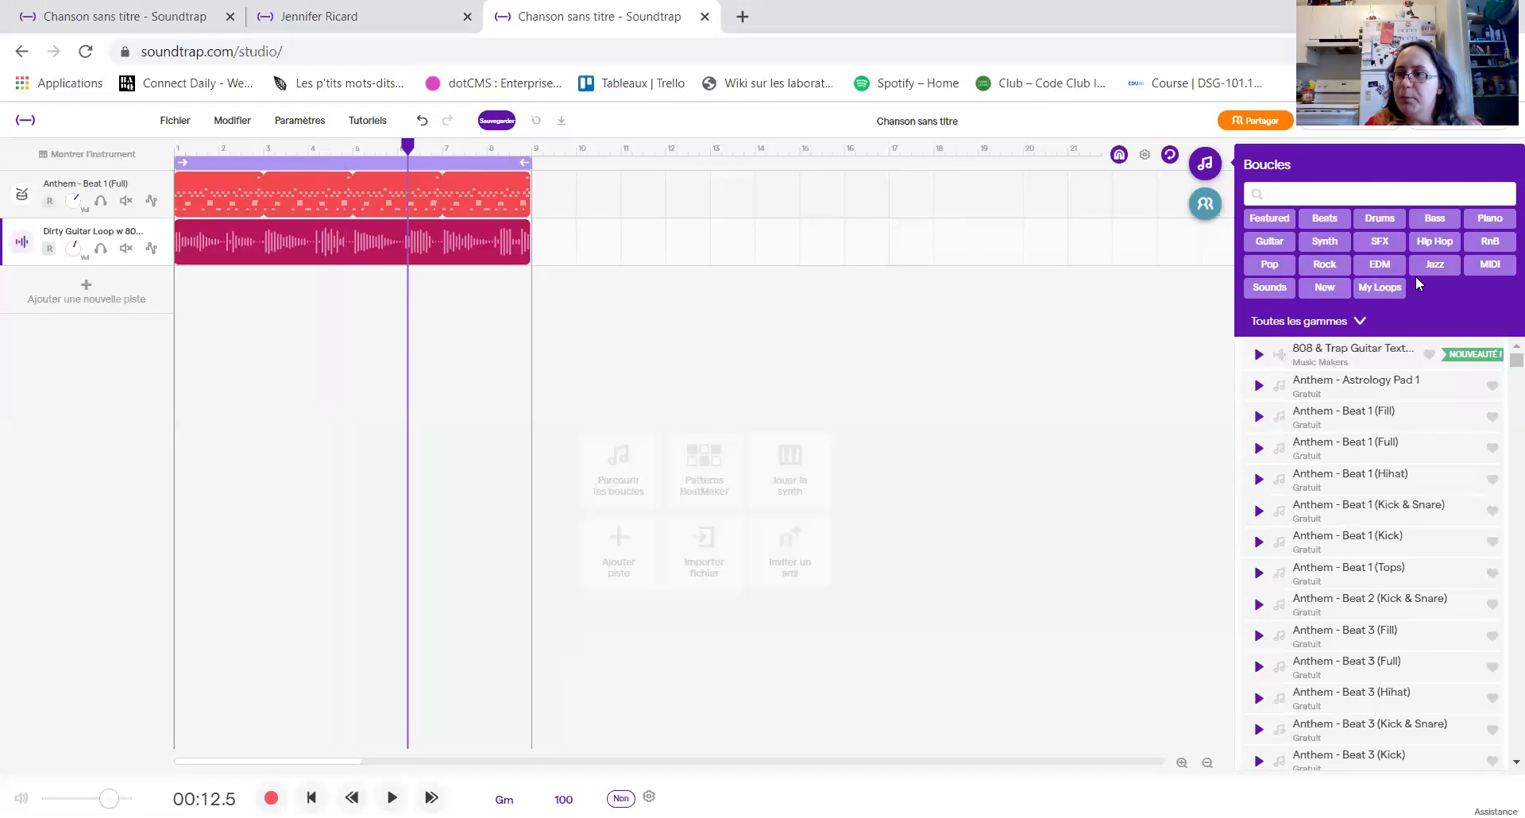
{"action": "left_click", "coordinate": [1334, 245]}
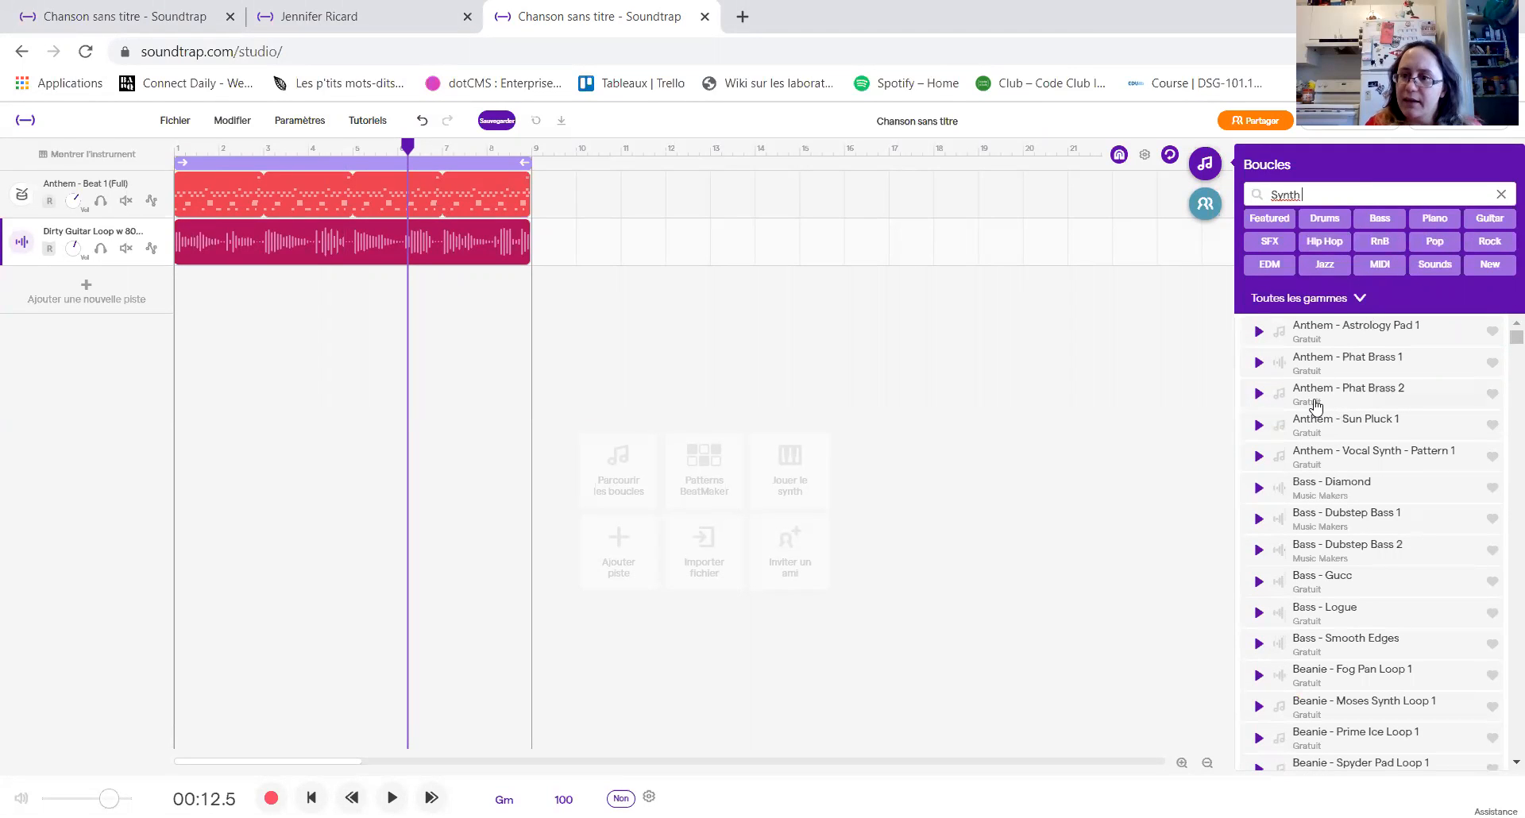
{"action": "left_click", "coordinate": [1257, 488]}
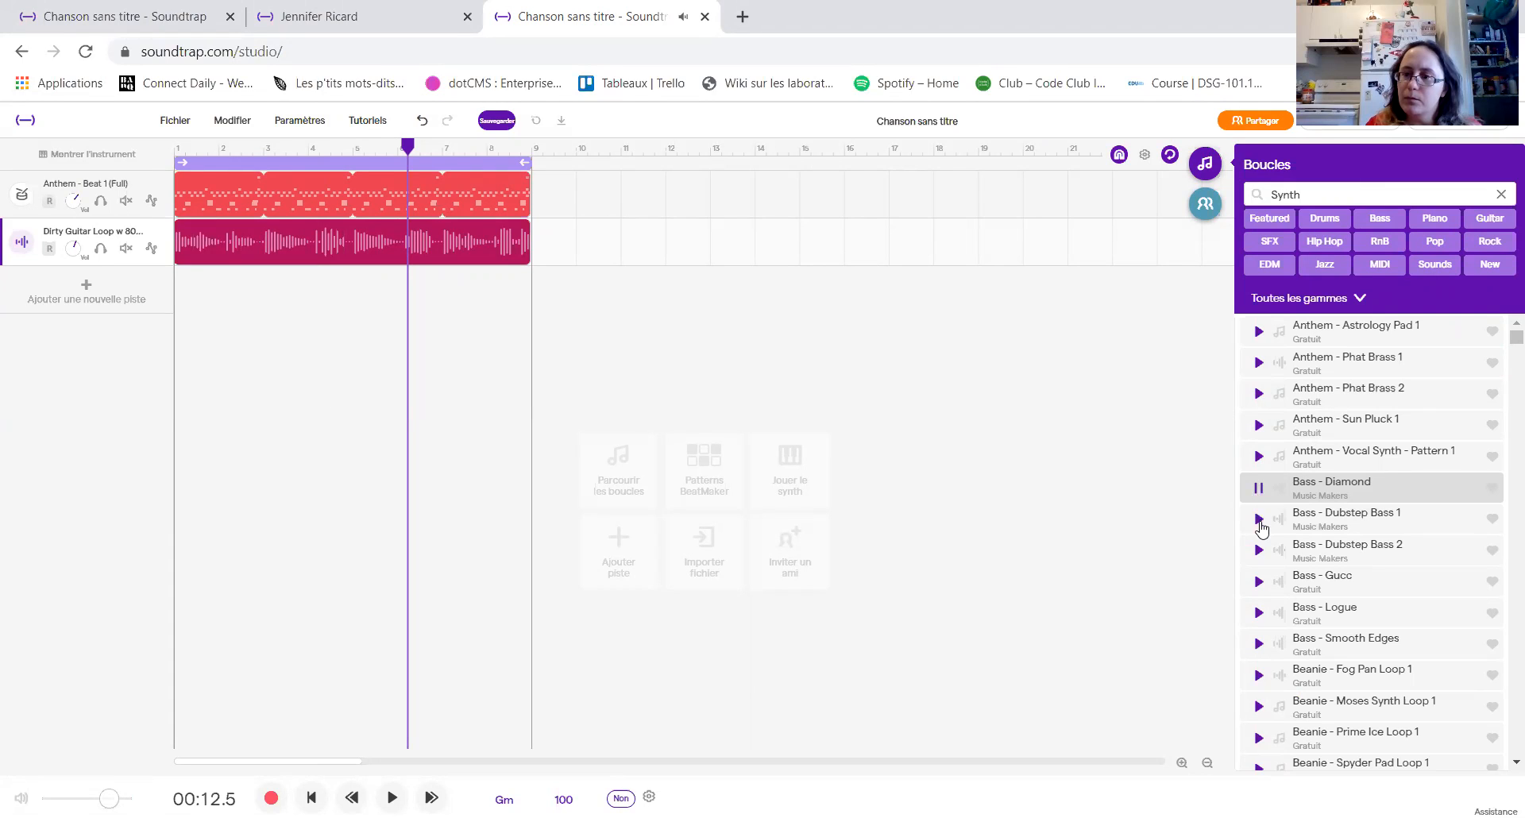
{"action": "left_click", "coordinate": [1258, 519]}
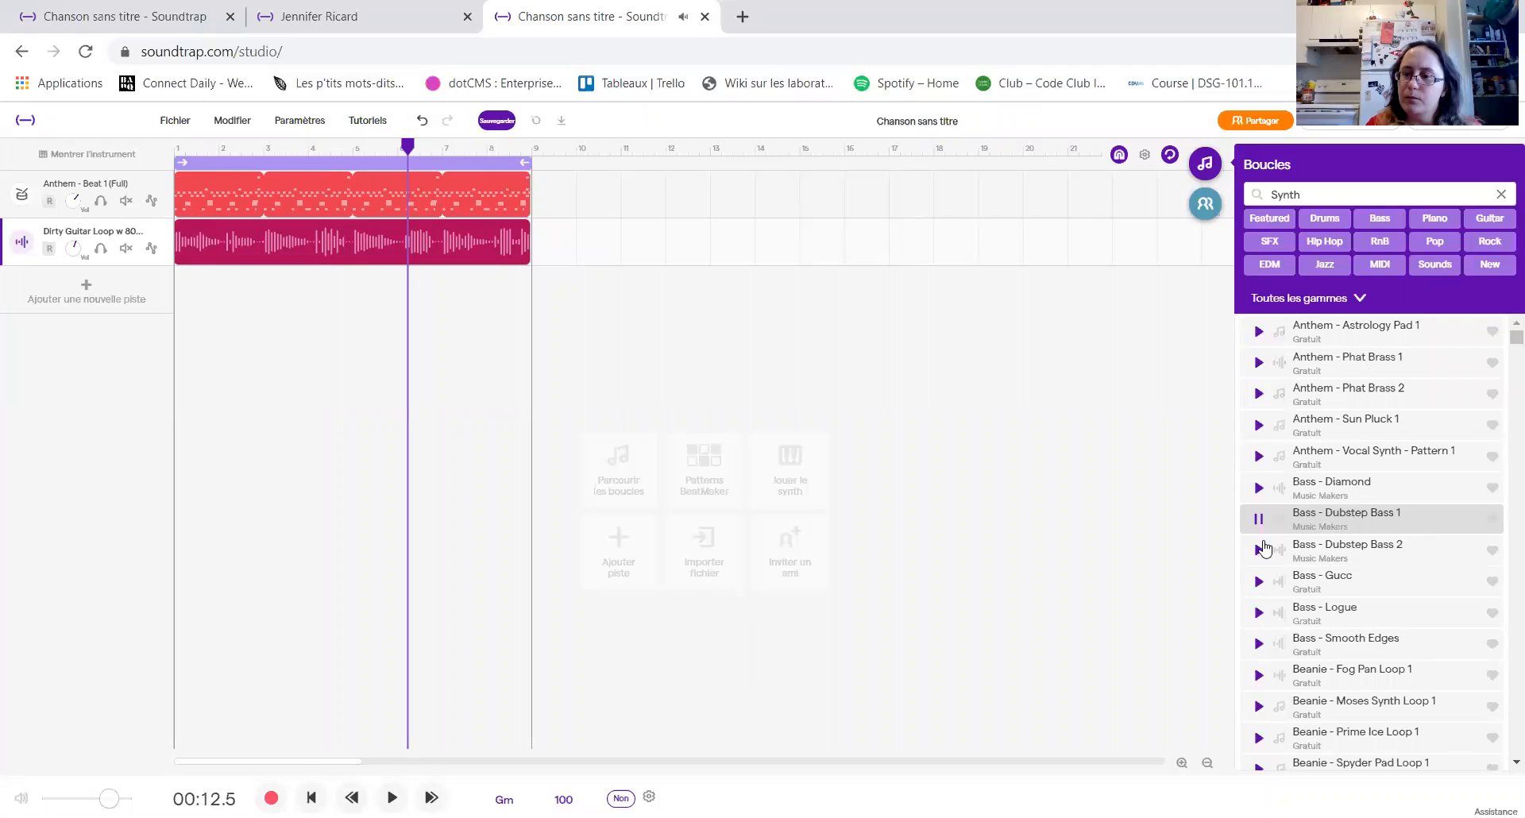
{"action": "left_click", "coordinate": [1259, 551]}
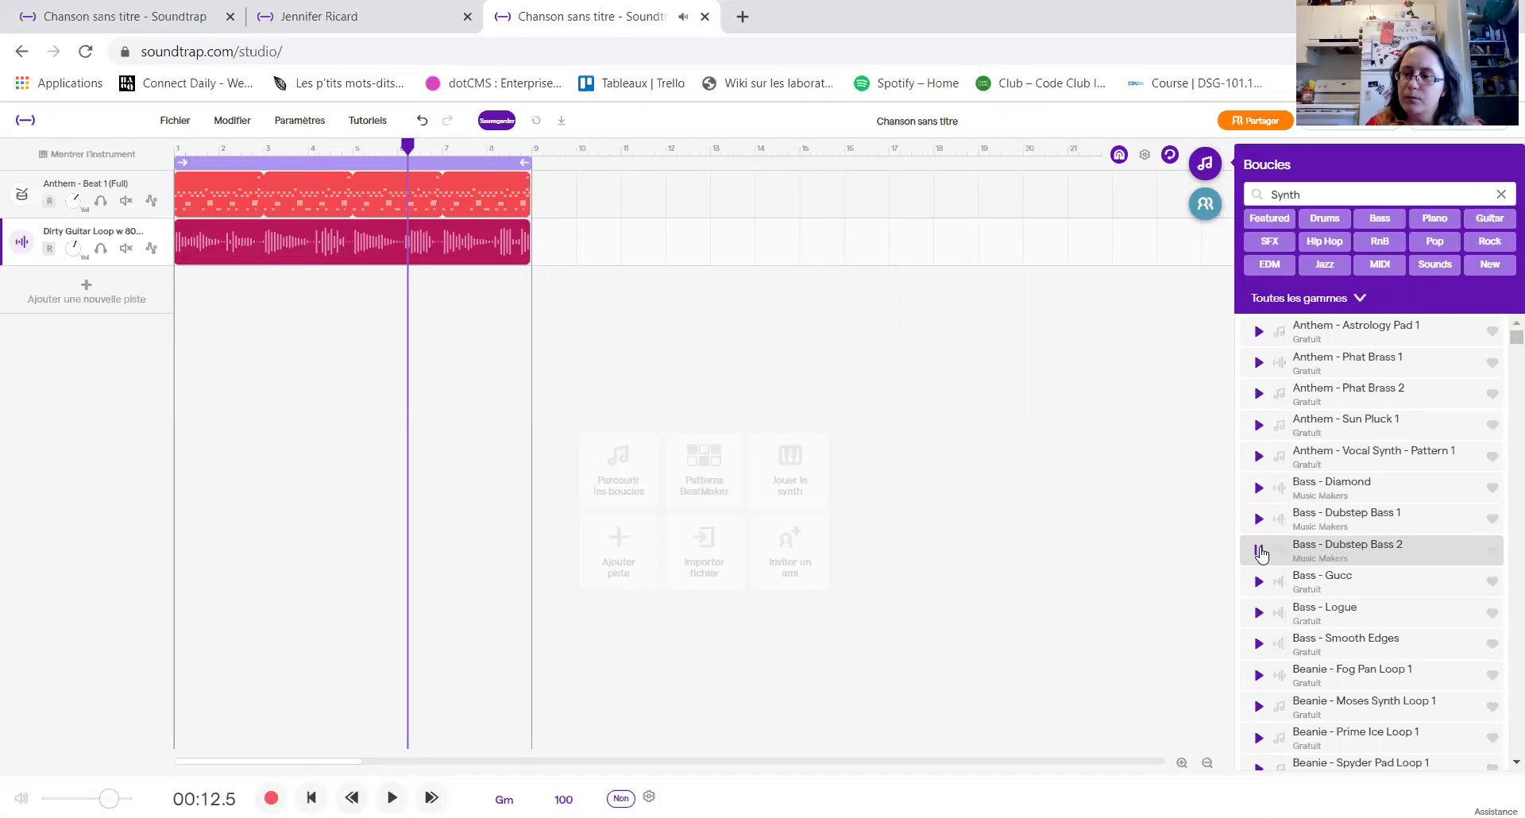
{"action": "left_click", "coordinate": [1262, 587]}
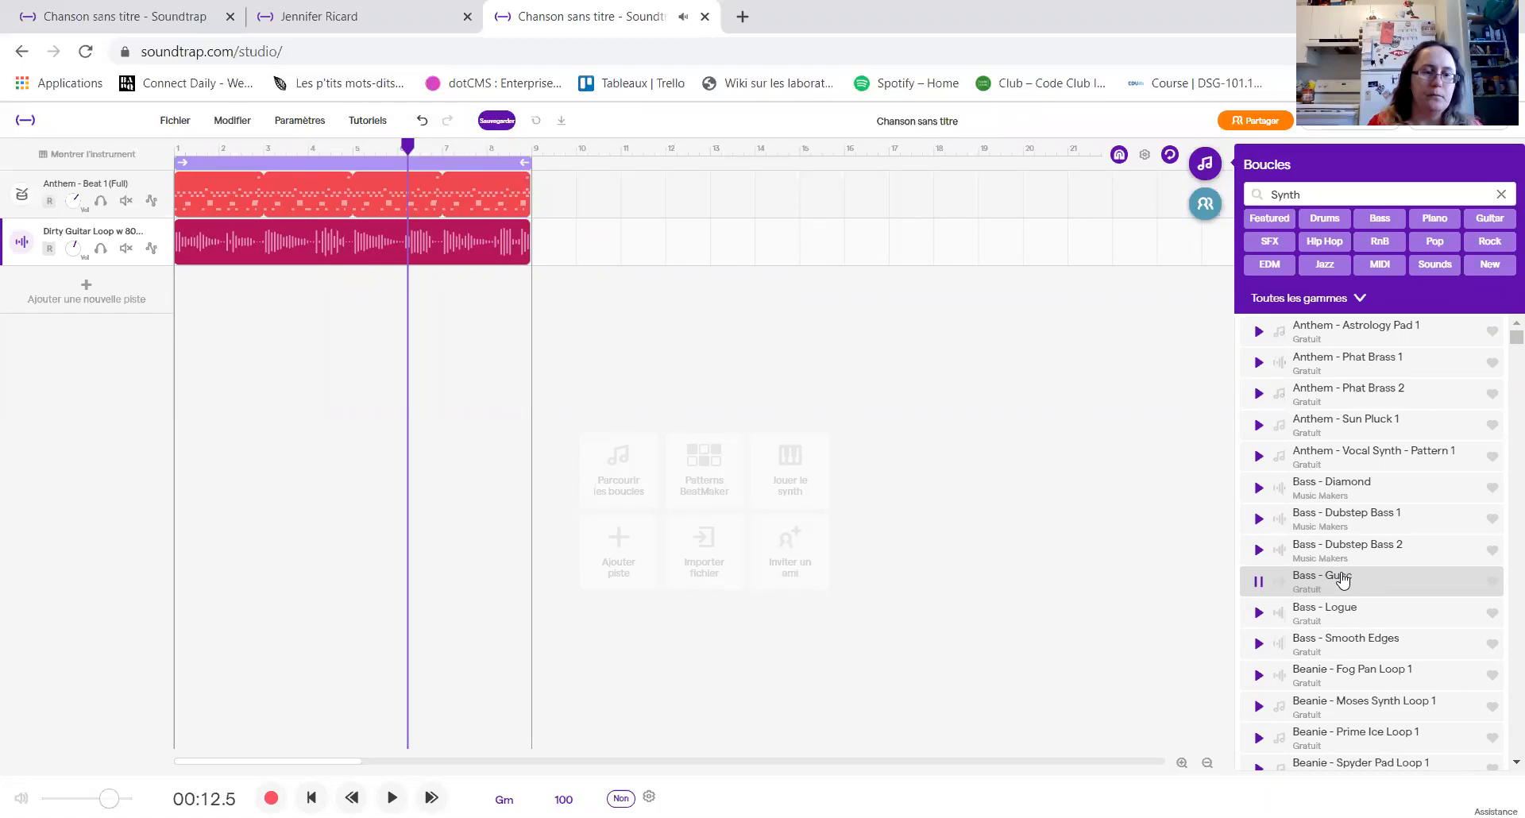
{"action": "left_click_drag", "start_coordinate": [1342, 579], "coordinate": [196, 453]}
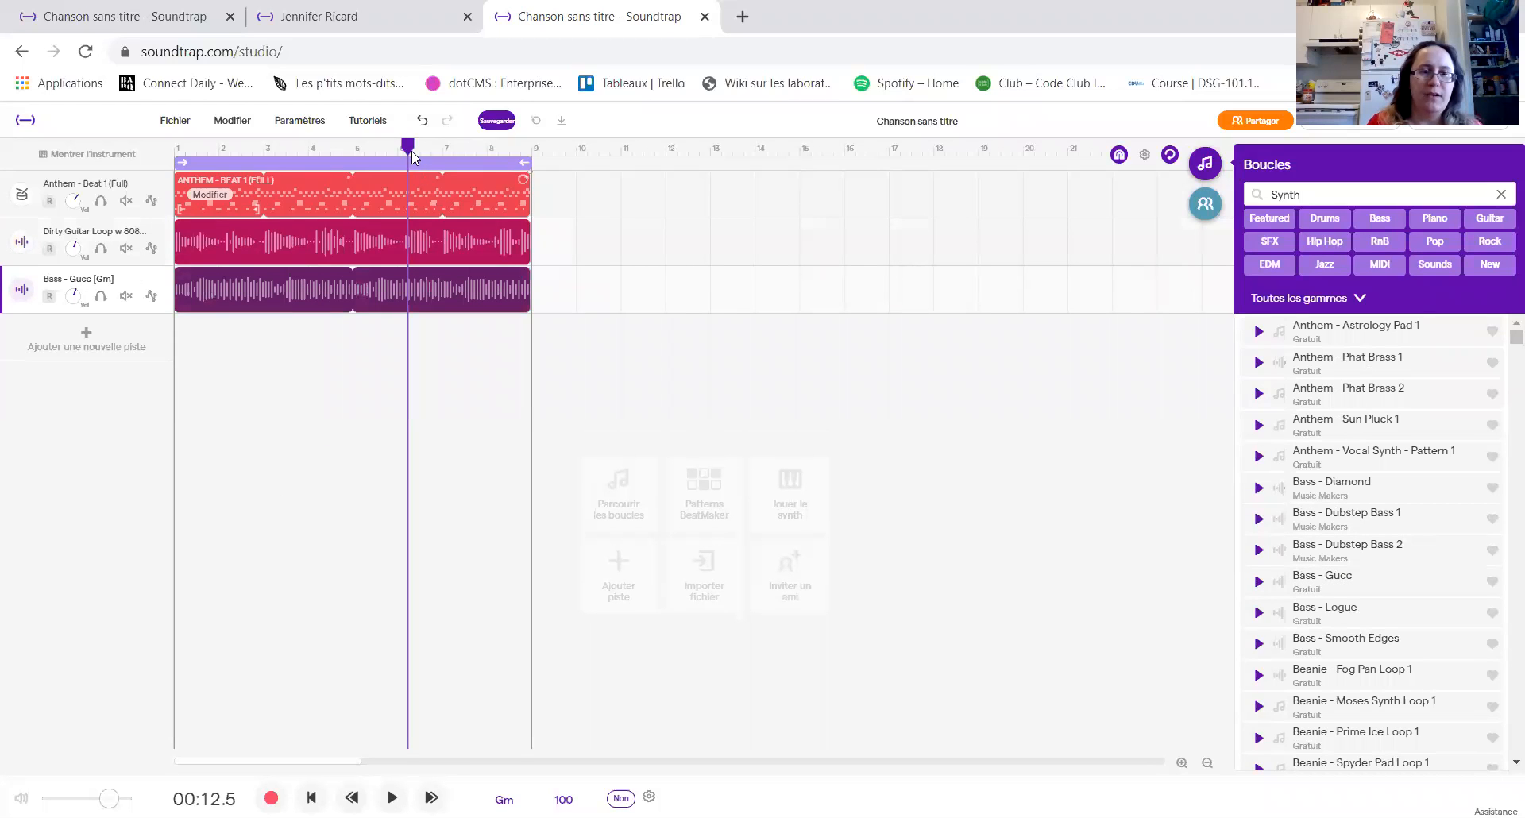
- Play all three tracks together from the start, stopping partway through
{"action": "left_click", "coordinate": [181, 152]}
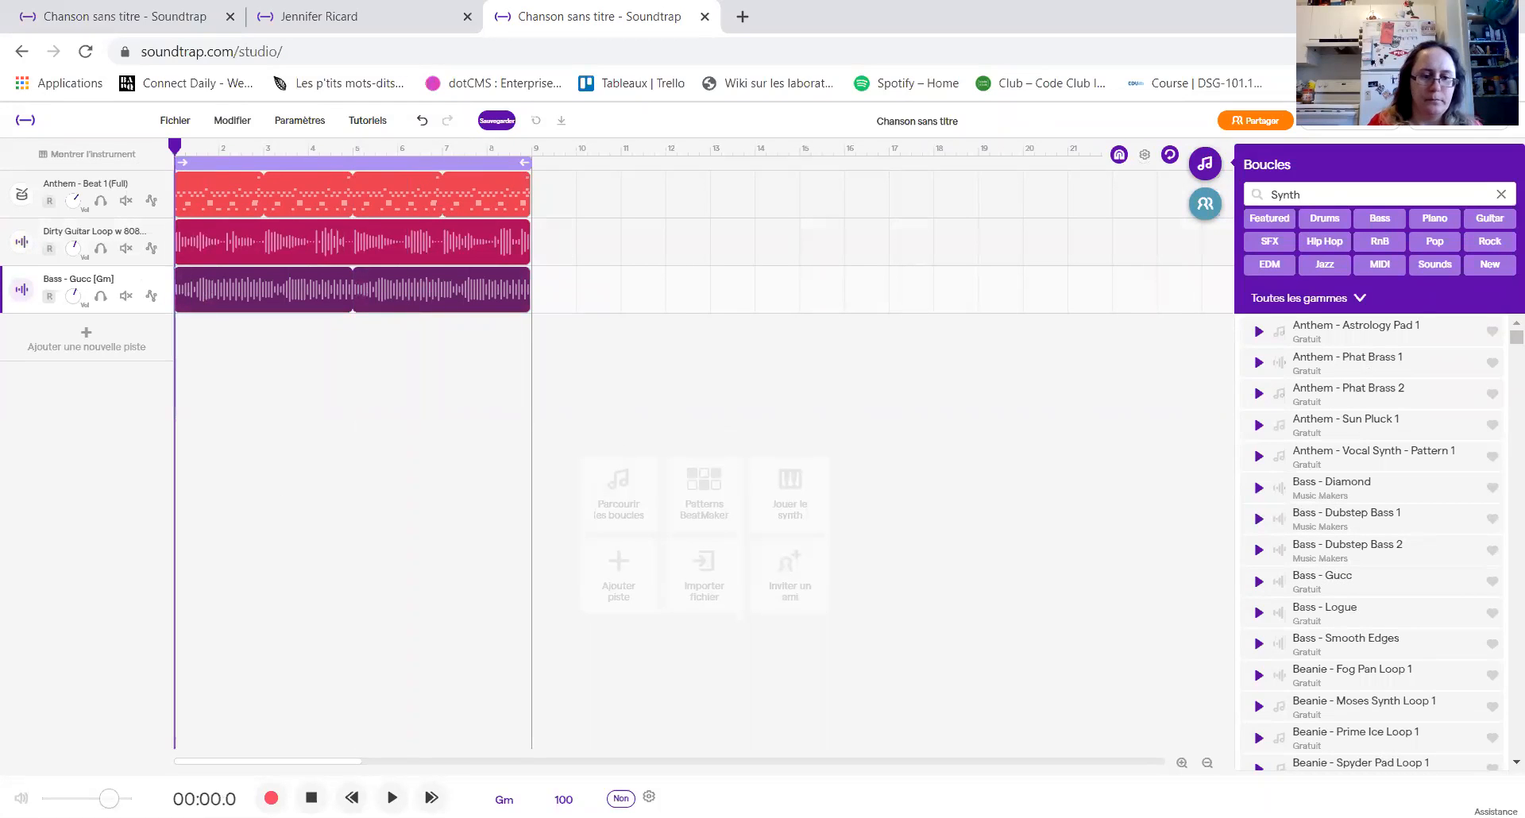
{"action": "left_click", "coordinate": [392, 797]}
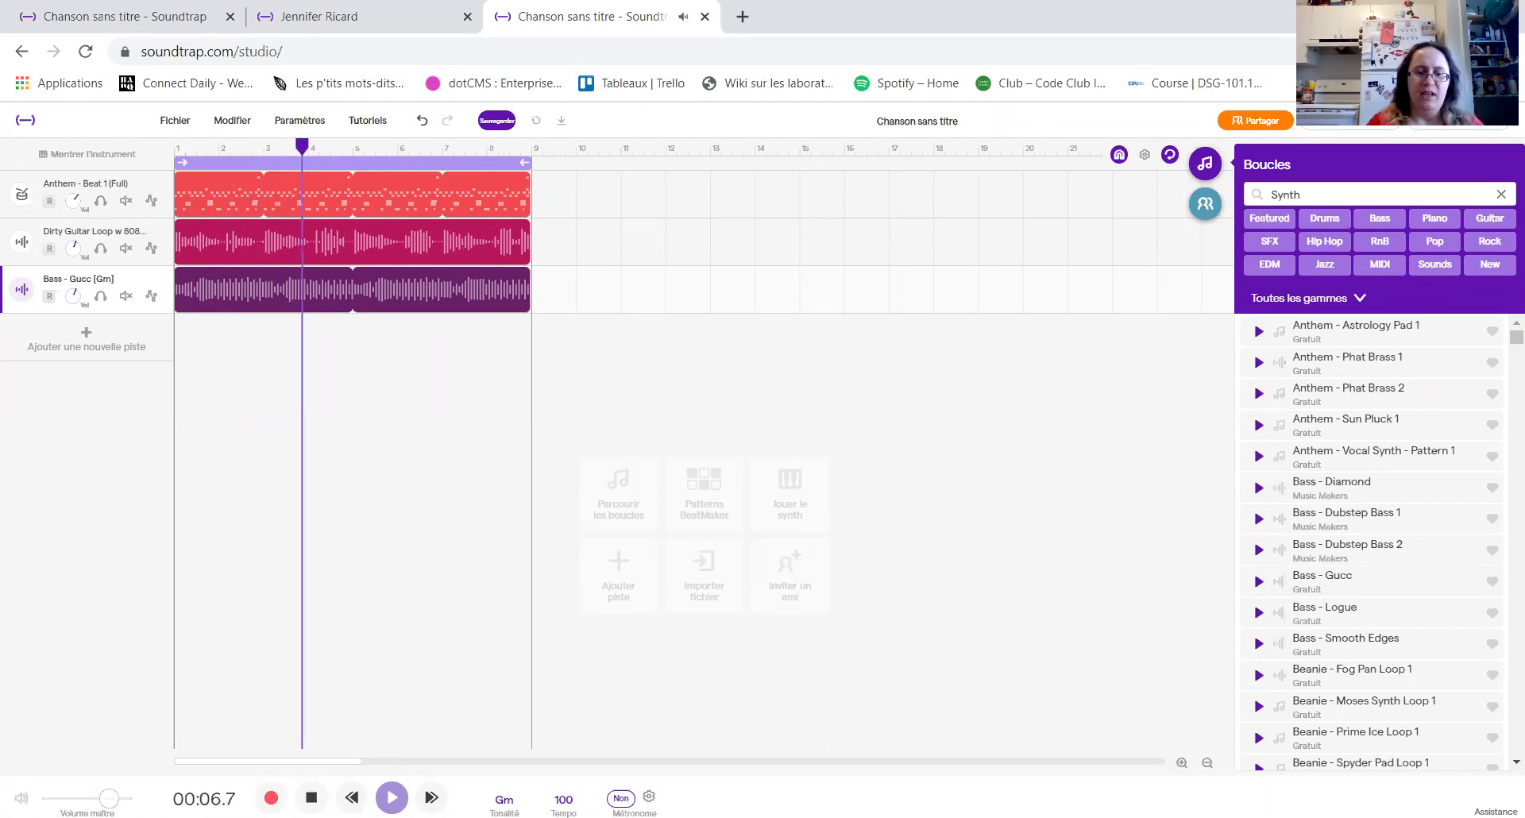
{"action": "left_click", "coordinate": [311, 798]}
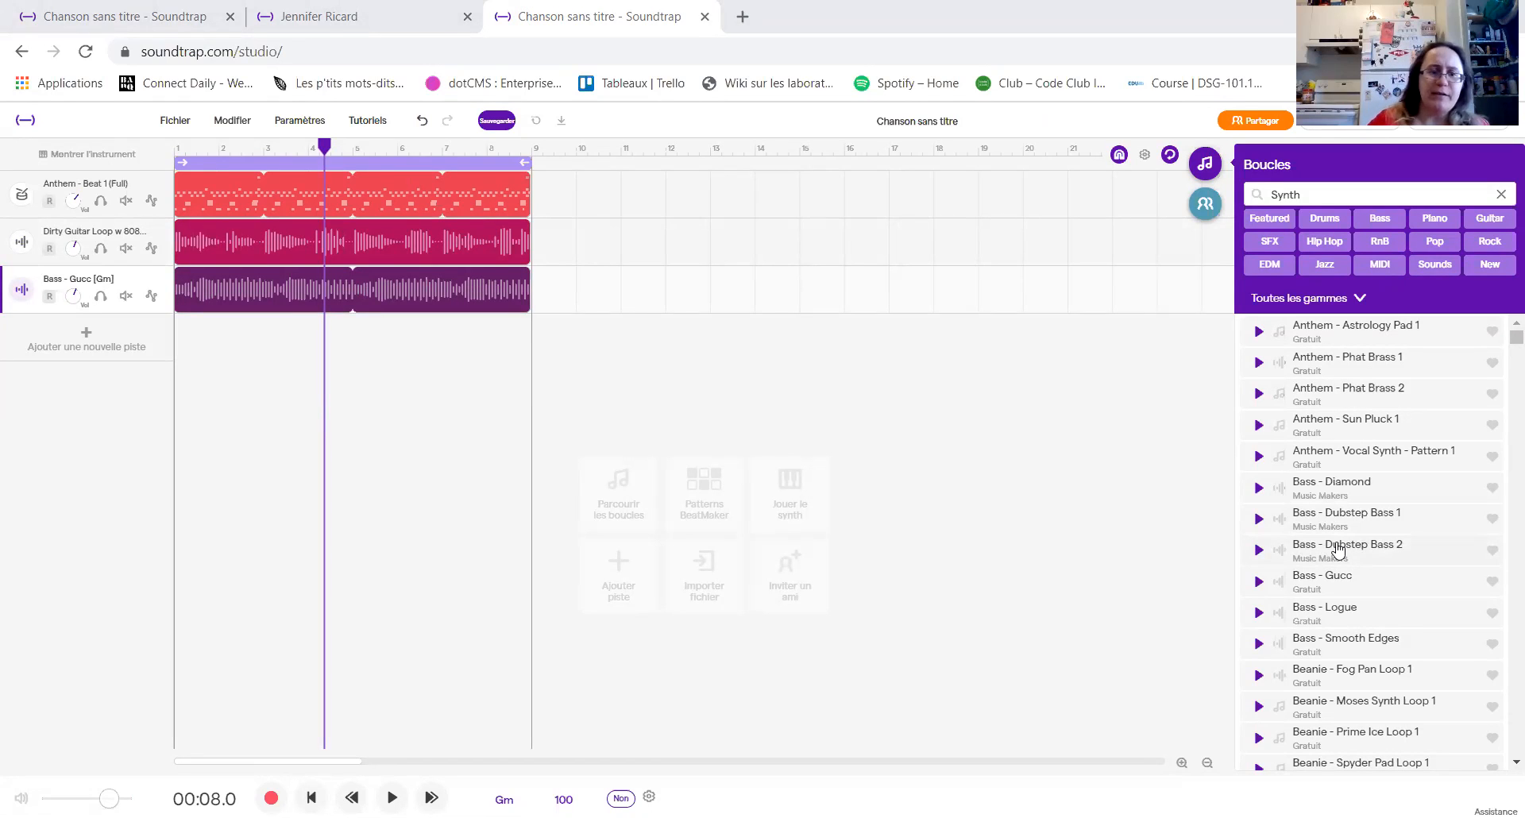
- Shift the Bass - Gucc region to start at bar 2 and play the song from the beginning
{"action": "mouse_move", "coordinate": [357, 297]}
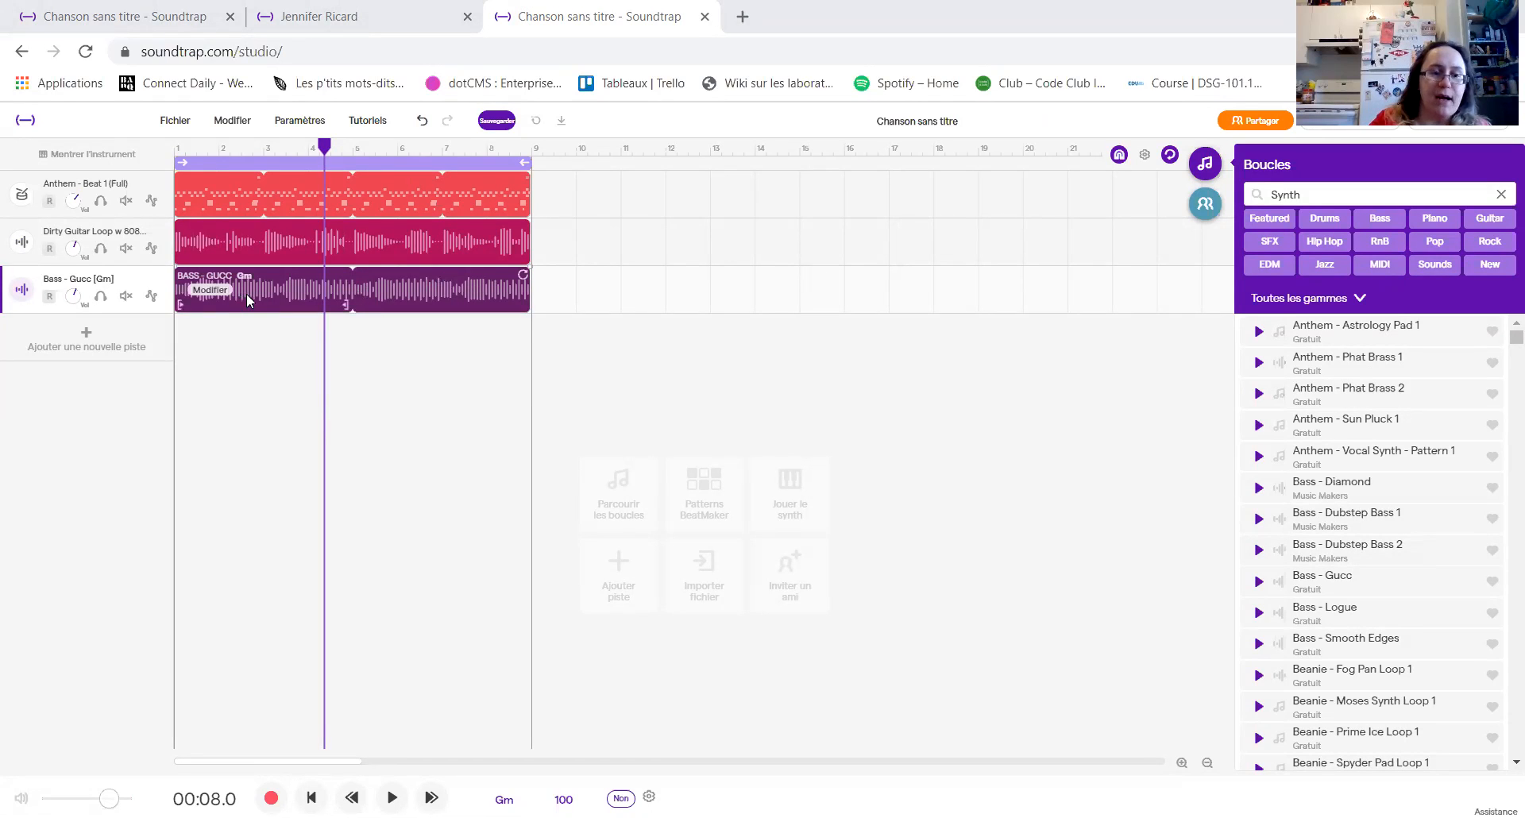
{"action": "left_click_drag", "start_coordinate": [248, 293], "coordinate": [297, 303]}
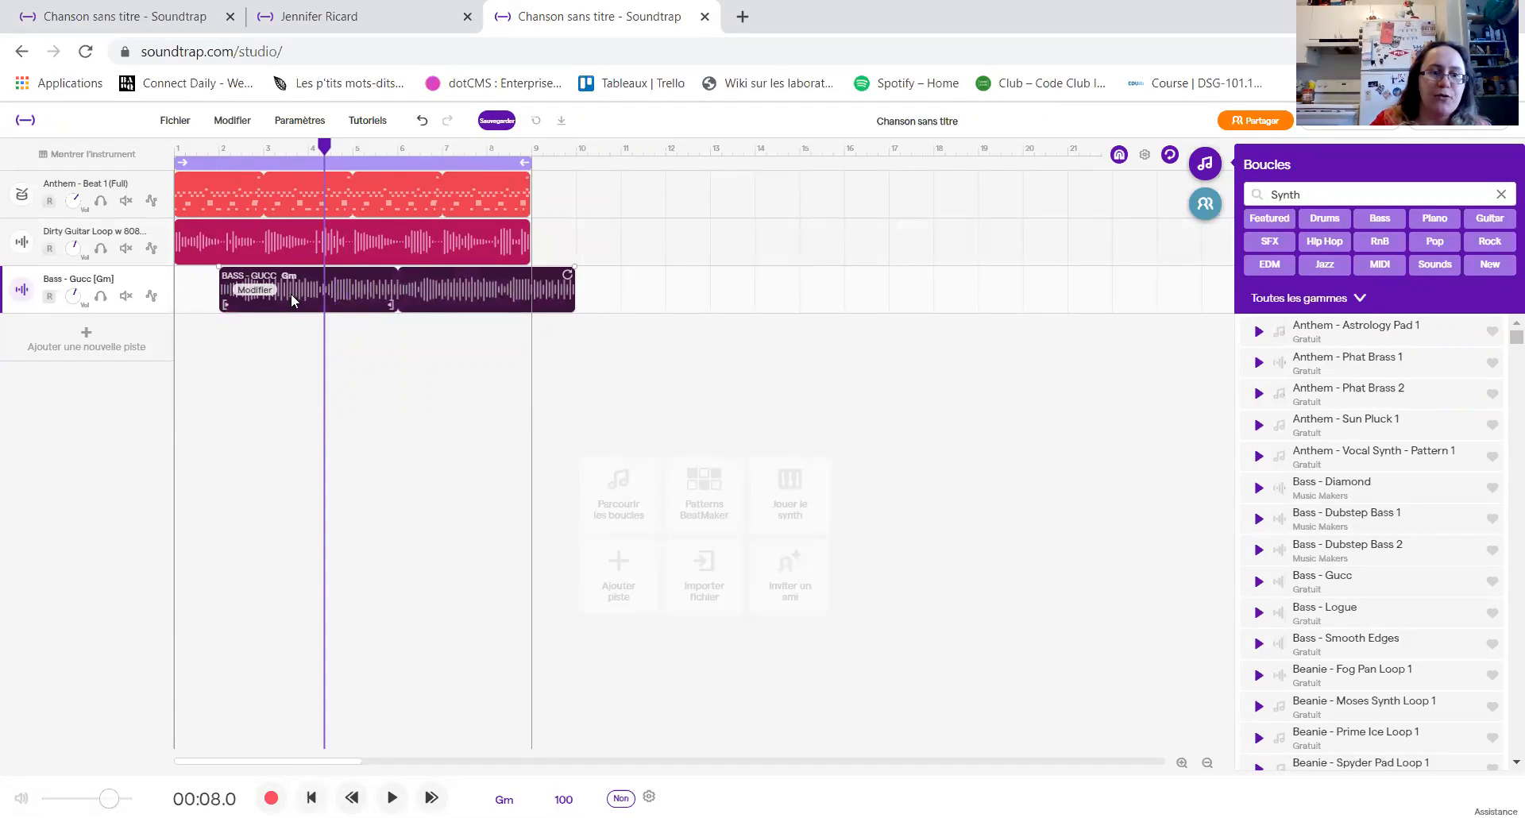
{"action": "left_click_drag", "start_coordinate": [325, 147], "coordinate": [148, 156]}
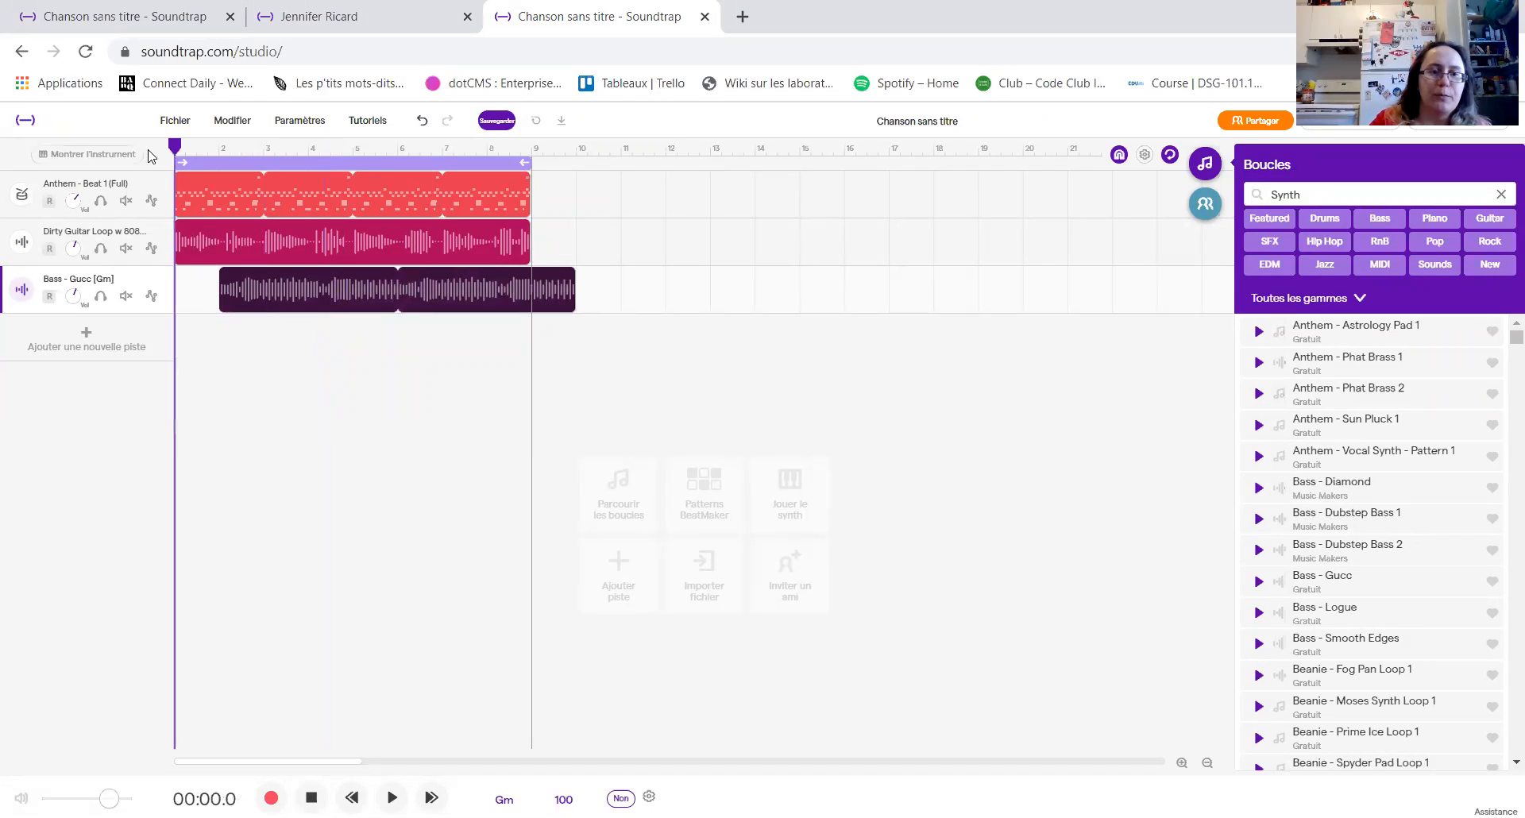
{"action": "left_click", "coordinate": [391, 798]}
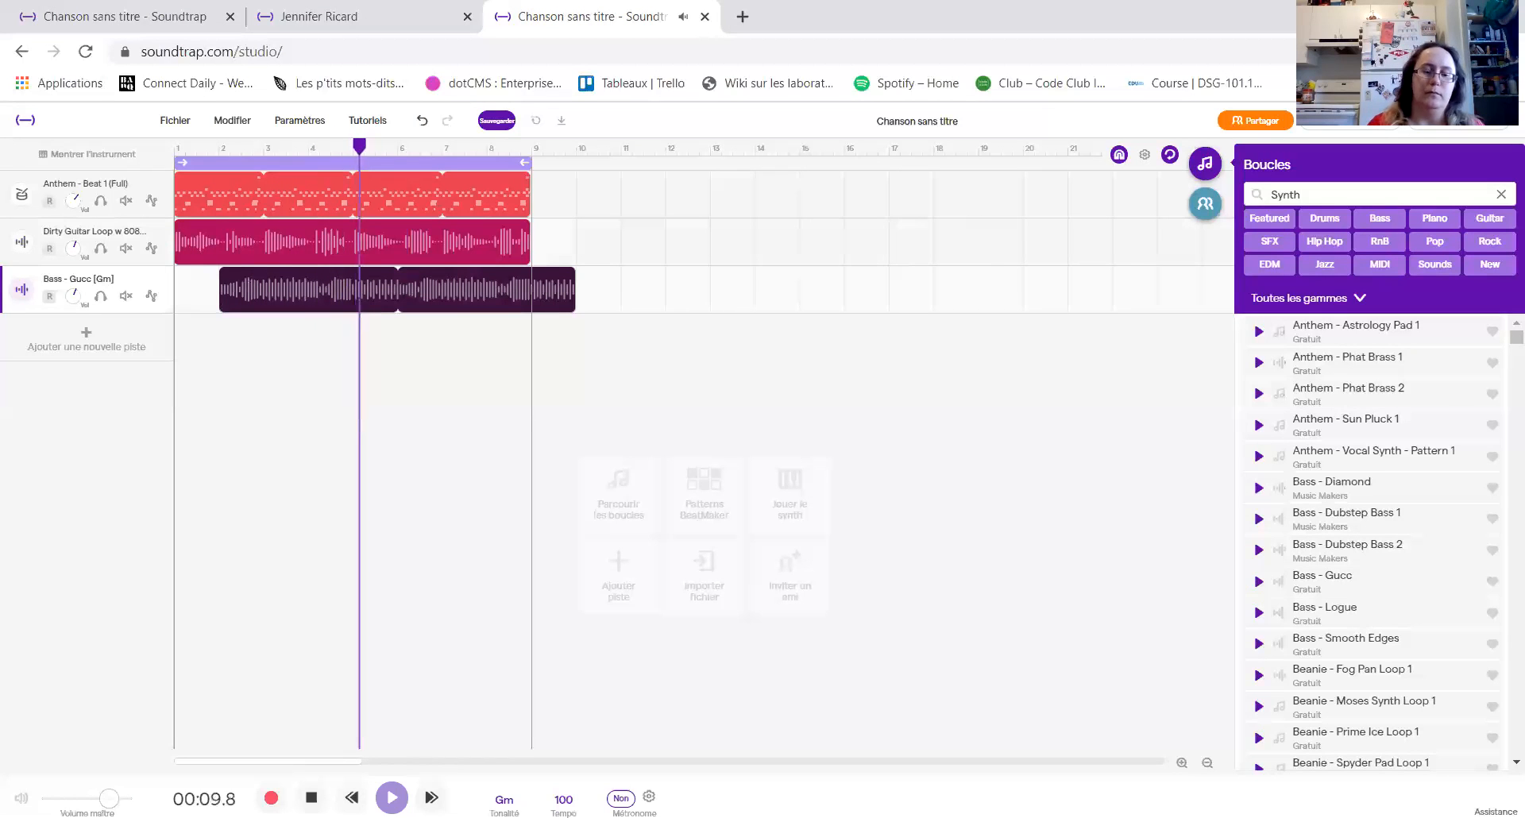
{"action": "key", "text": "space"}
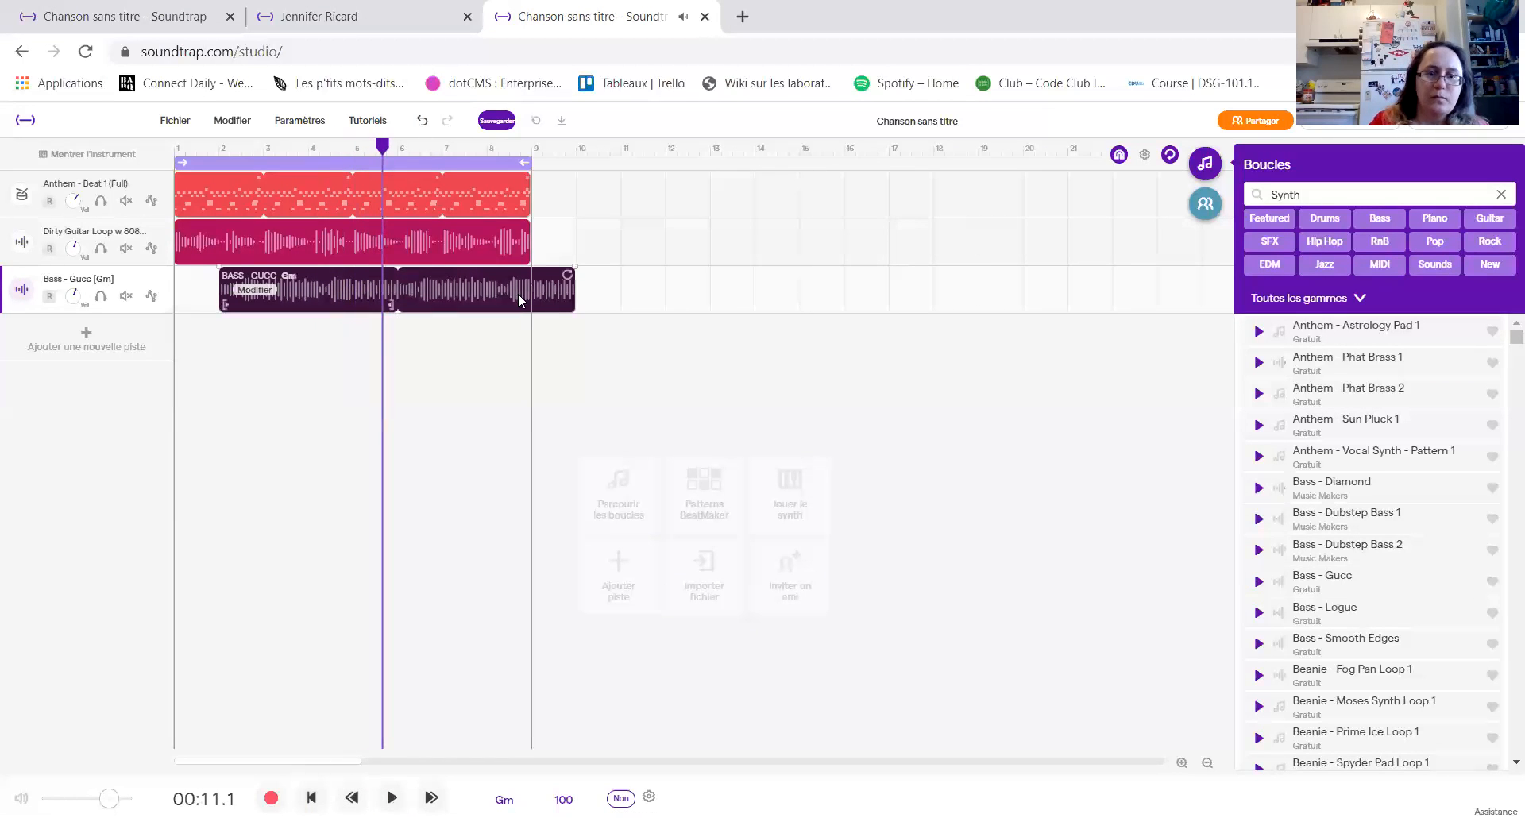
- Split the Bass - Gucc region at bar 9, pull the excess piece away from the rest and cut it out
{"action": "left_click", "coordinate": [538, 274]}
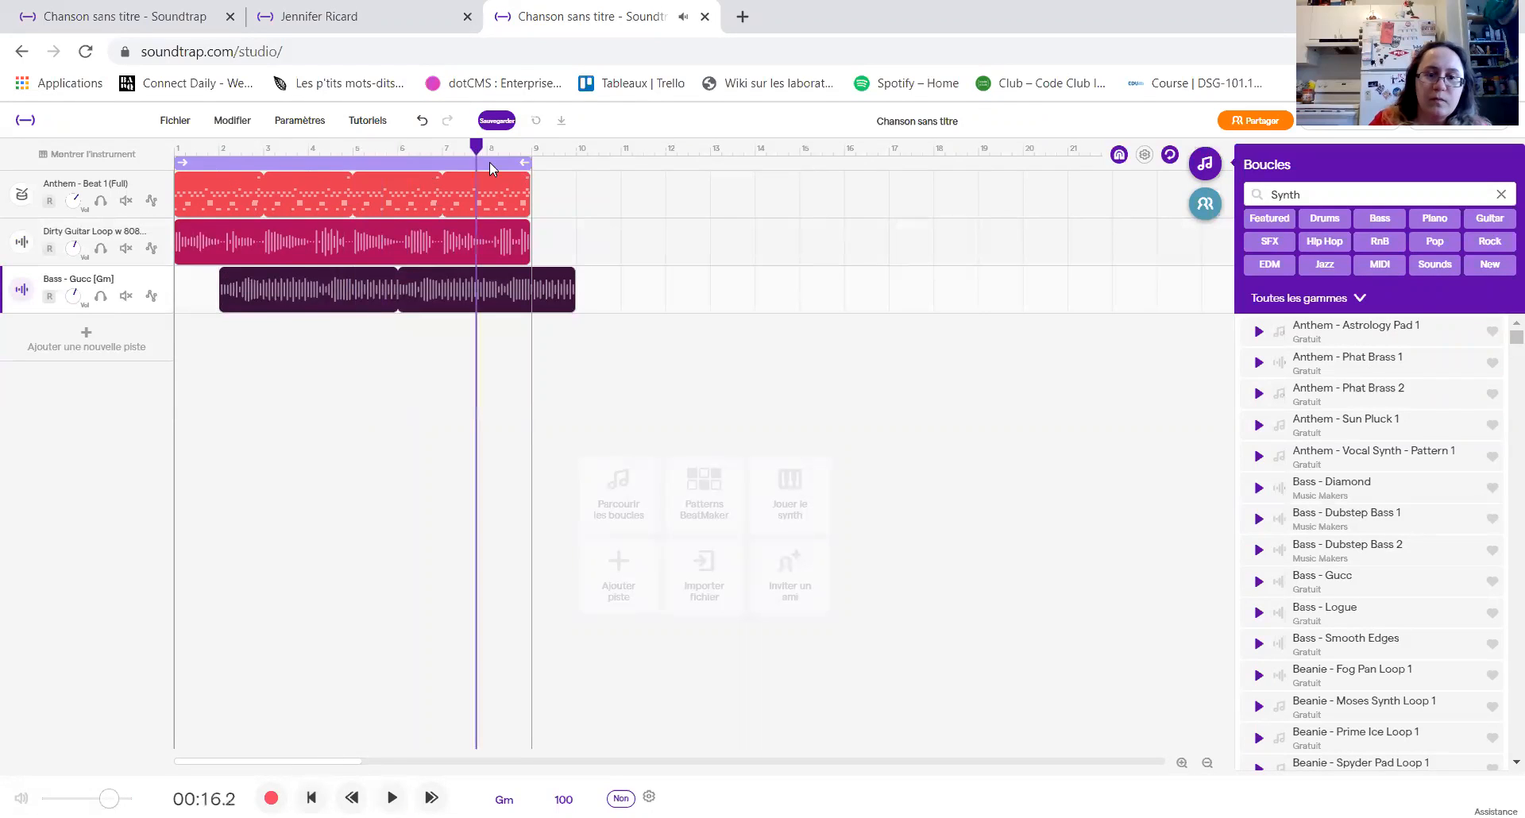
{"action": "right_click", "coordinate": [545, 285]}
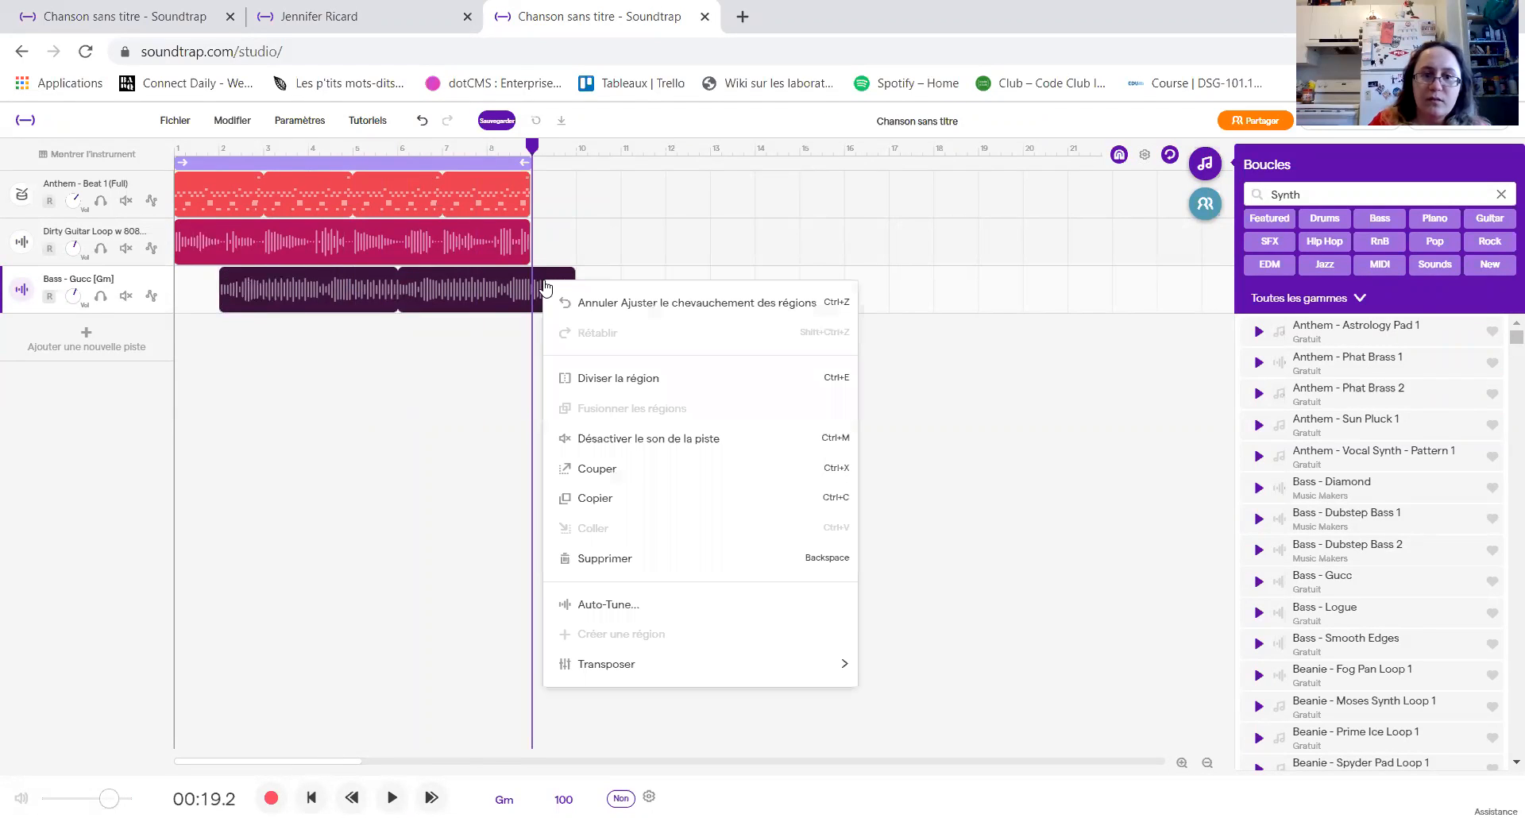
{"action": "left_click", "coordinate": [597, 380]}
{"action": "left_click_drag", "start_coordinate": [550, 290], "coordinate": [631, 302]}
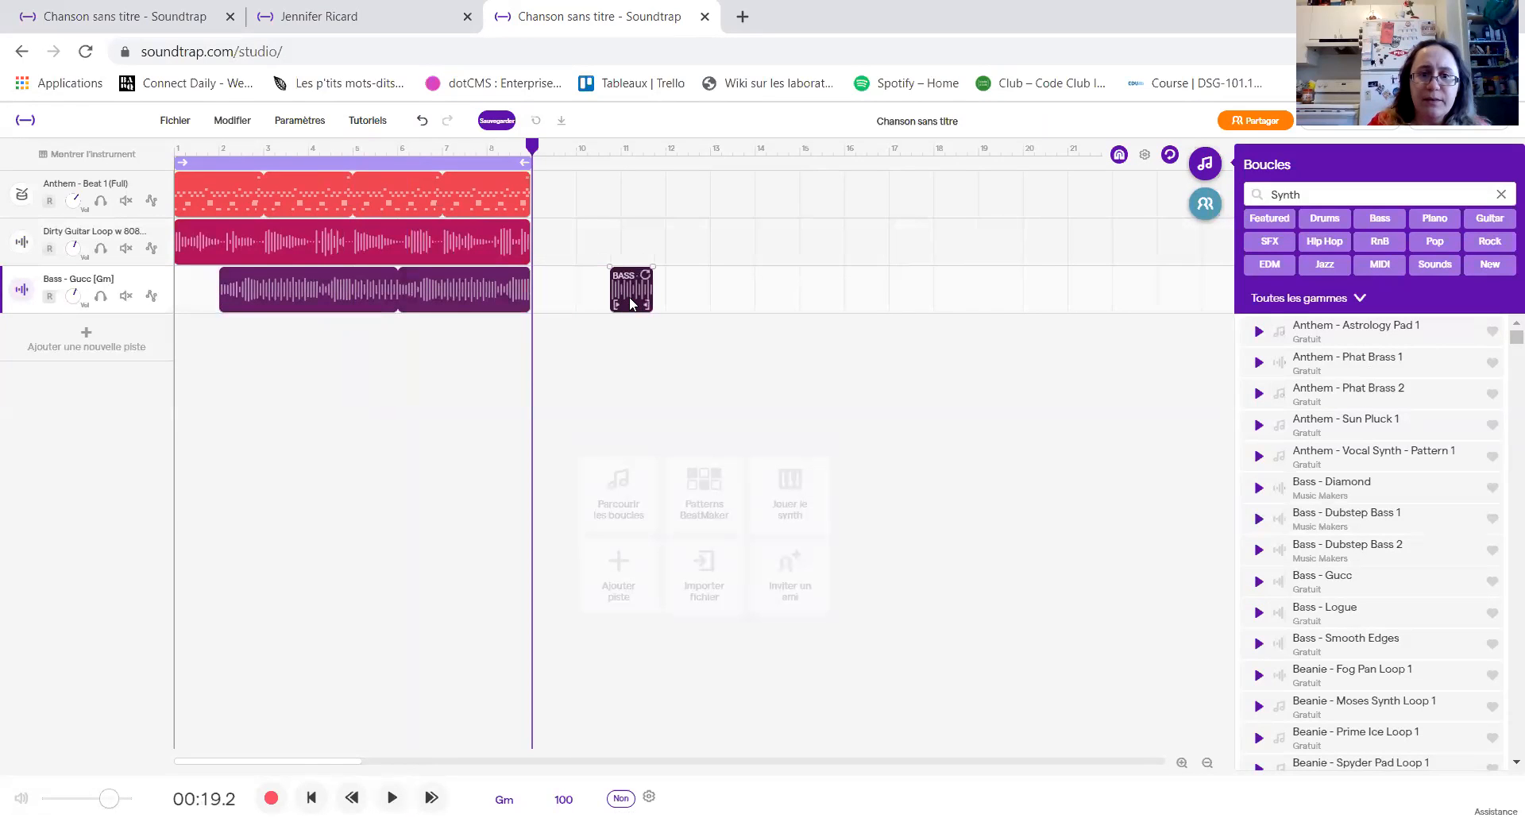
{"action": "right_click", "coordinate": [631, 304]}
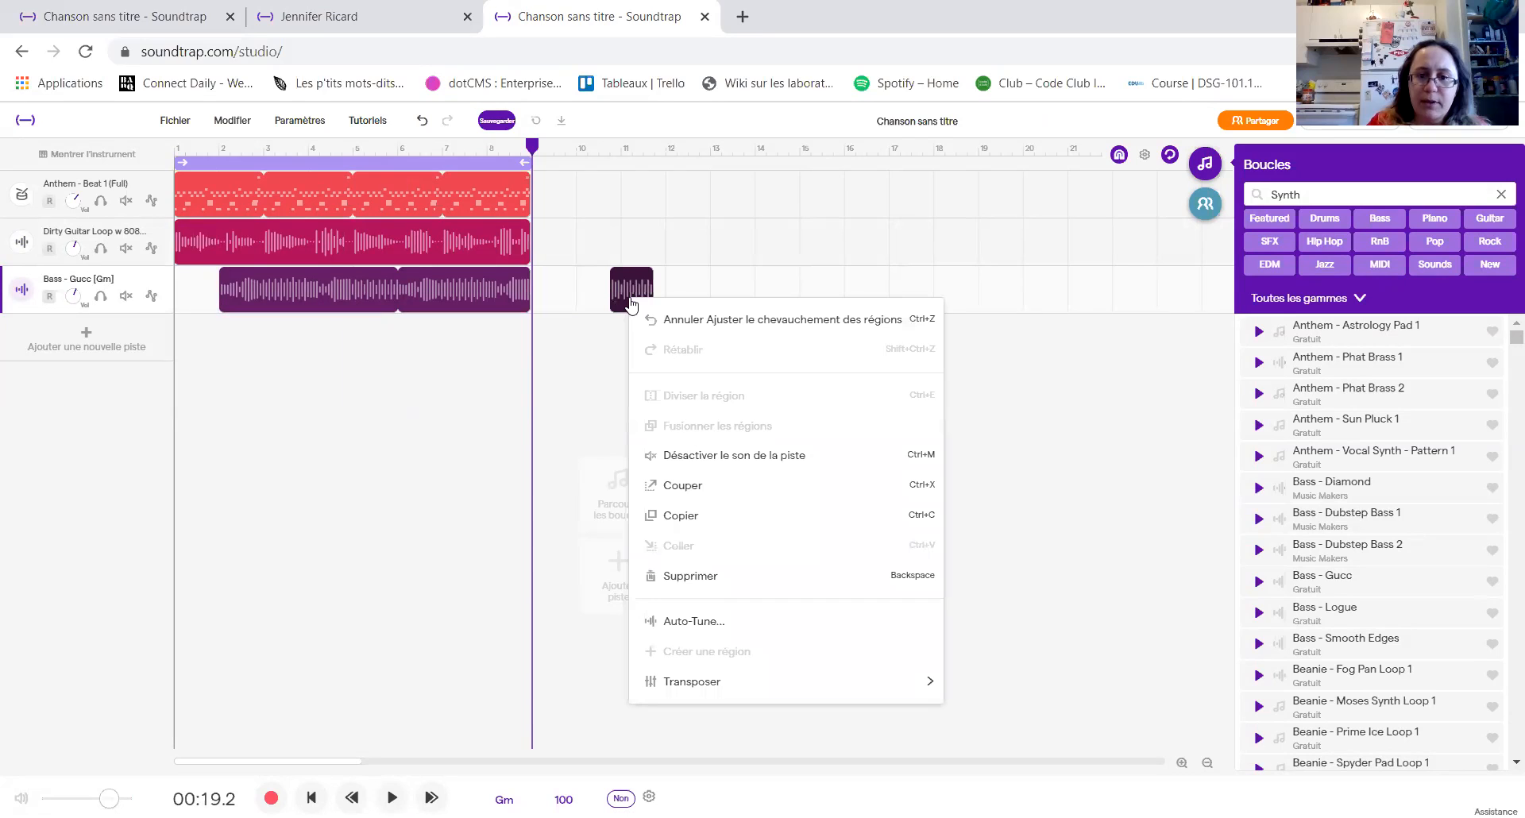
{"action": "left_click", "coordinate": [640, 485]}
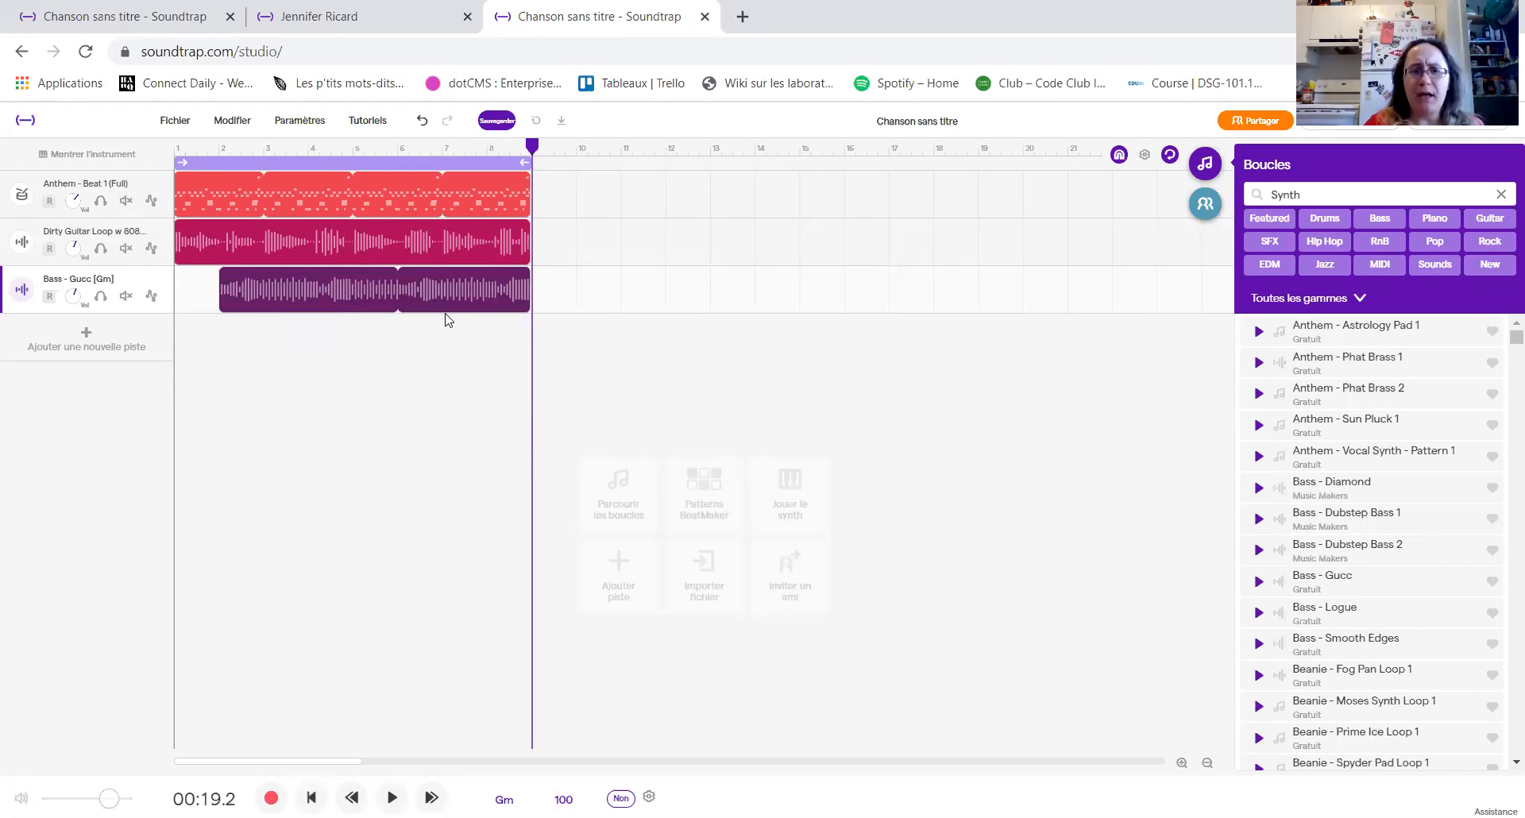
- Undo the cutting, moving, splitting and shifting of the Bass - Gucc region
{"action": "left_click", "coordinate": [419, 126]}
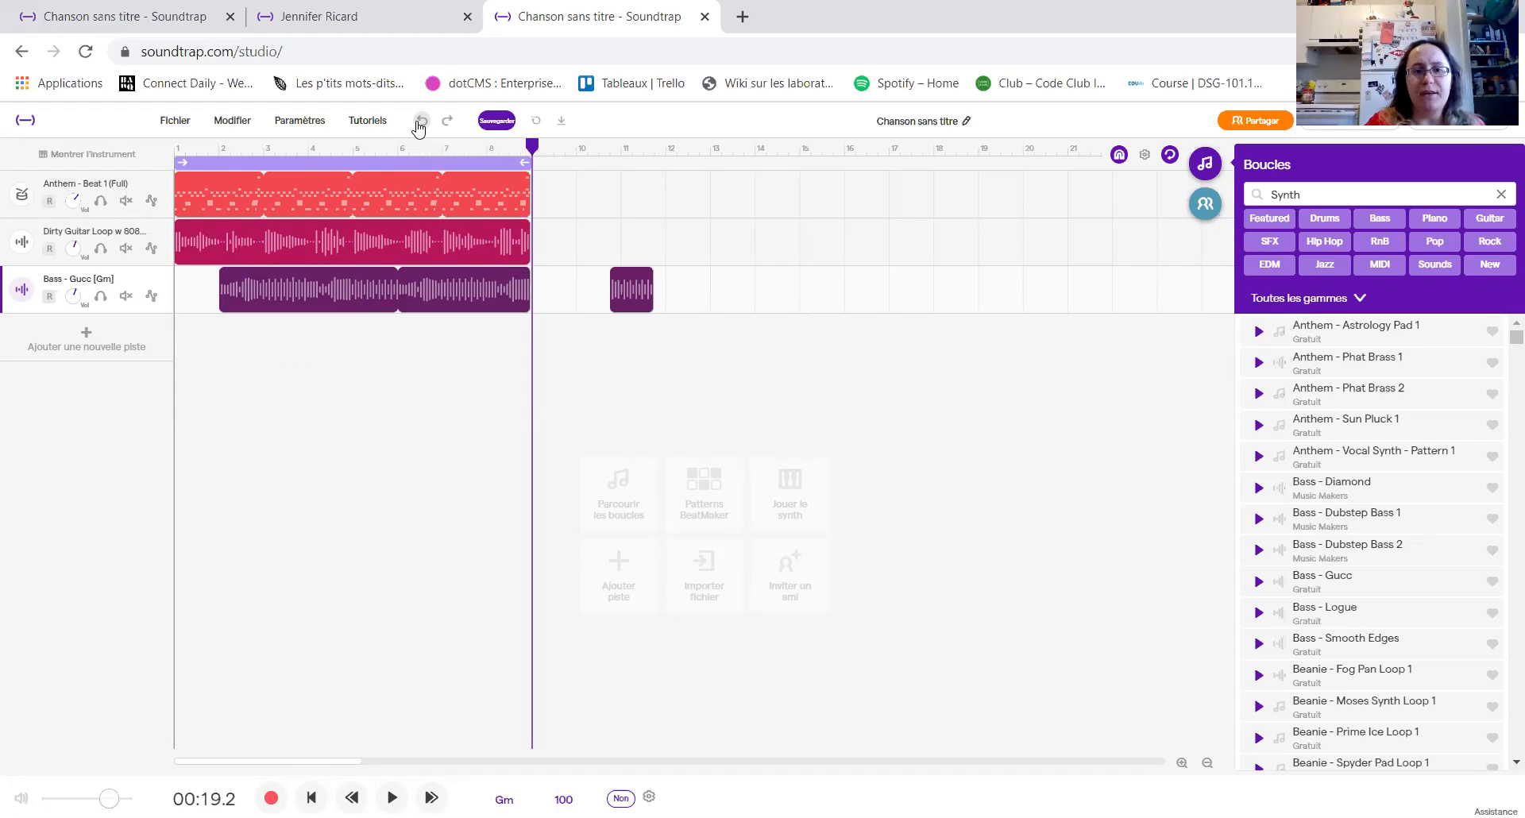
{"action": "left_click", "coordinate": [418, 124]}
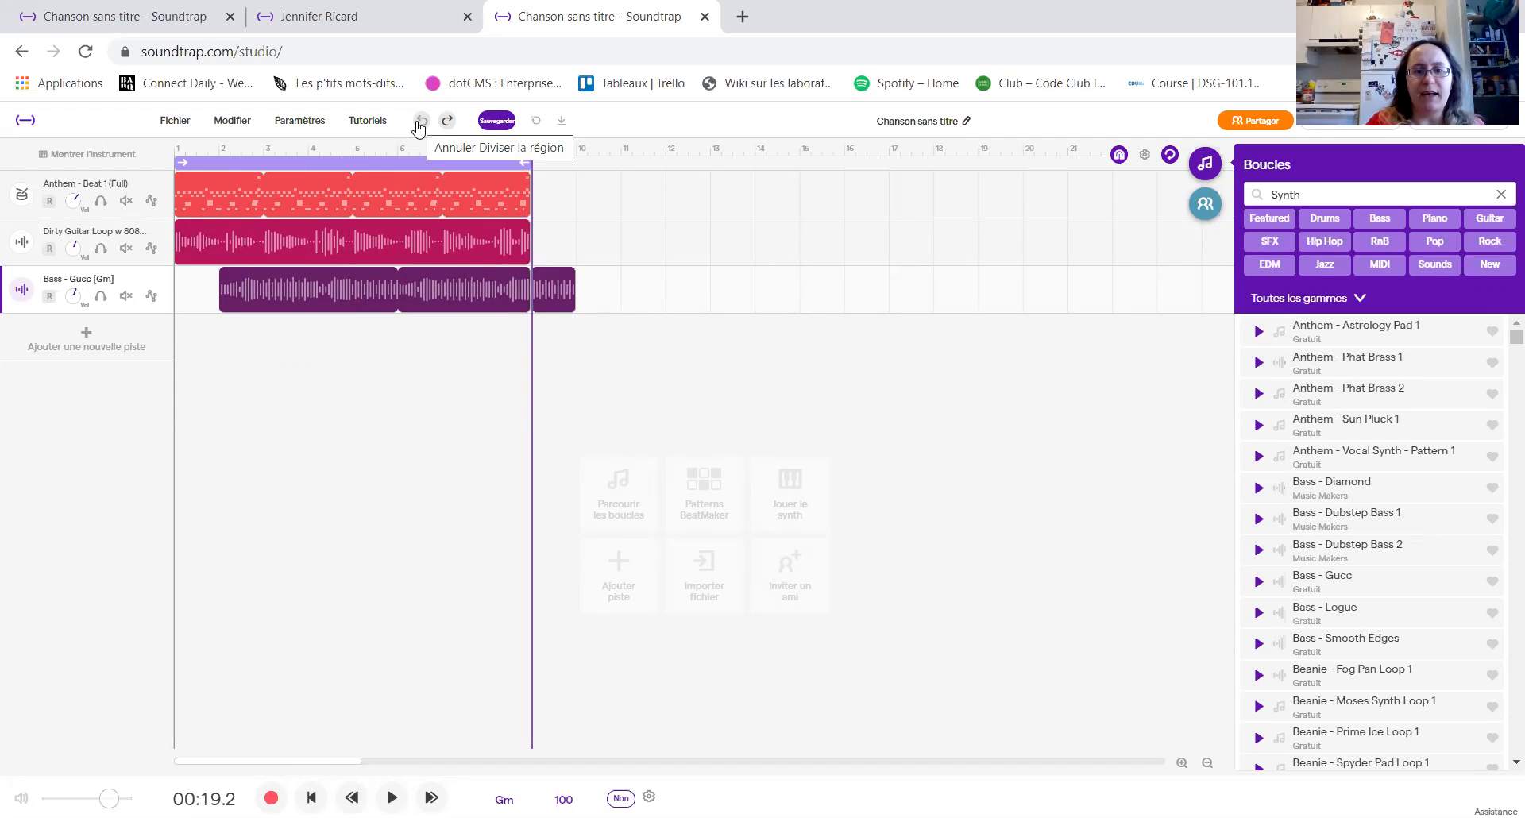
{"action": "left_click", "coordinate": [419, 123]}
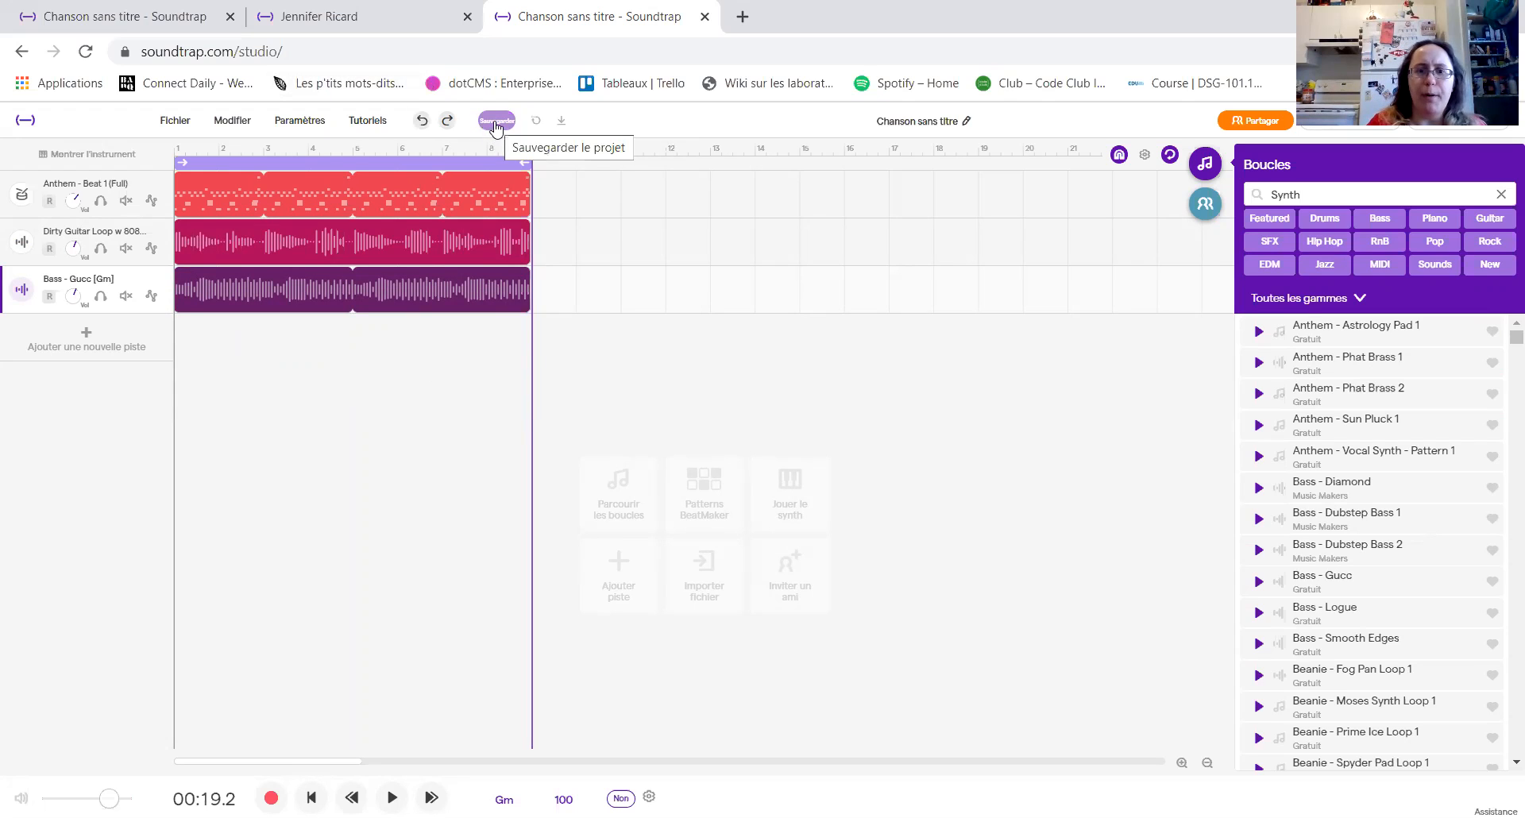
- Rename the project as Chanson de la Hutte and save it
{"action": "left_click", "coordinate": [908, 119]}
{"action": "type", "text": "Cha"}
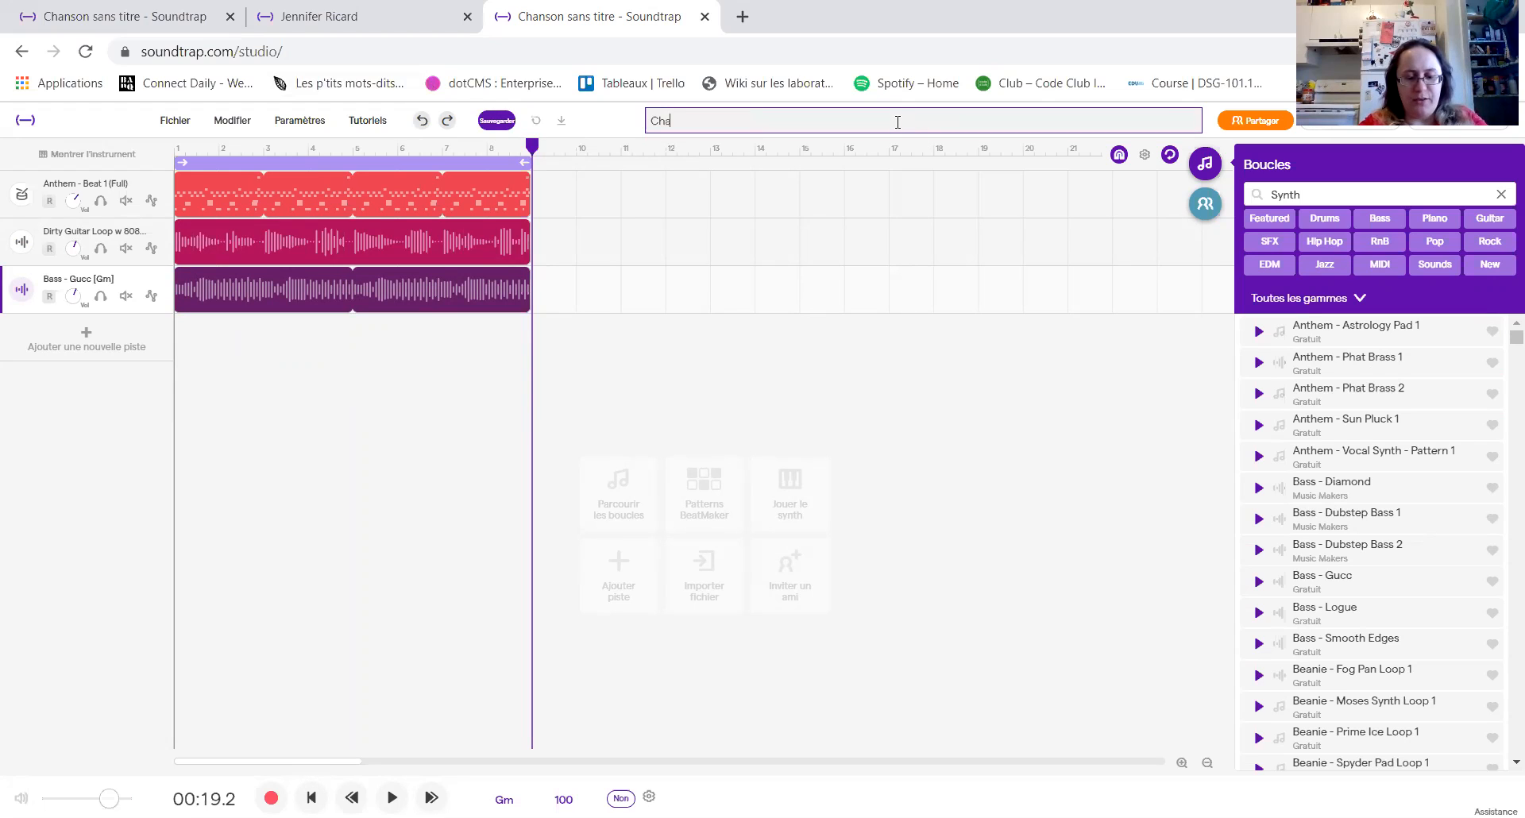
{"action": "type", "text": "nson de la Hutte"}
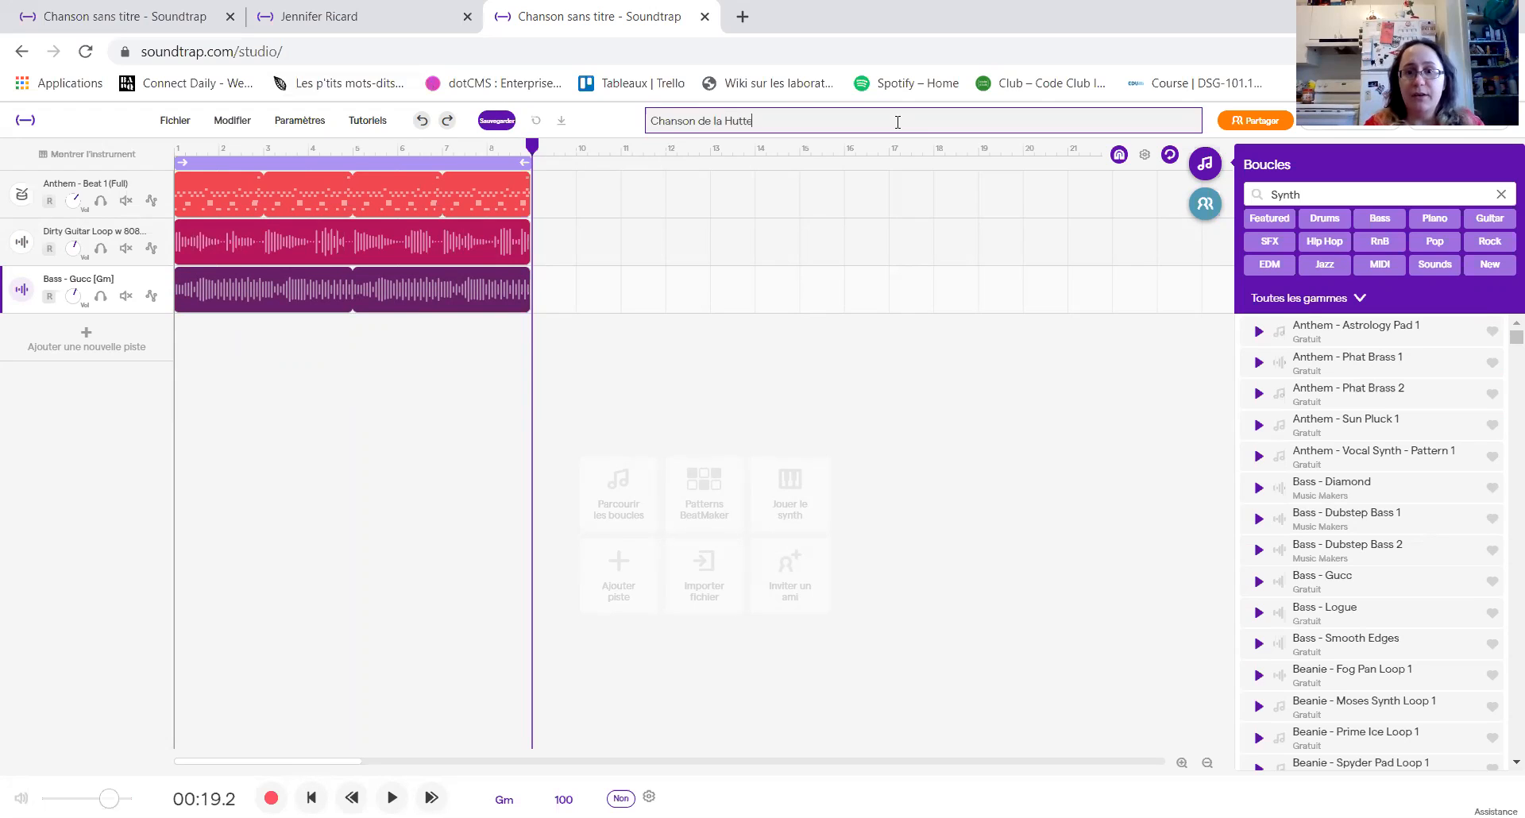
{"action": "left_click", "coordinate": [400, 480]}
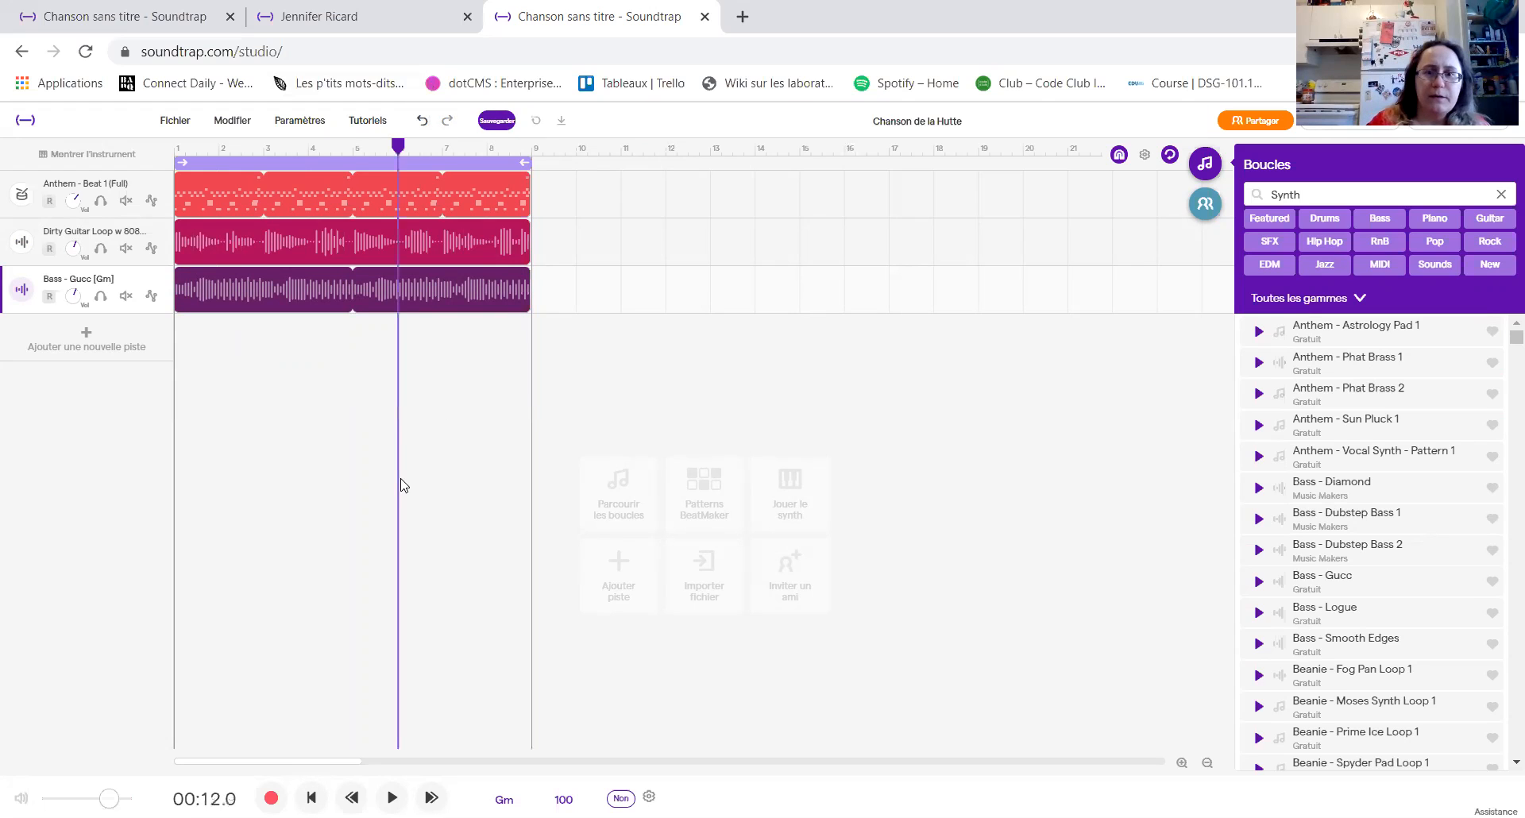
{"action": "left_click", "coordinate": [496, 120]}
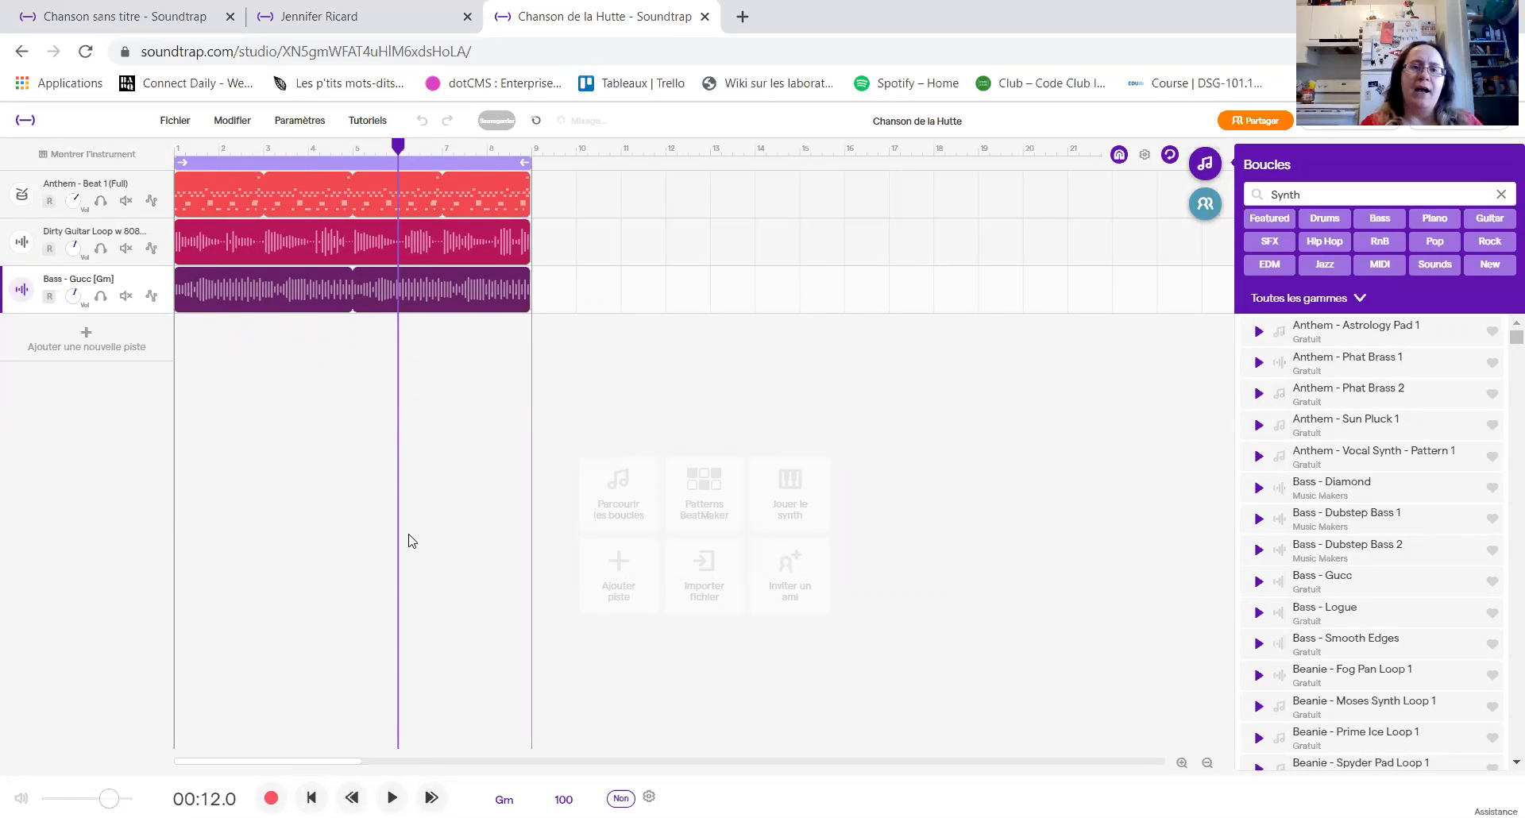
- Invite a collaborator to the project using the person's e-mail address and close the invitation dialog
{"action": "left_click_drag", "start_coordinate": [399, 148], "coordinate": [532, 153]}
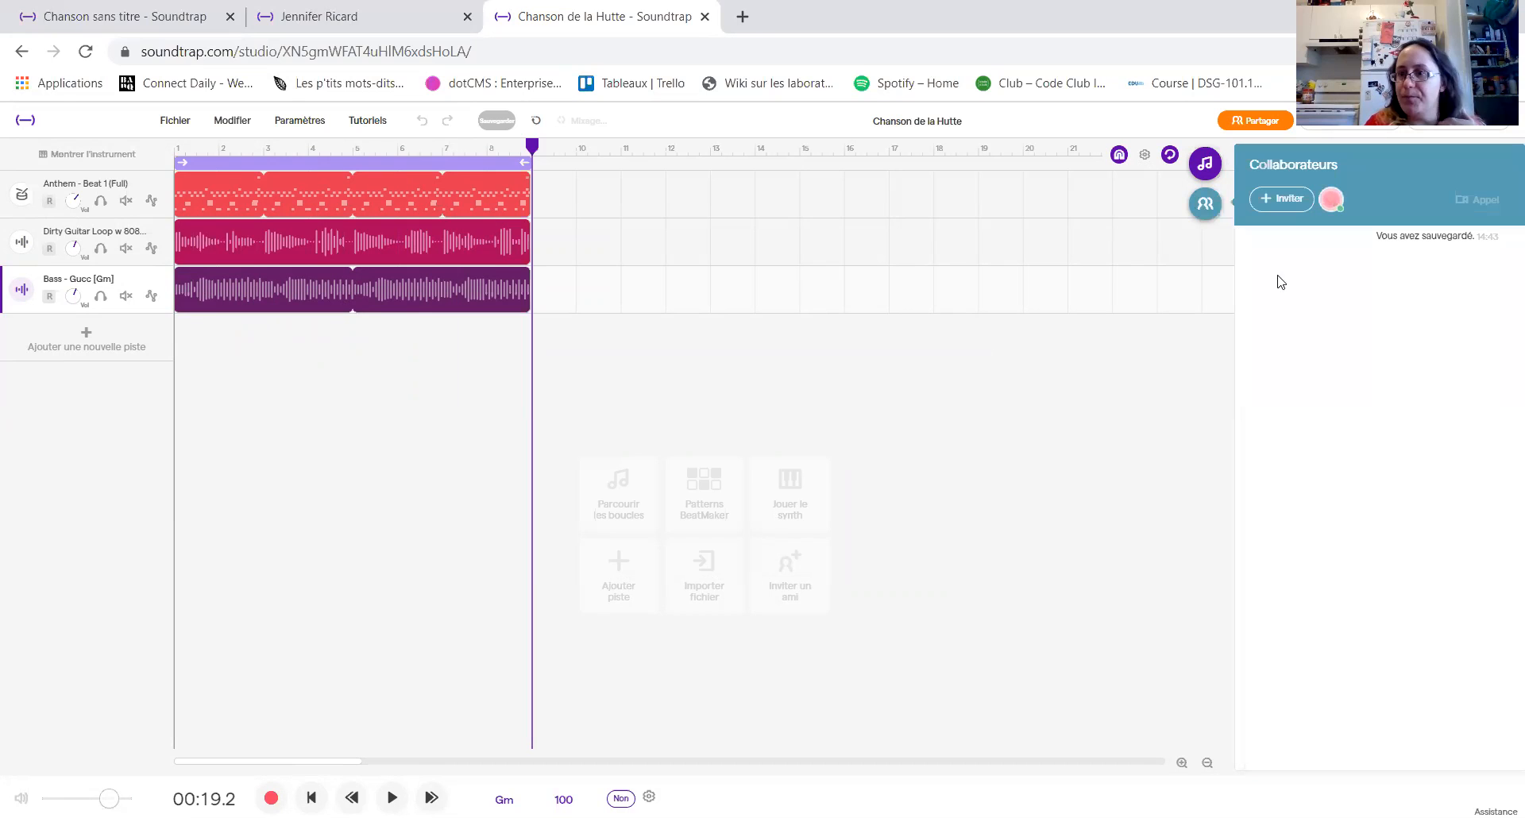
{"action": "left_click", "coordinate": [1287, 202]}
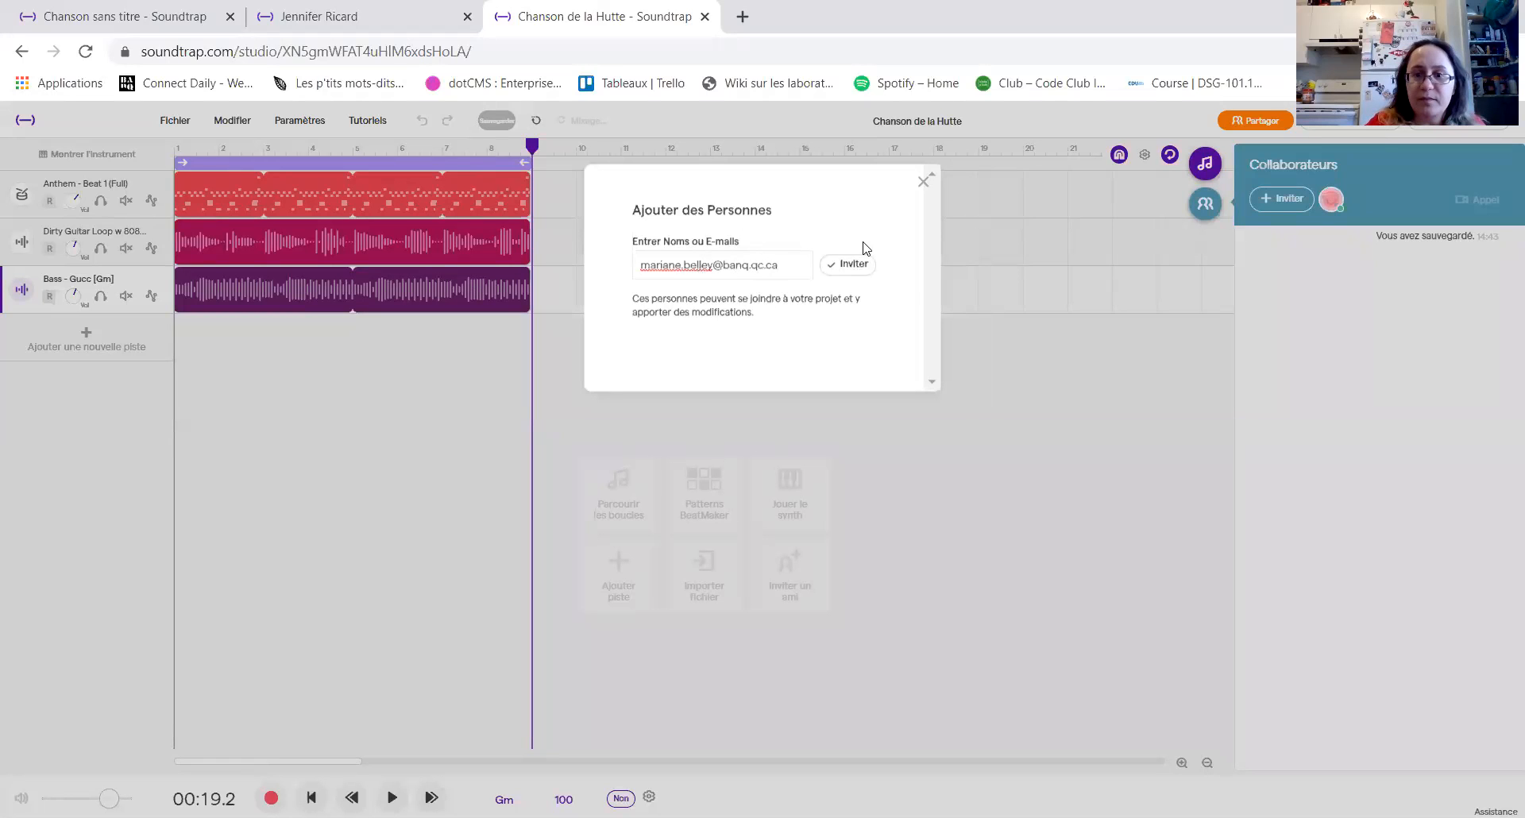
{"action": "left_click", "coordinate": [847, 270]}
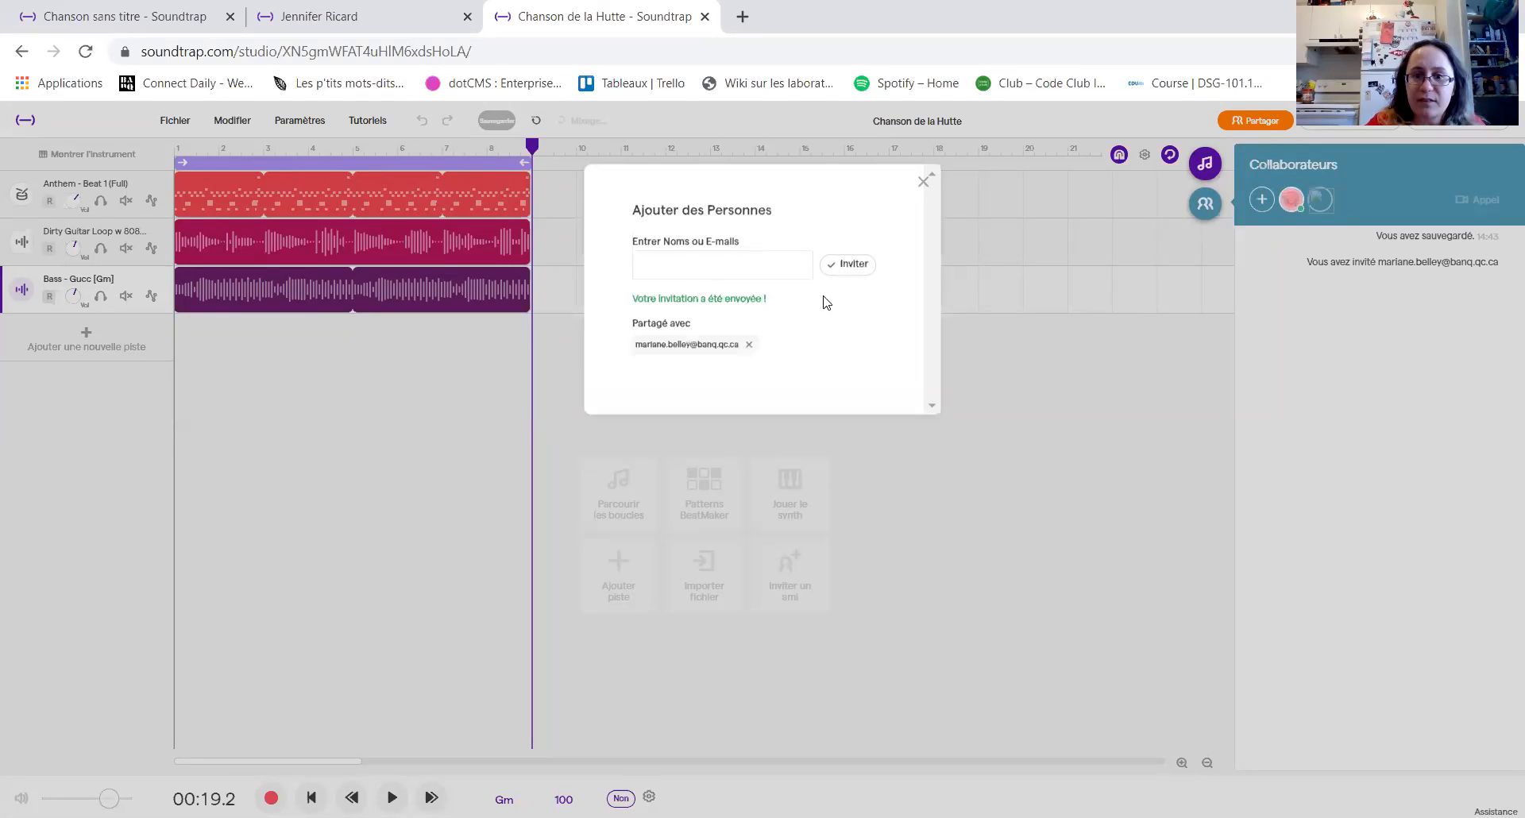
{"action": "left_click", "coordinate": [922, 182]}
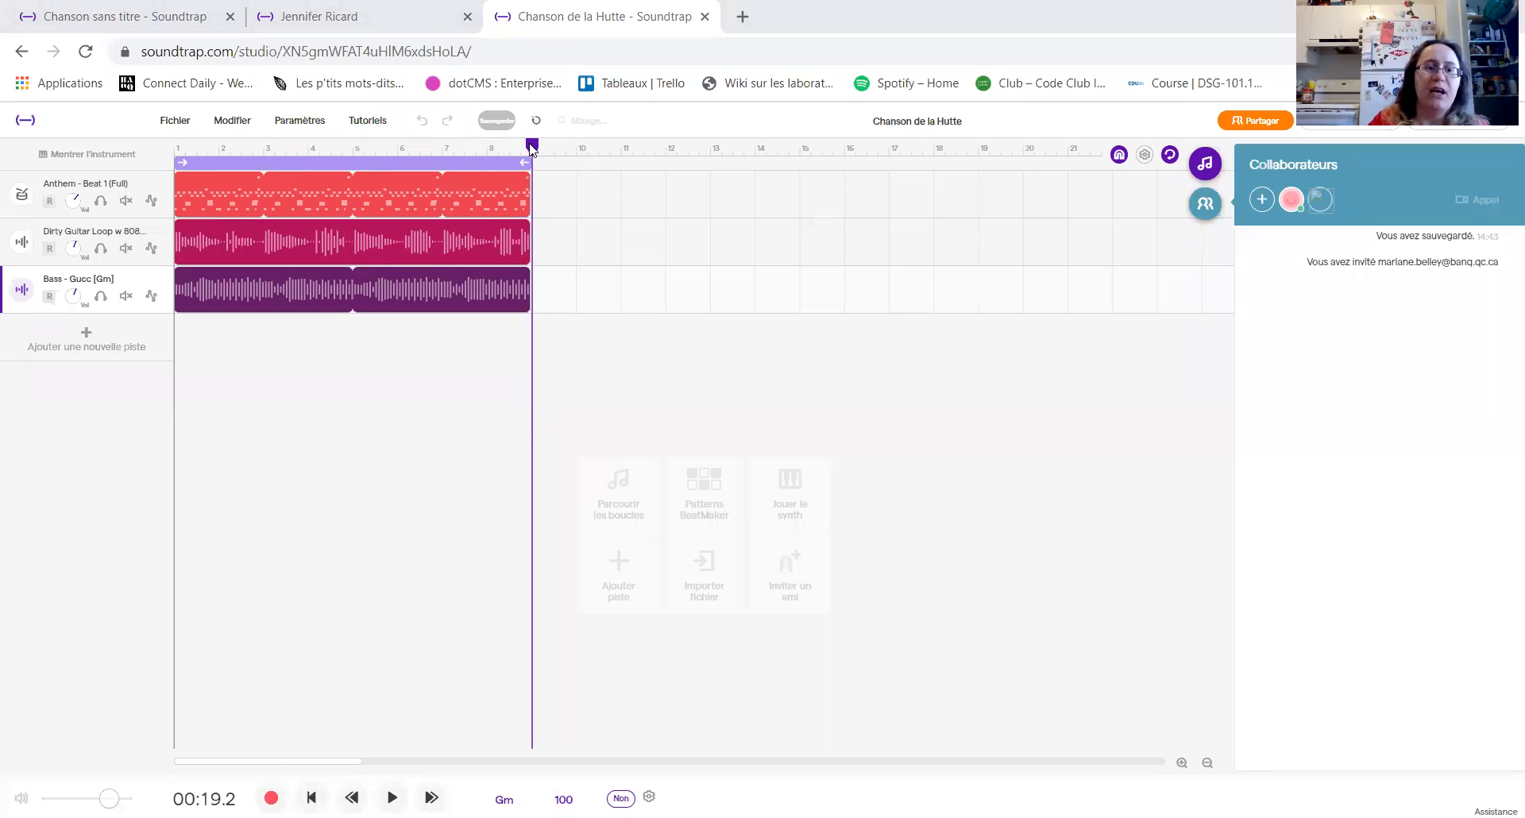
- Move the playhead back to the start of the song and add a new voice and microphone track
{"action": "left_click_drag", "start_coordinate": [531, 148], "coordinate": [175, 135]}
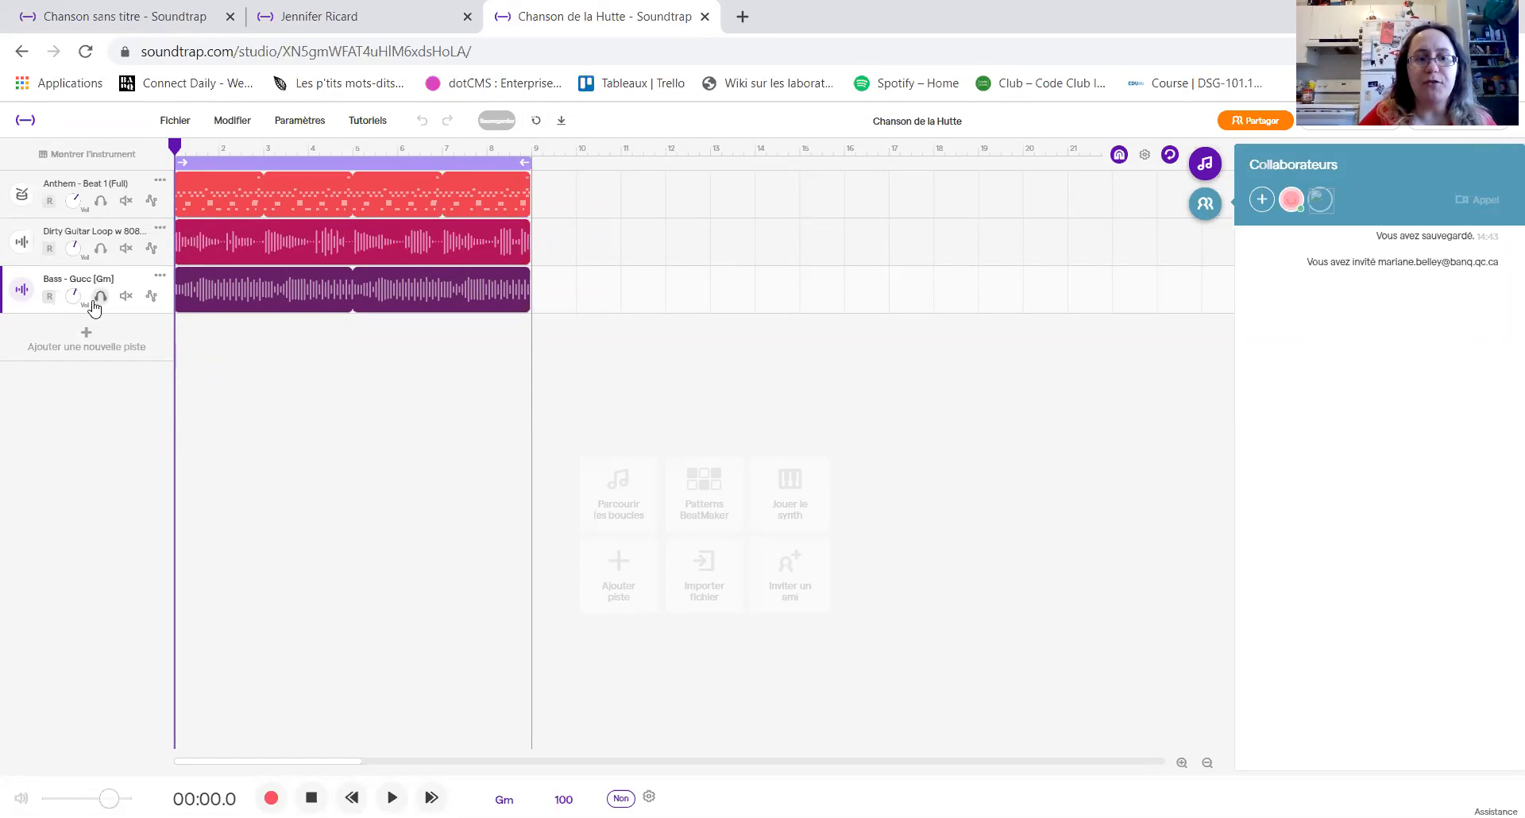
{"action": "left_click", "coordinate": [85, 348]}
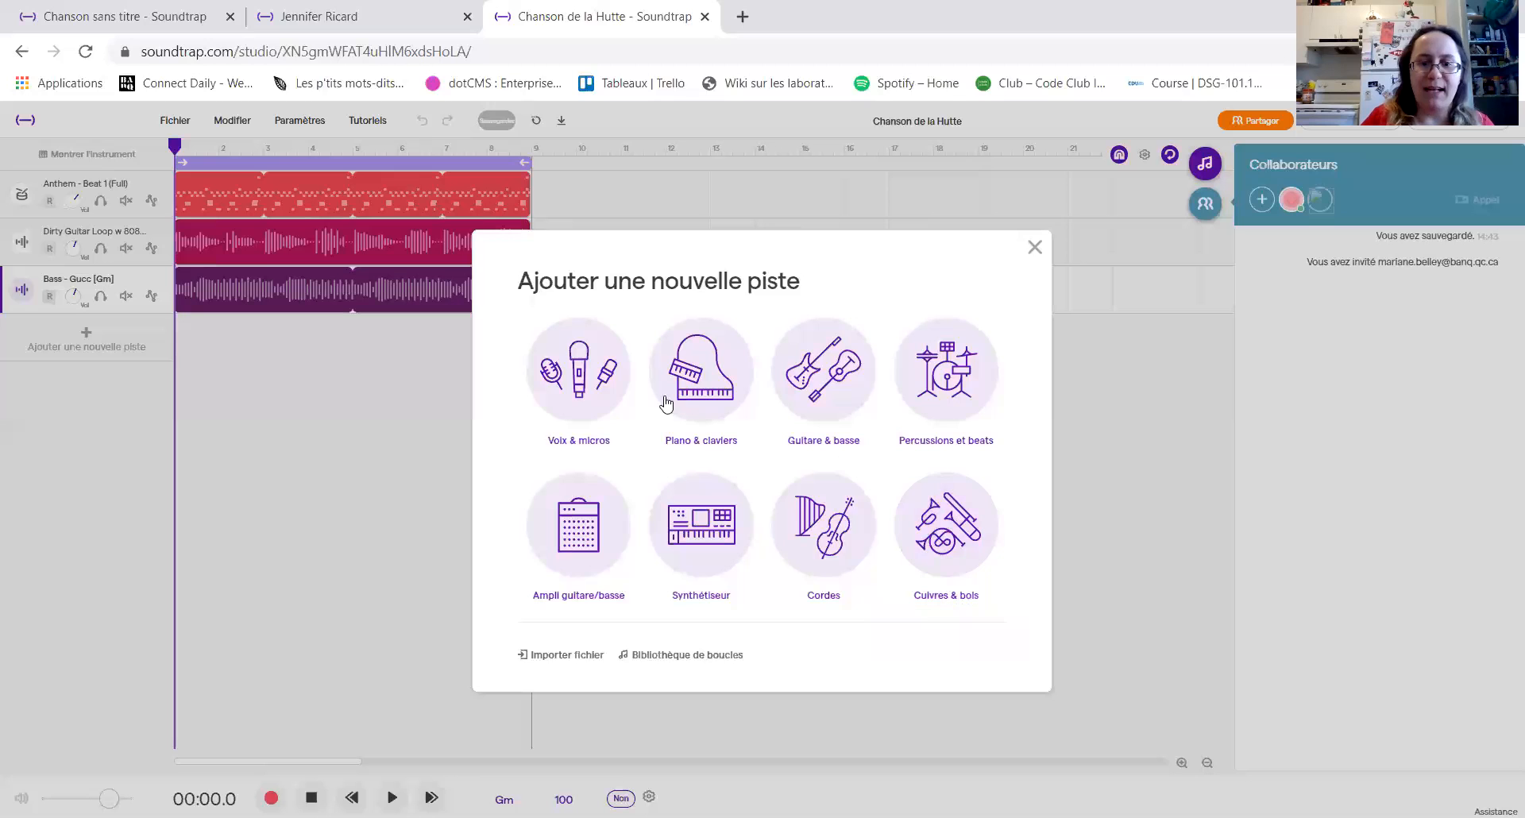
{"action": "left_click", "coordinate": [579, 388]}
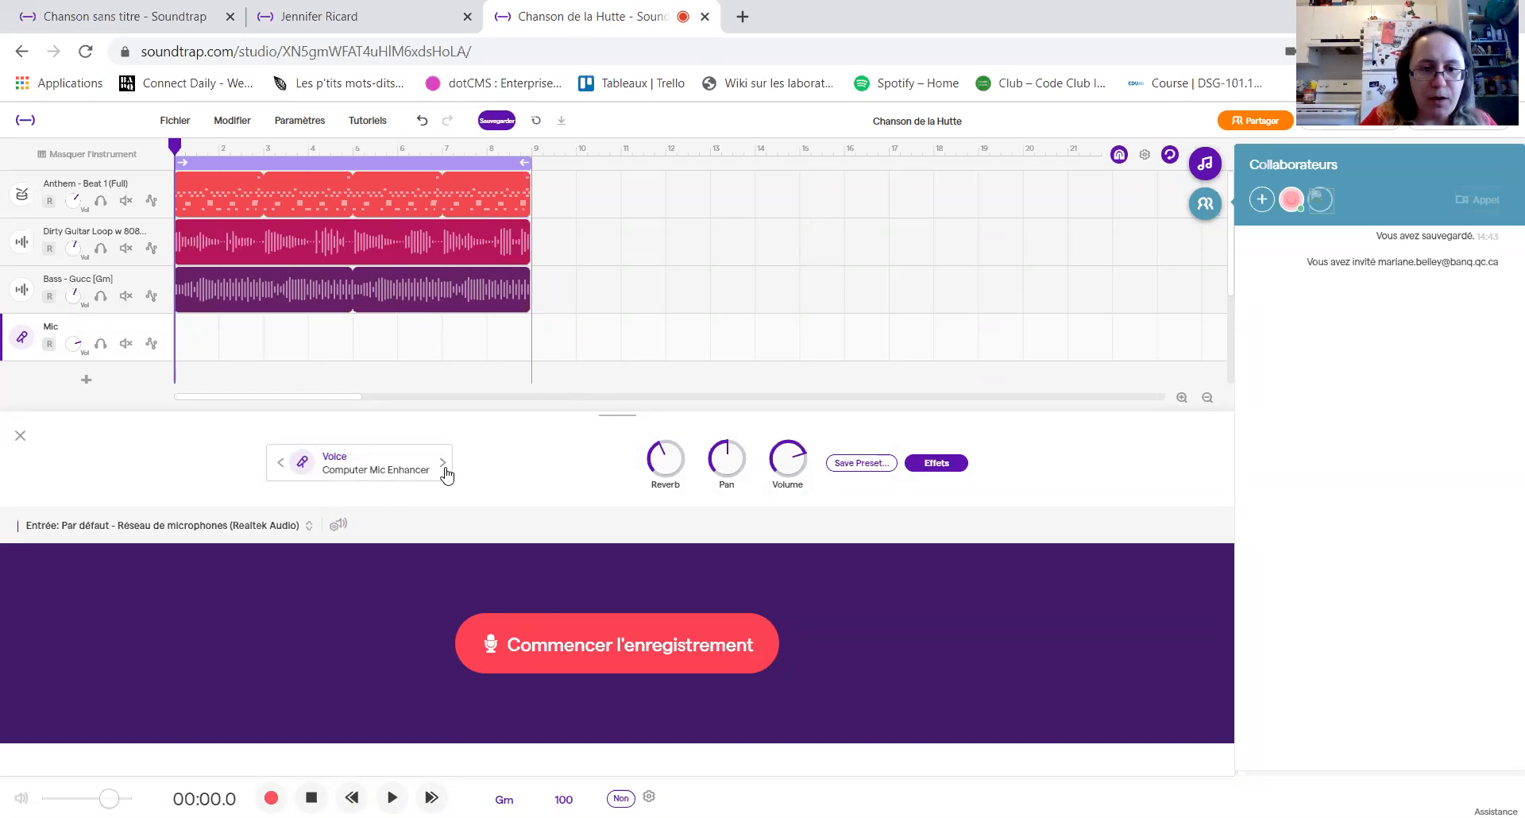
- Try the Dizzy, Dry, Echo, Lo-Fi and Podcast voice presets on the Mic track
{"action": "left_click", "coordinate": [391, 462]}
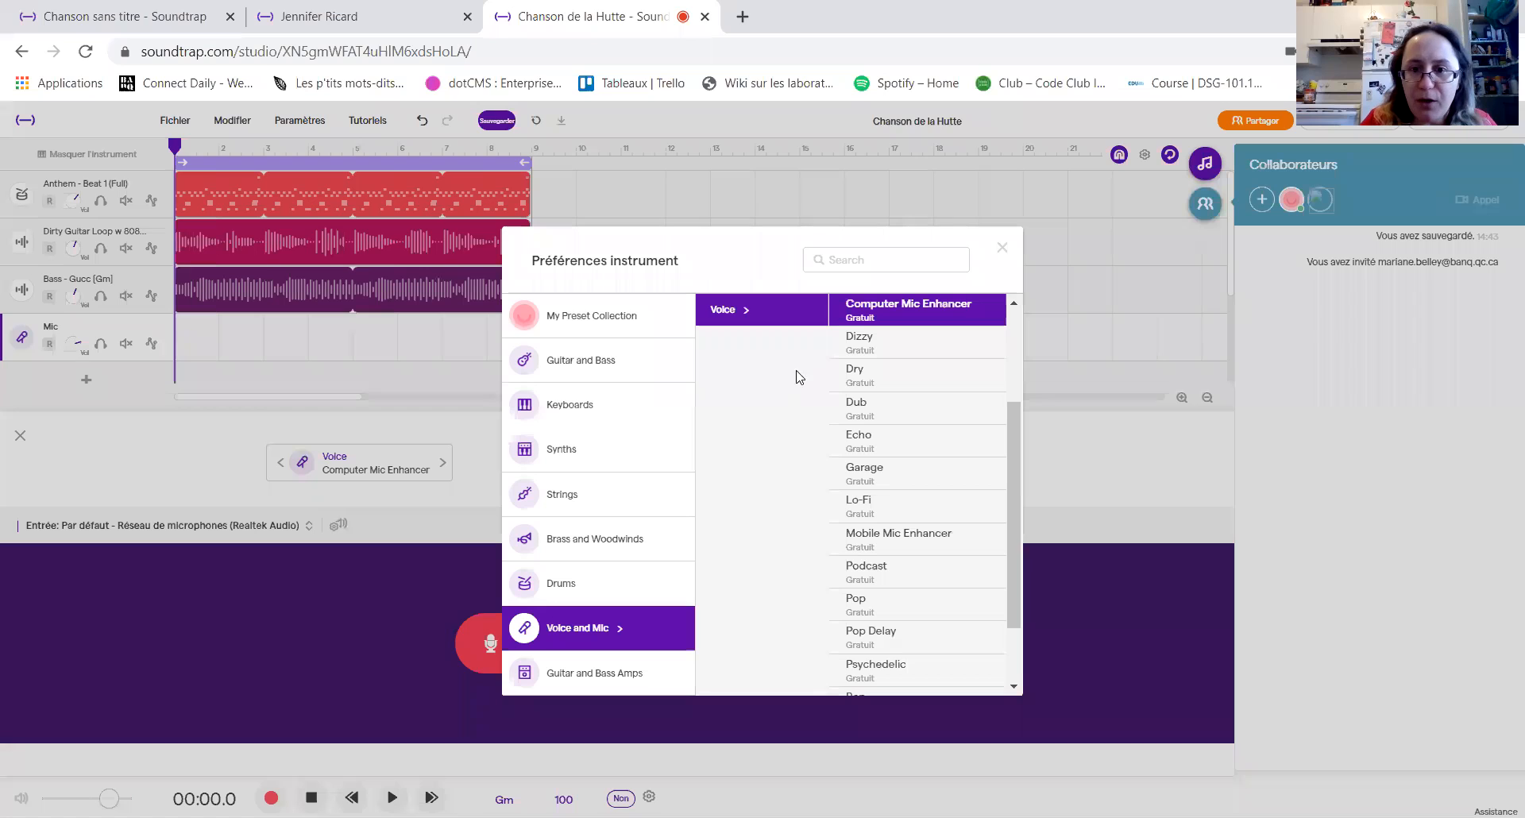
{"action": "left_click", "coordinate": [937, 353]}
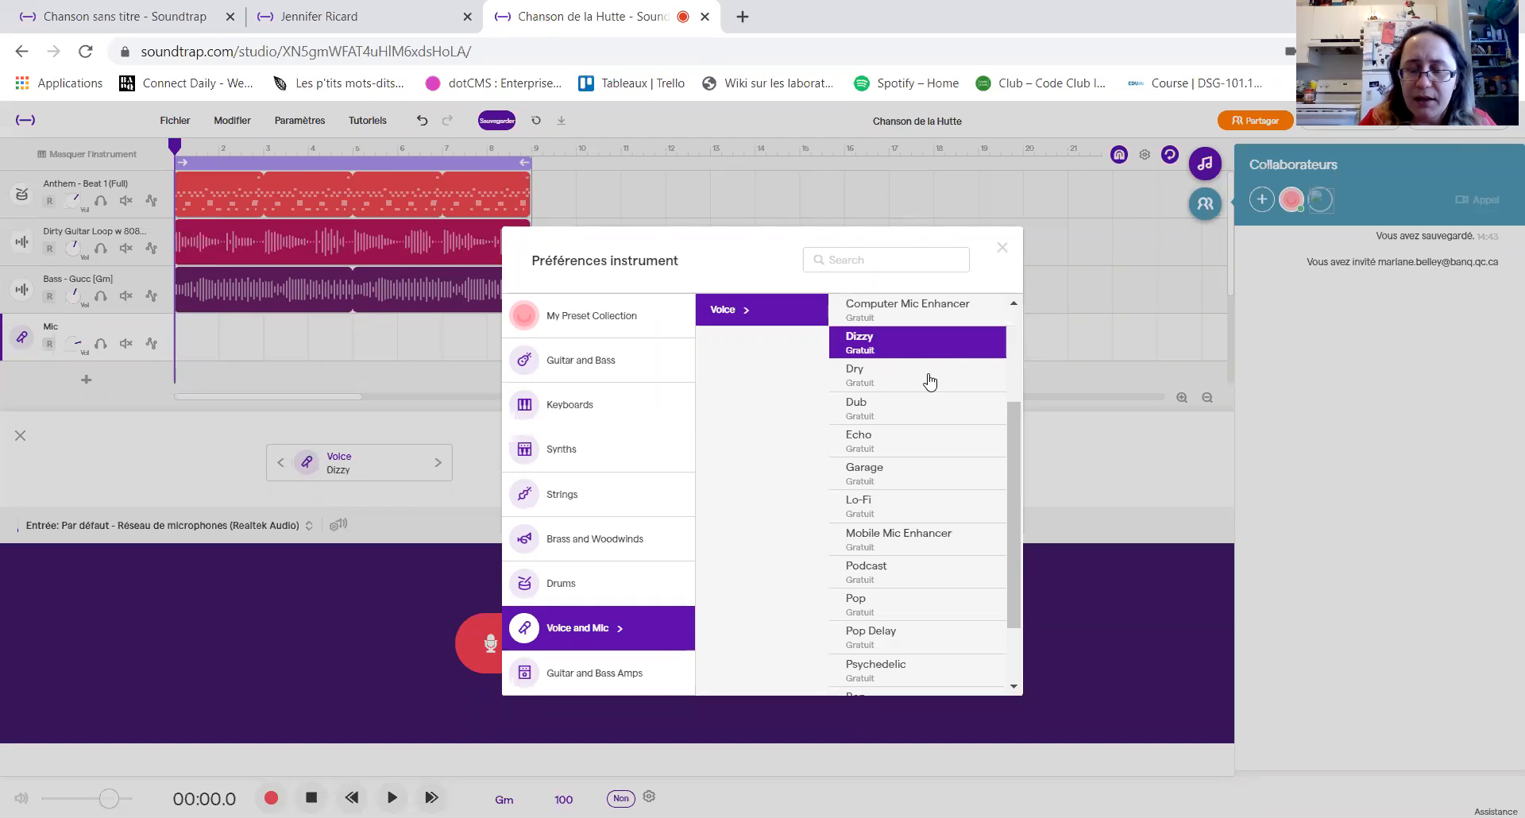
{"action": "left_click", "coordinate": [927, 375]}
{"action": "left_click", "coordinate": [927, 451]}
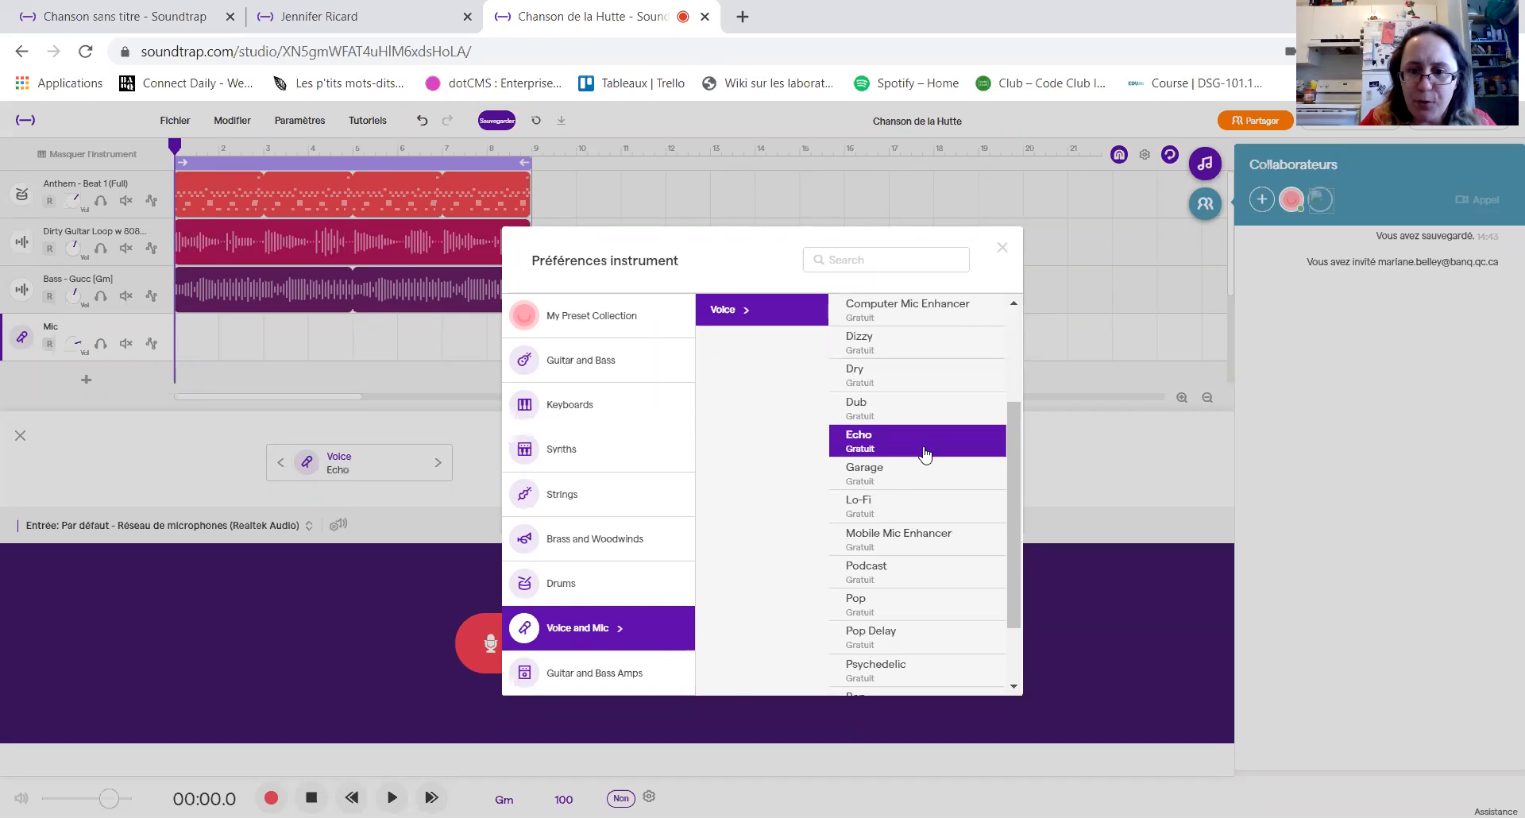
{"action": "left_click", "coordinate": [914, 509]}
{"action": "left_click", "coordinate": [911, 568]}
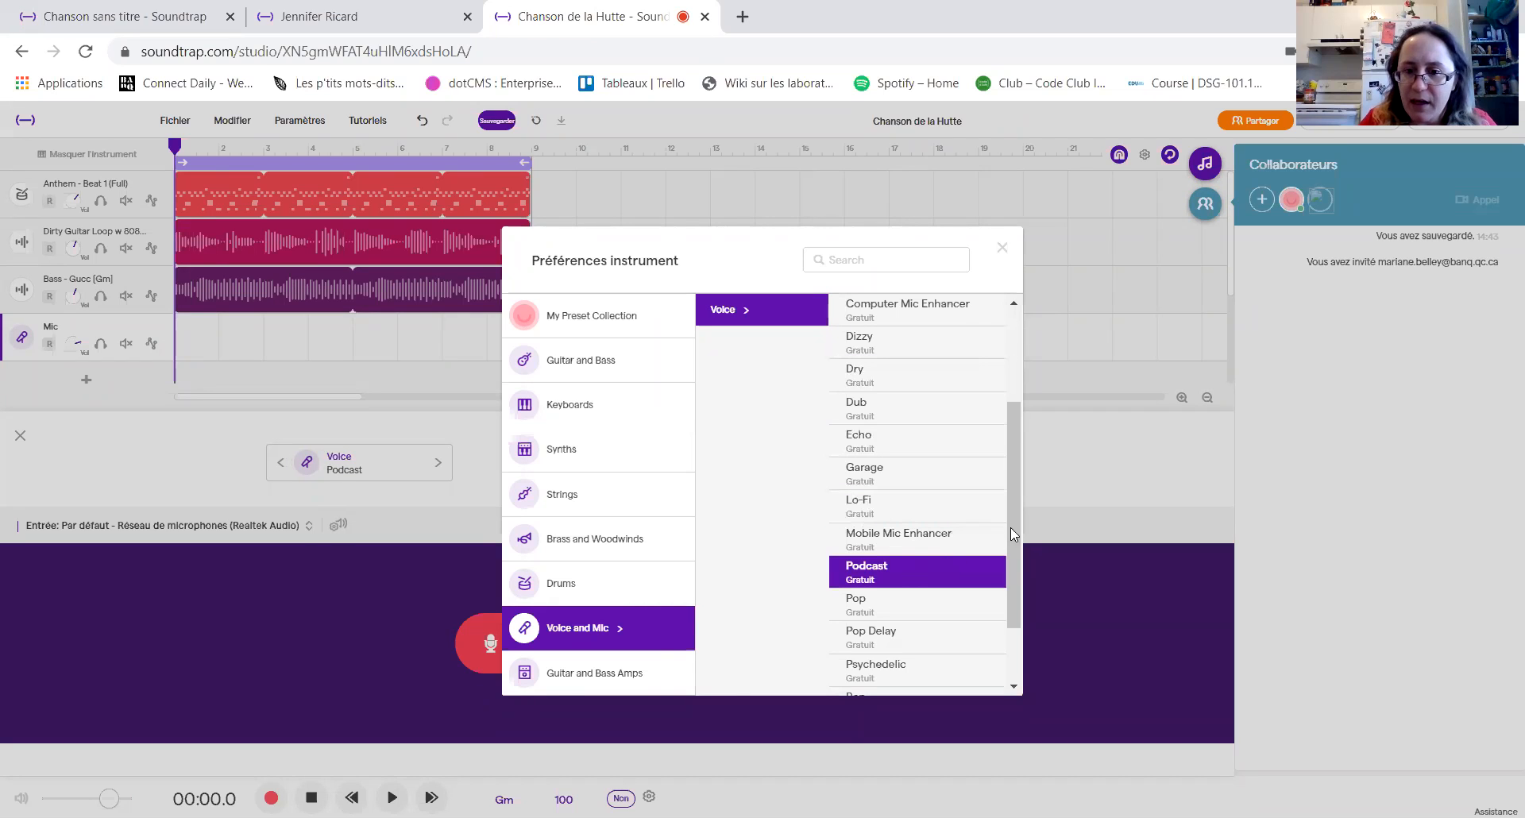
- Try the Blues and Cave voice presets, set the Mic track back to Computer Mic Enhancer and close the preset browser
{"action": "left_click_drag", "start_coordinate": [1013, 533], "coordinate": [1033, 368]}
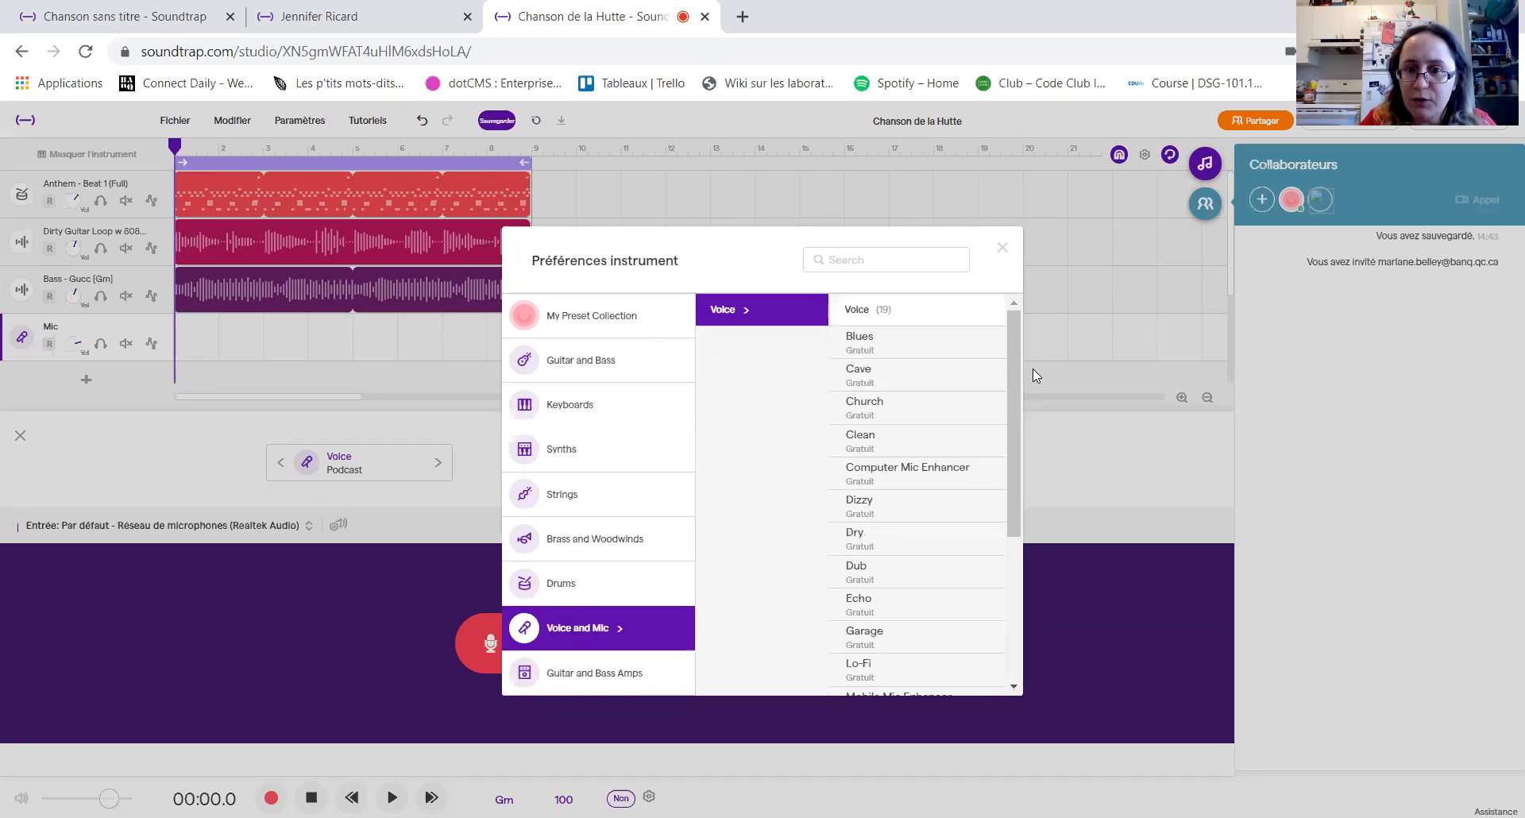
{"action": "left_click", "coordinate": [967, 343]}
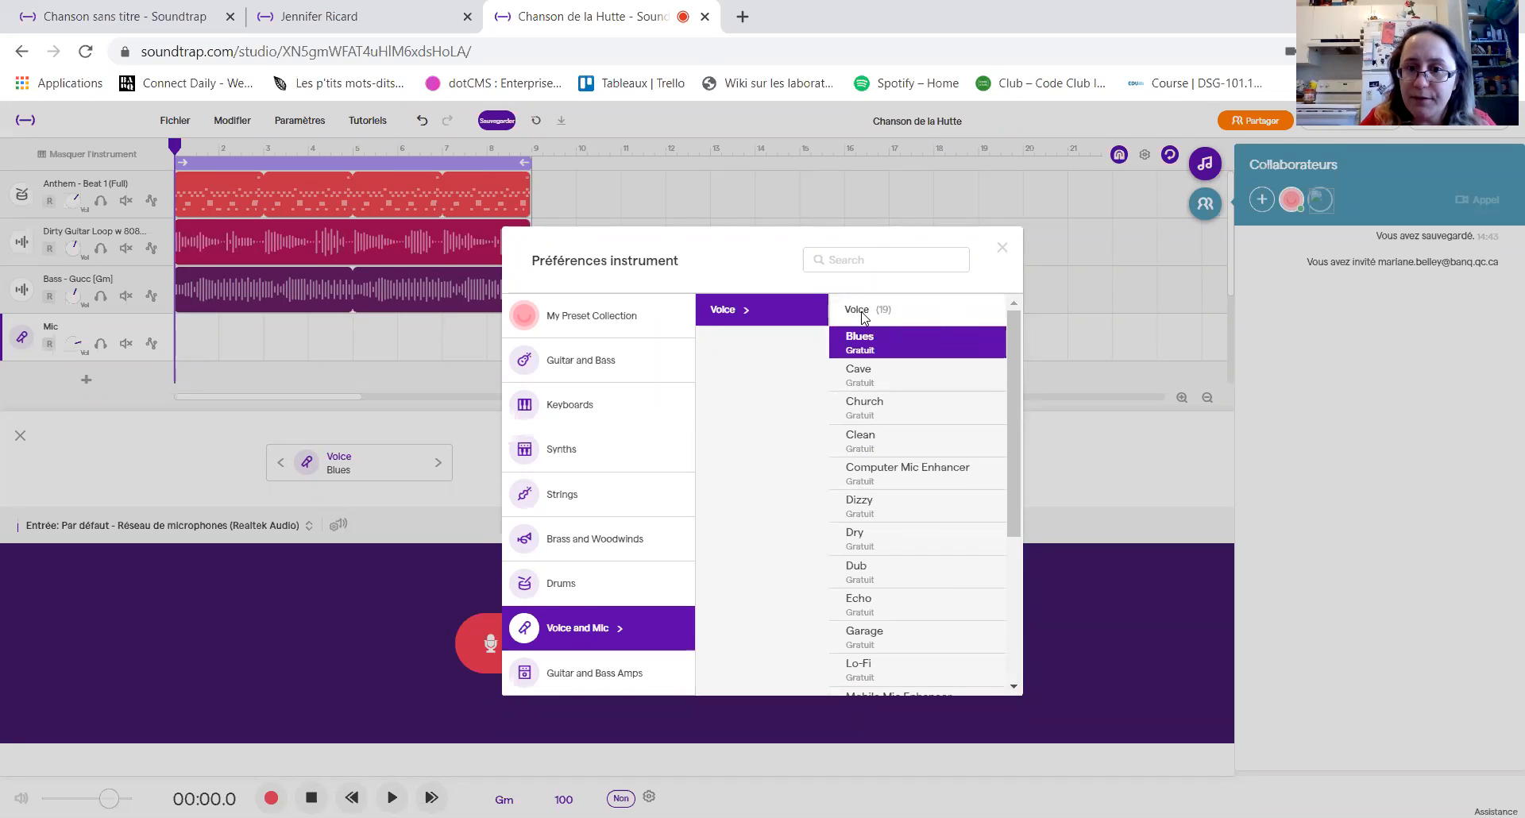
{"action": "left_click", "coordinate": [869, 380]}
{"action": "left_click", "coordinate": [895, 486]}
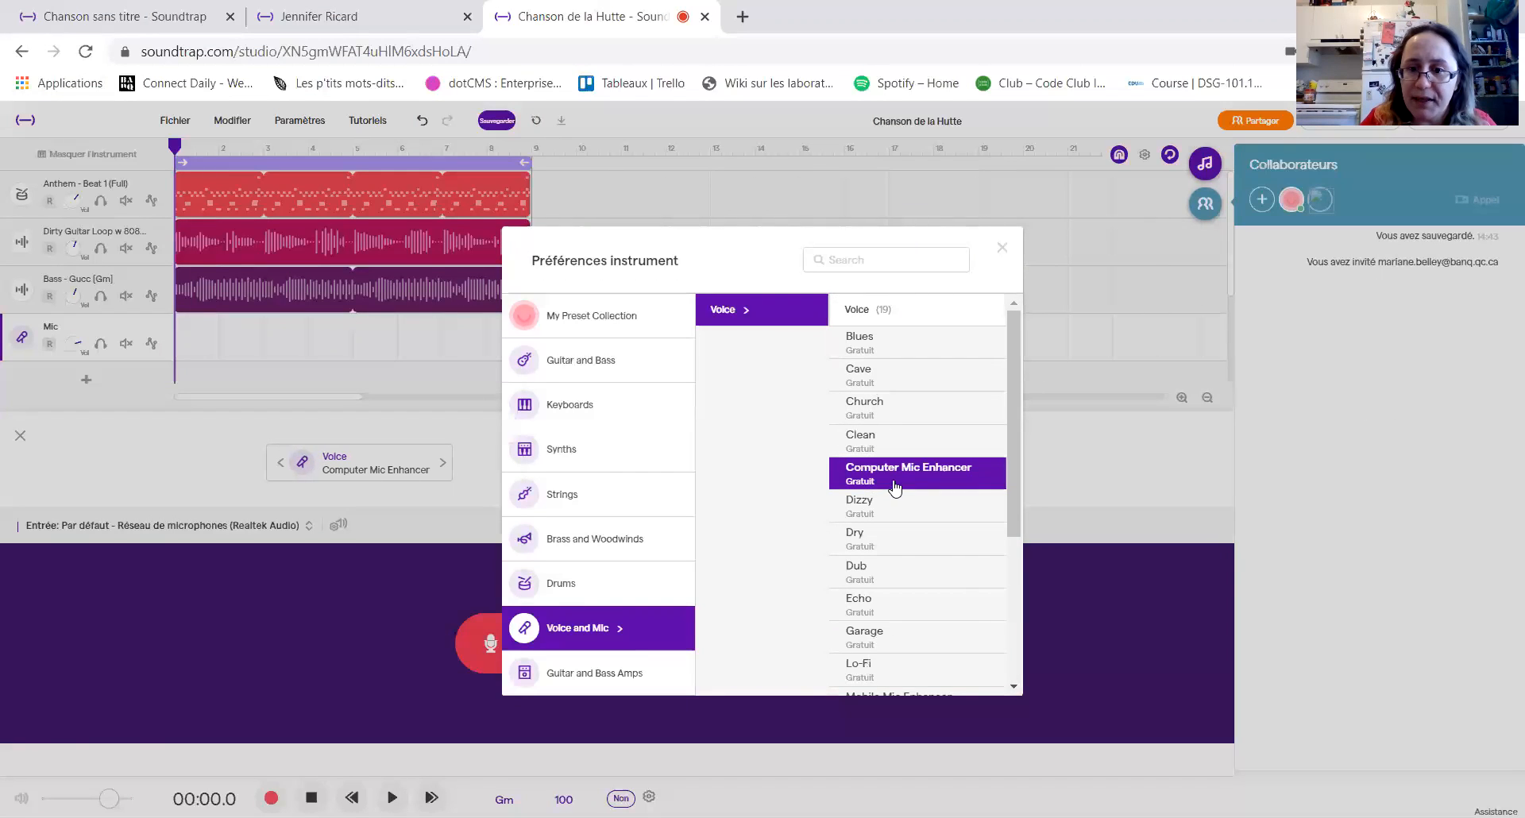
{"action": "left_click_drag", "start_coordinate": [1018, 450], "coordinate": [1024, 540]}
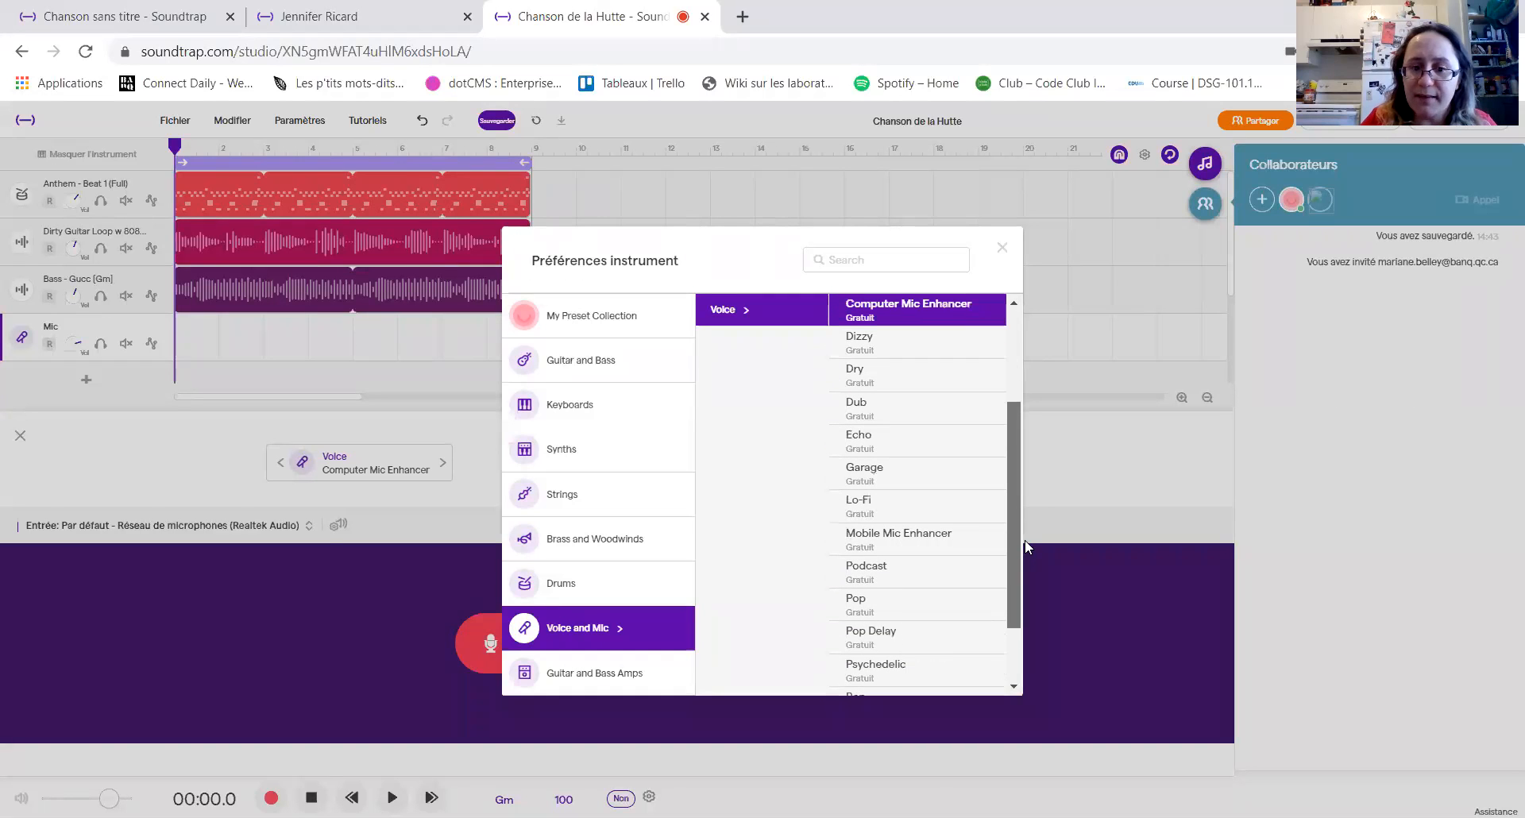
{"action": "left_click", "coordinate": [1002, 249]}
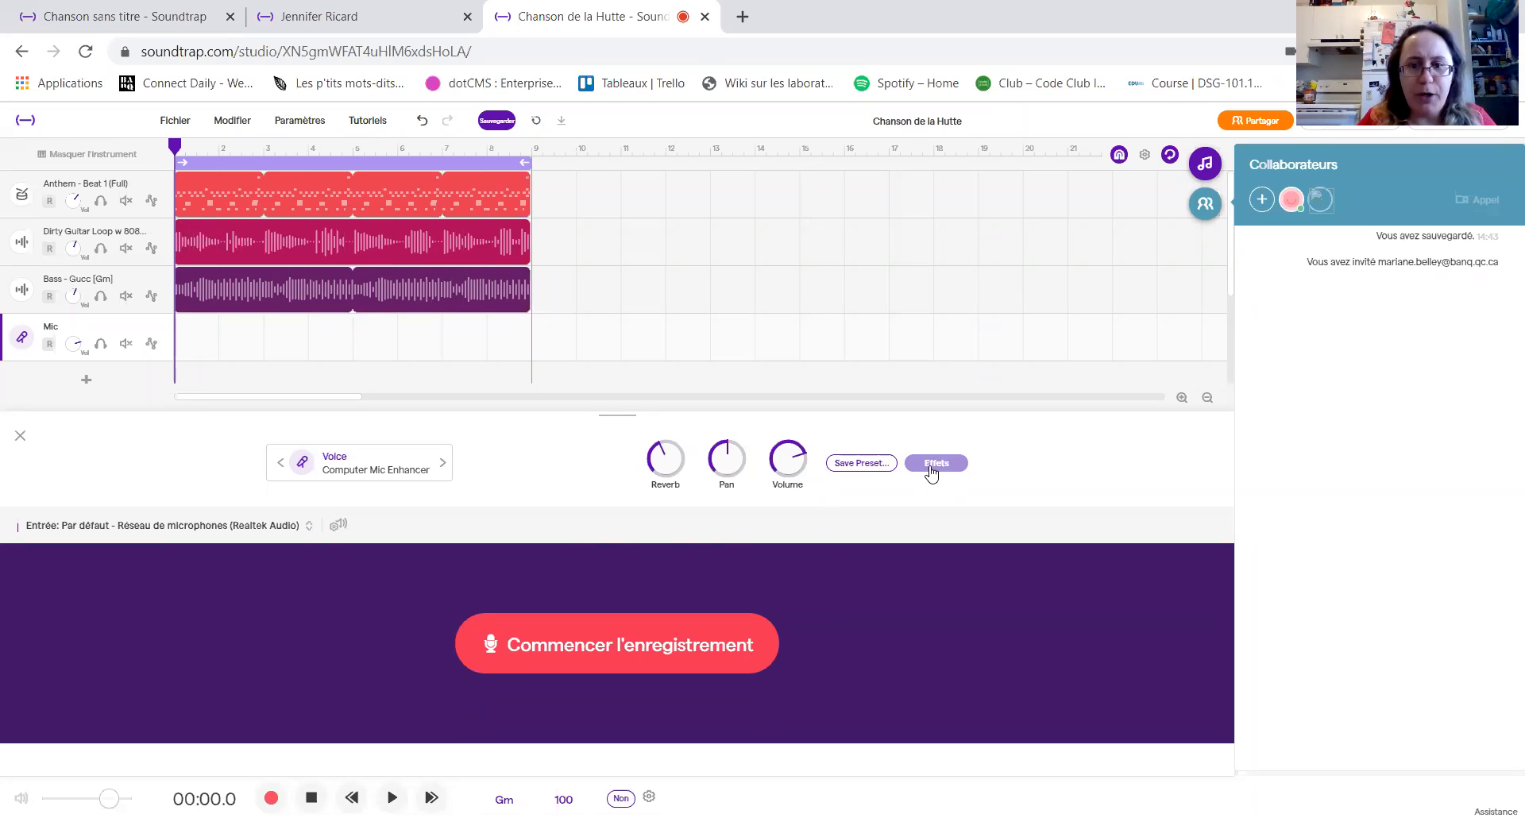
- Review the Mic track's effects, close them and record a voice take of about 19 seconds over the loops
{"action": "left_click", "coordinate": [927, 466]}
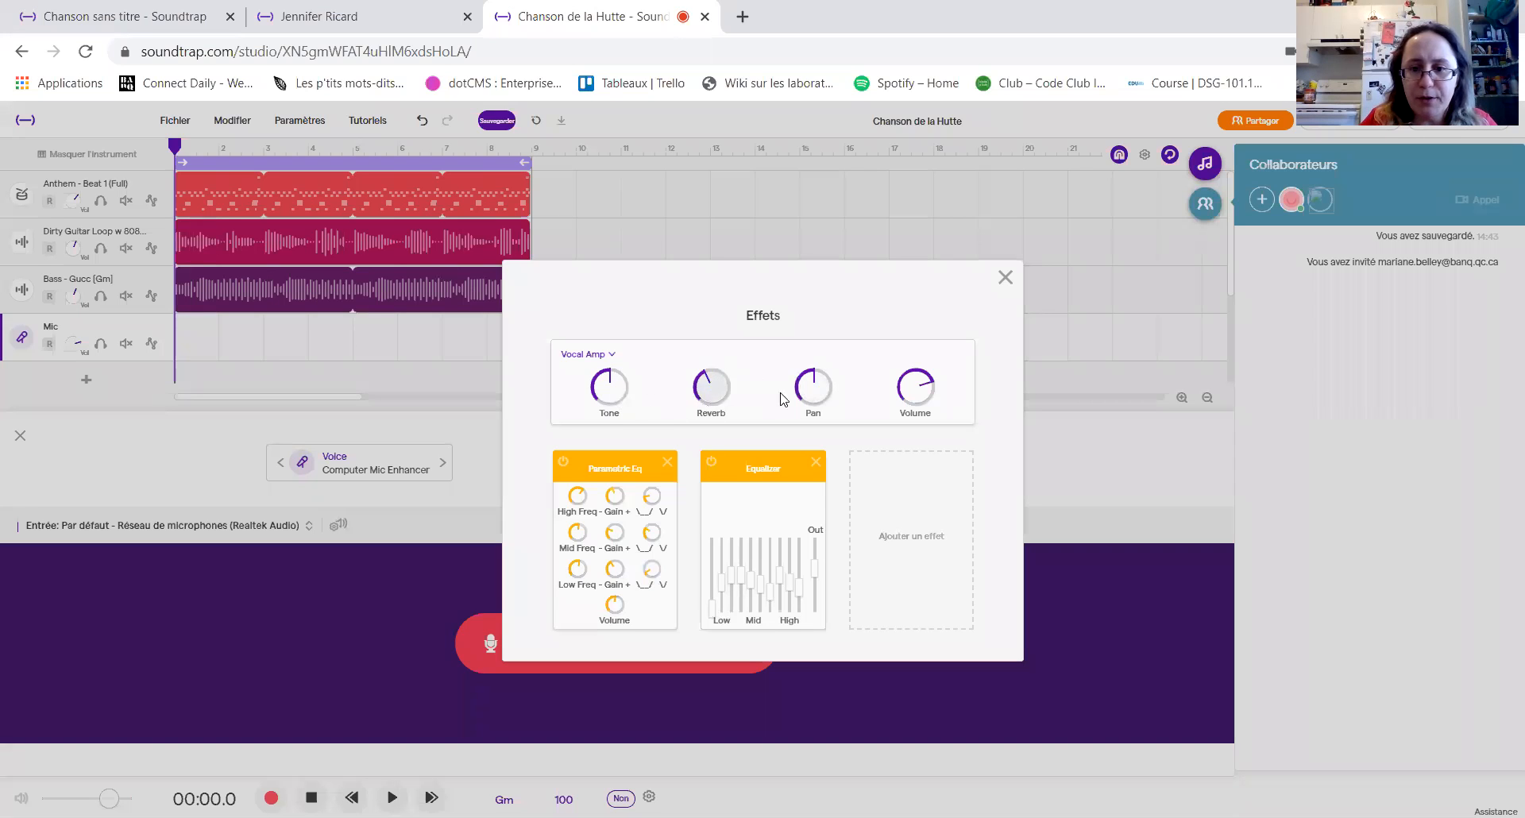
{"action": "left_click", "coordinate": [1005, 278]}
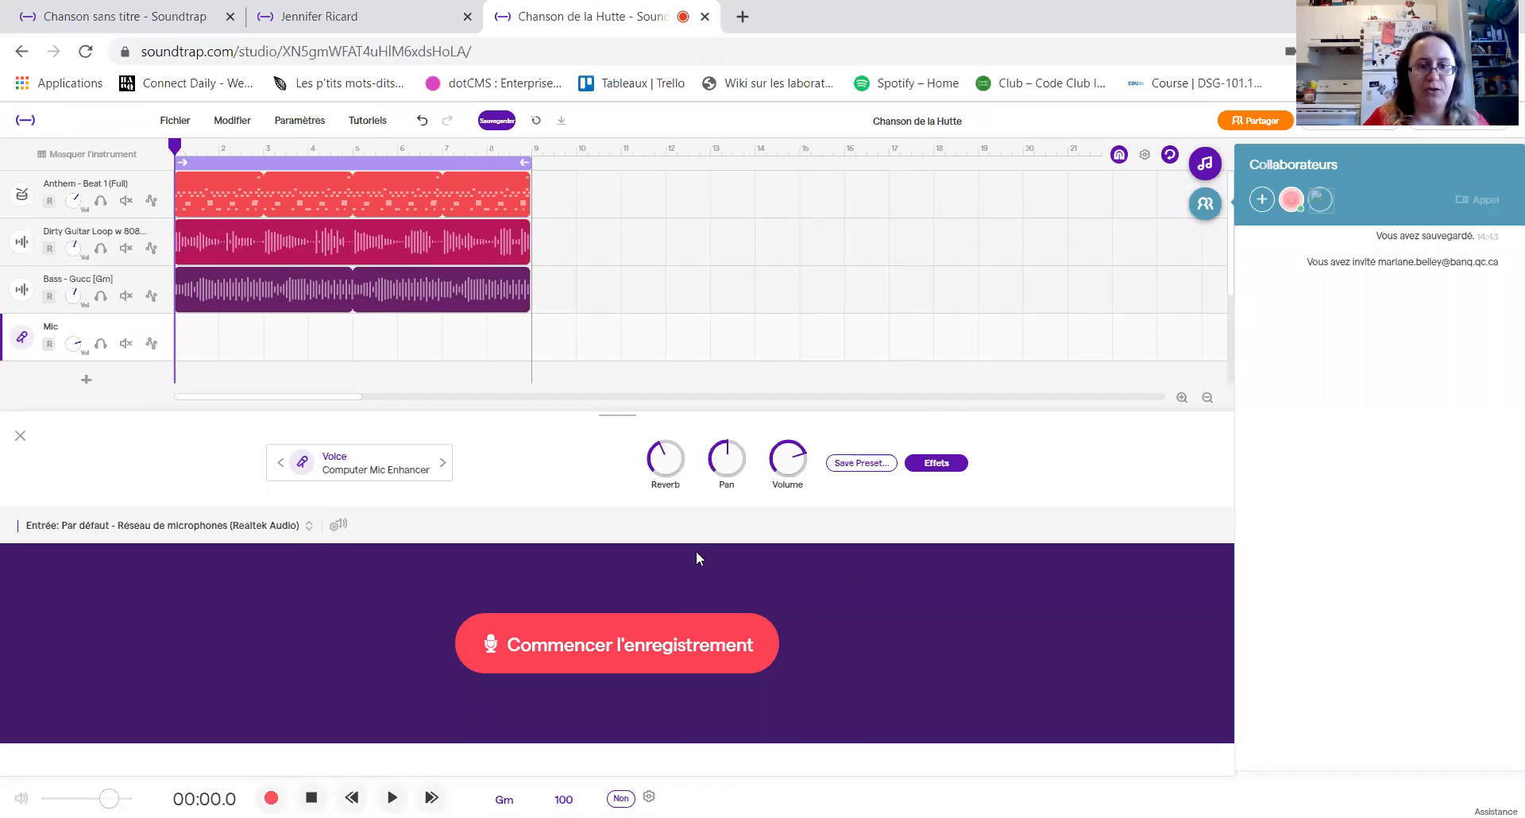
{"action": "left_click", "coordinate": [659, 652]}
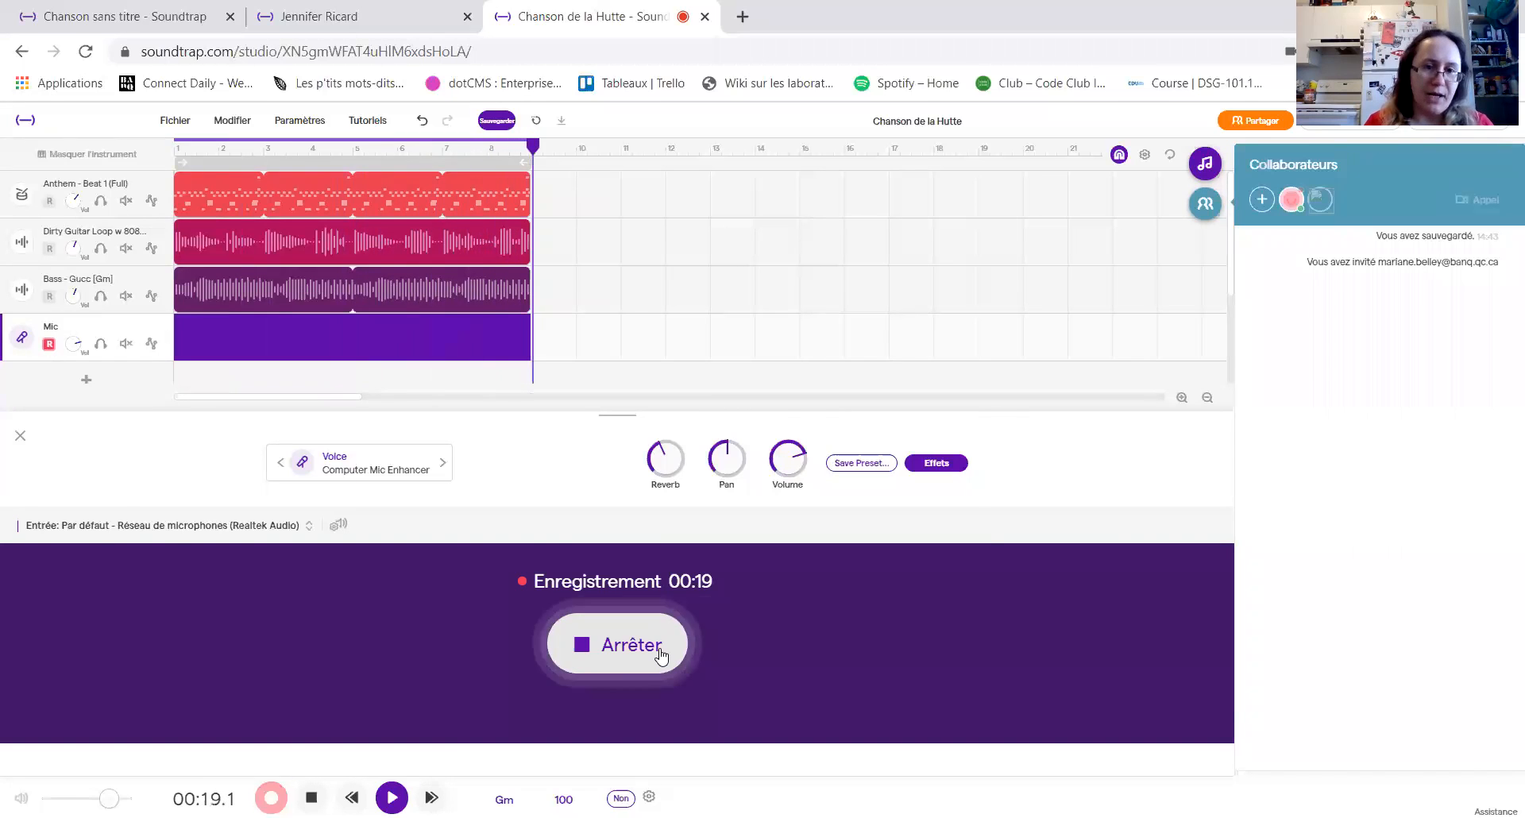
{"action": "left_click", "coordinate": [659, 651]}
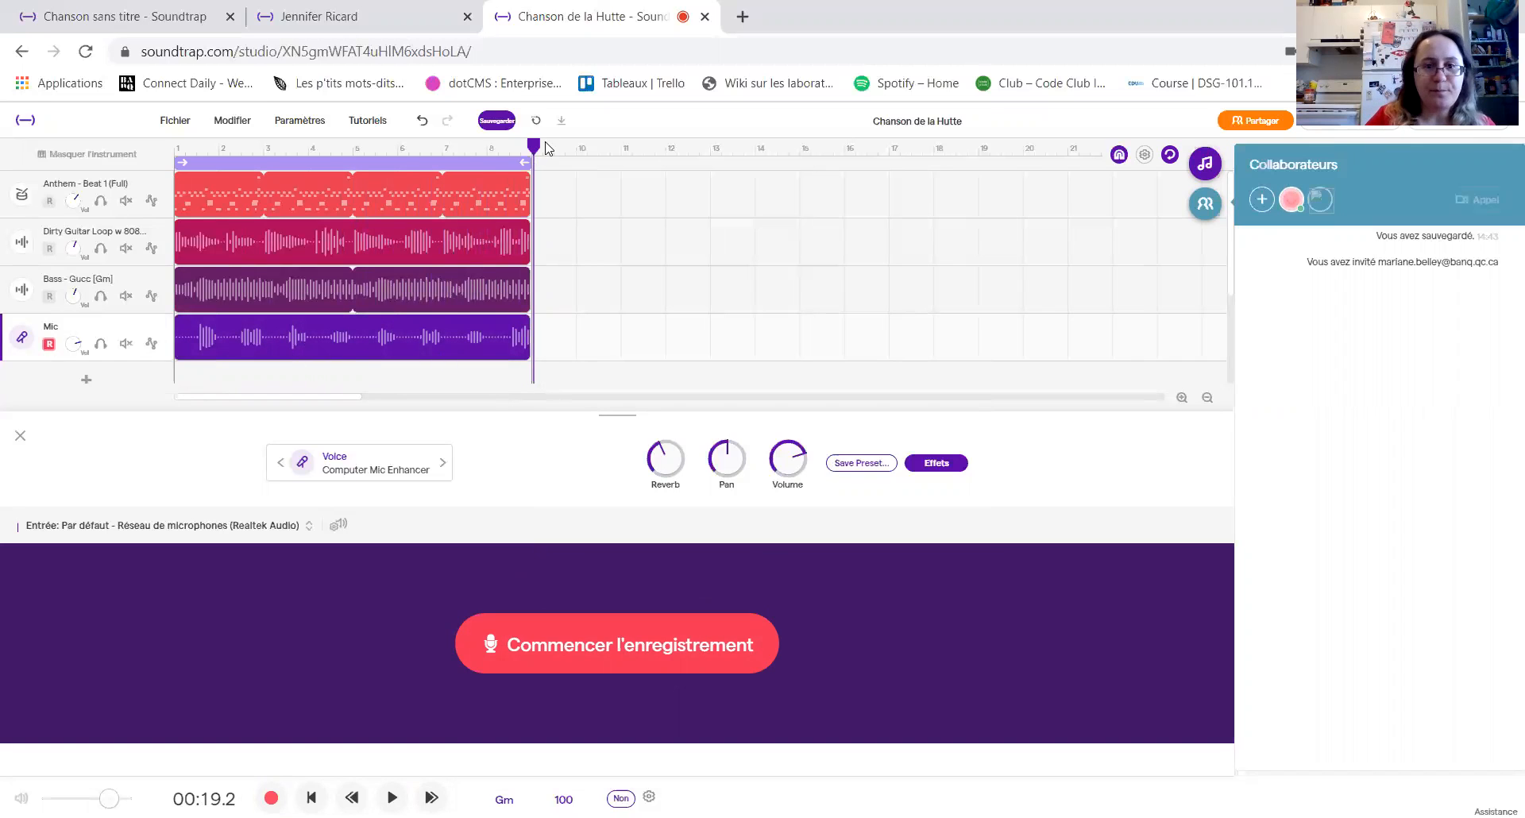
- Return to the start of the song, hide the recording controls and play back the opening with the voice take
{"action": "key", "text": "Return"}
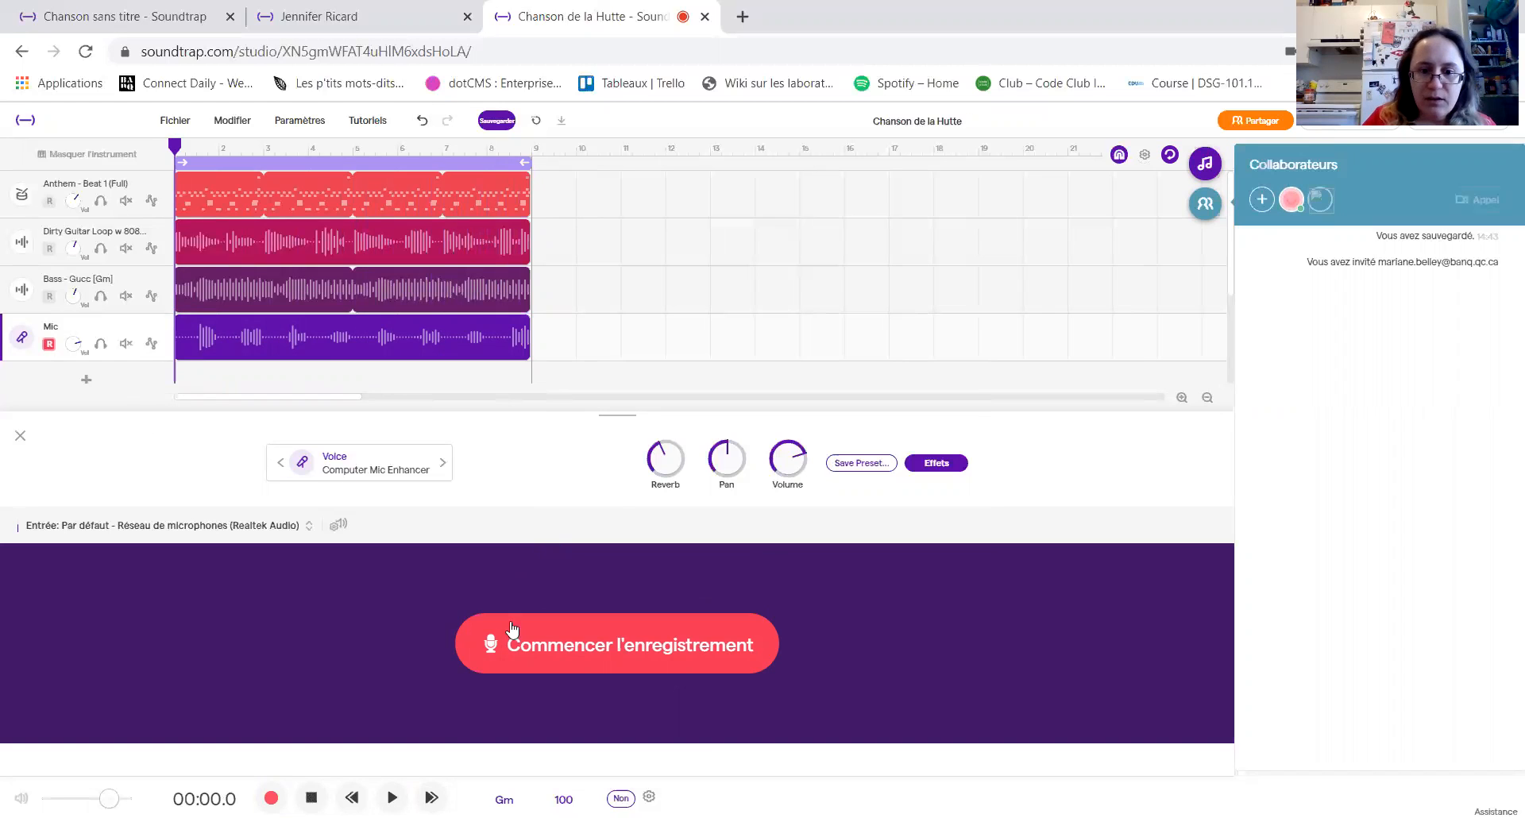
{"action": "left_click", "coordinate": [19, 435]}
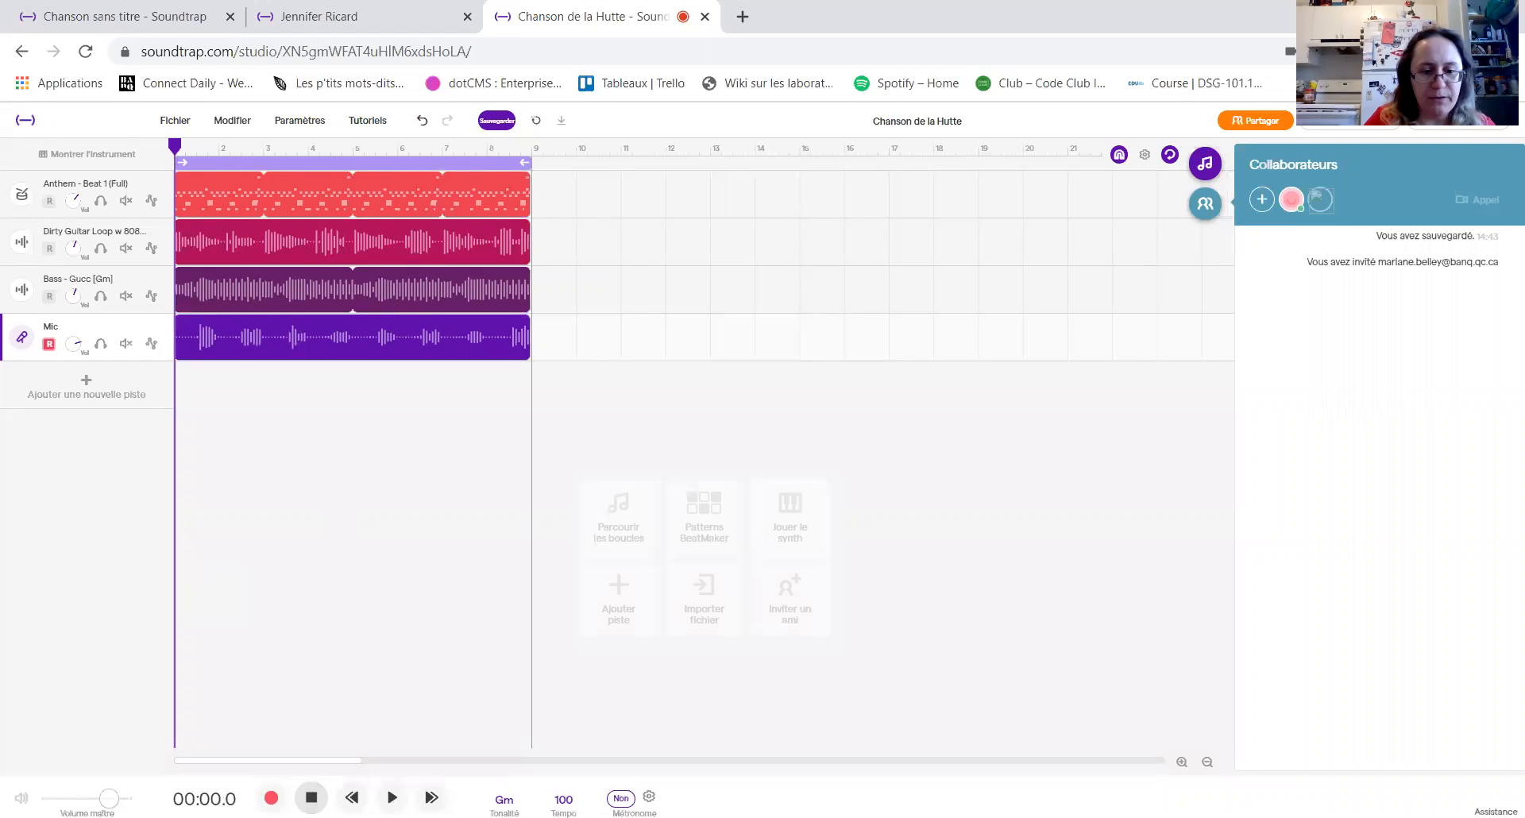
{"action": "left_click", "coordinate": [392, 797]}
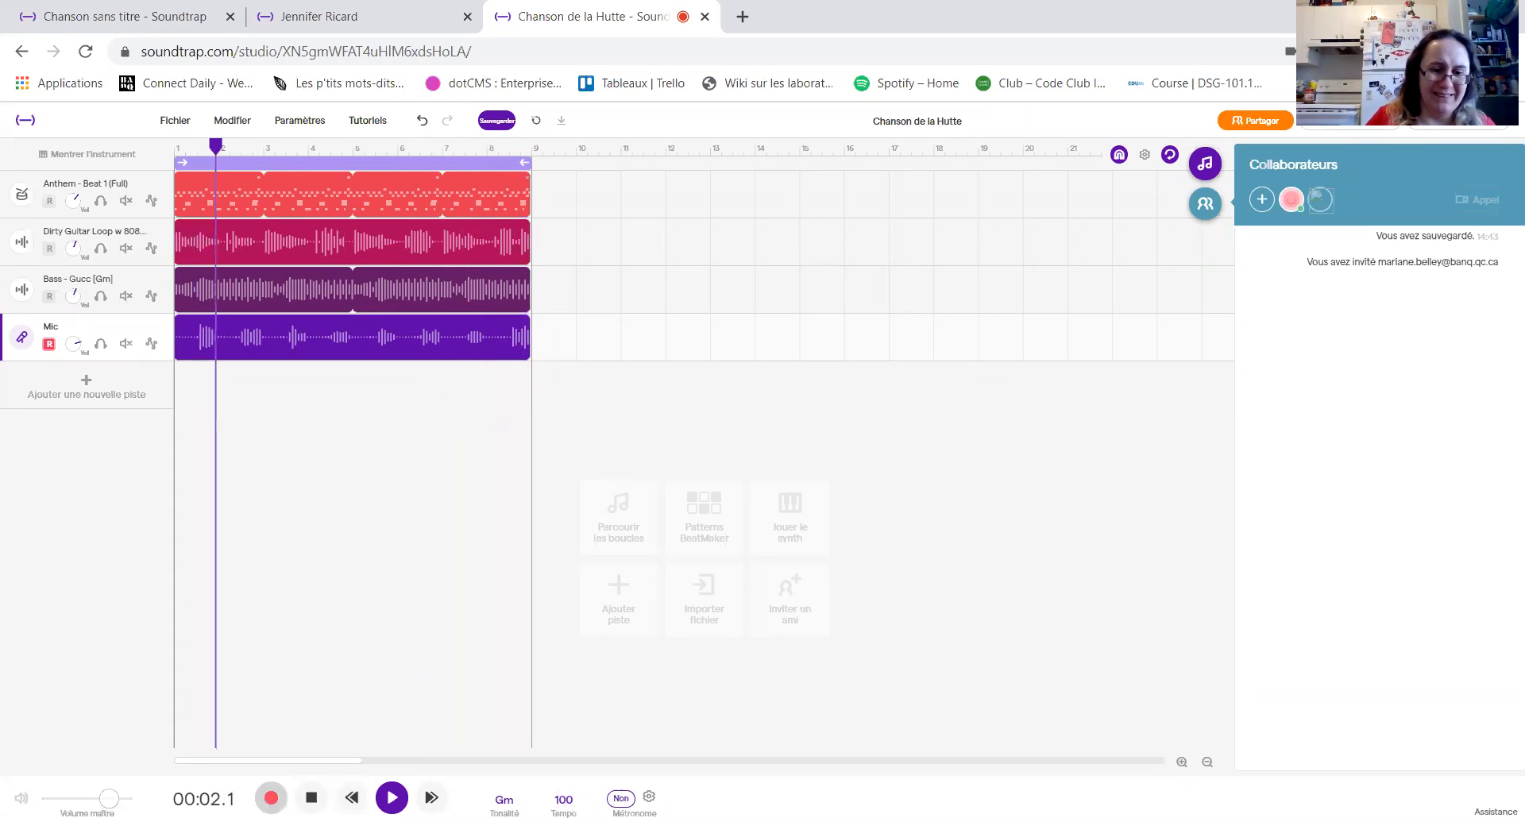
{"action": "left_click", "coordinate": [312, 797]}
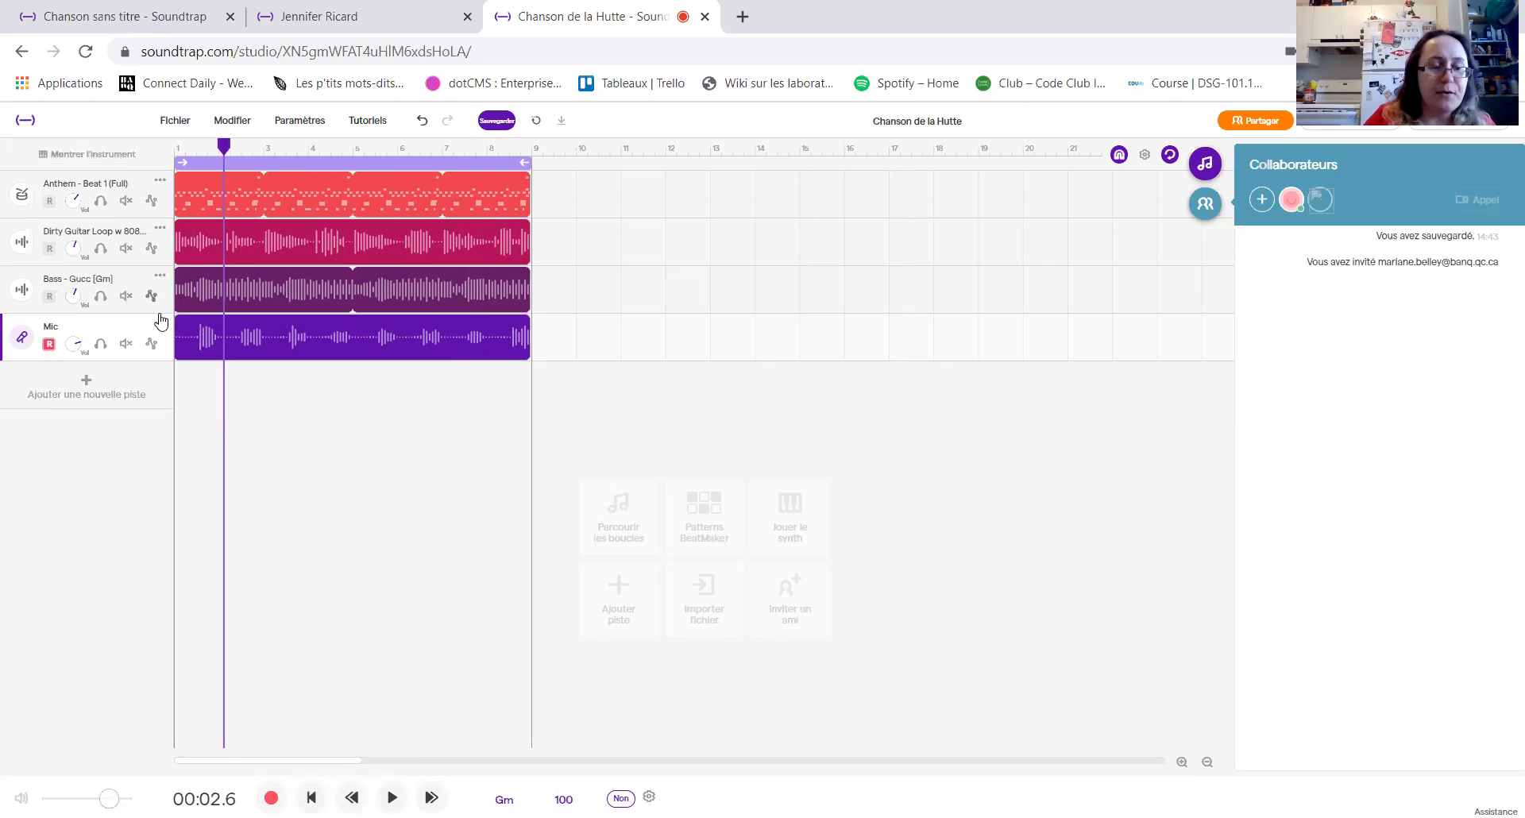
- Open the file import for the Mic track and cancel it without choosing a file
{"action": "left_click", "coordinate": [160, 324]}
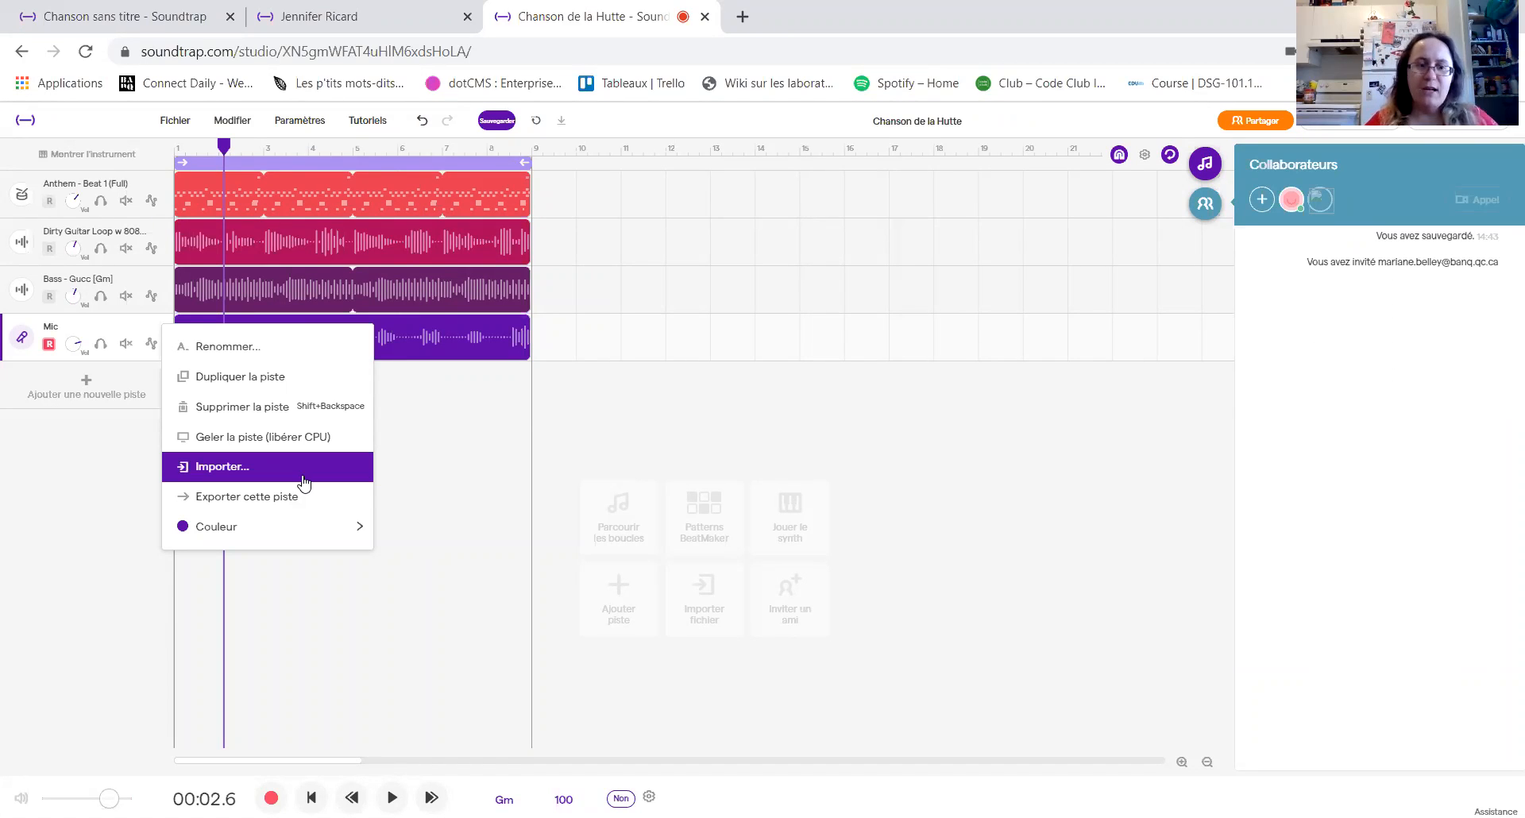
{"action": "left_click", "coordinate": [302, 480]}
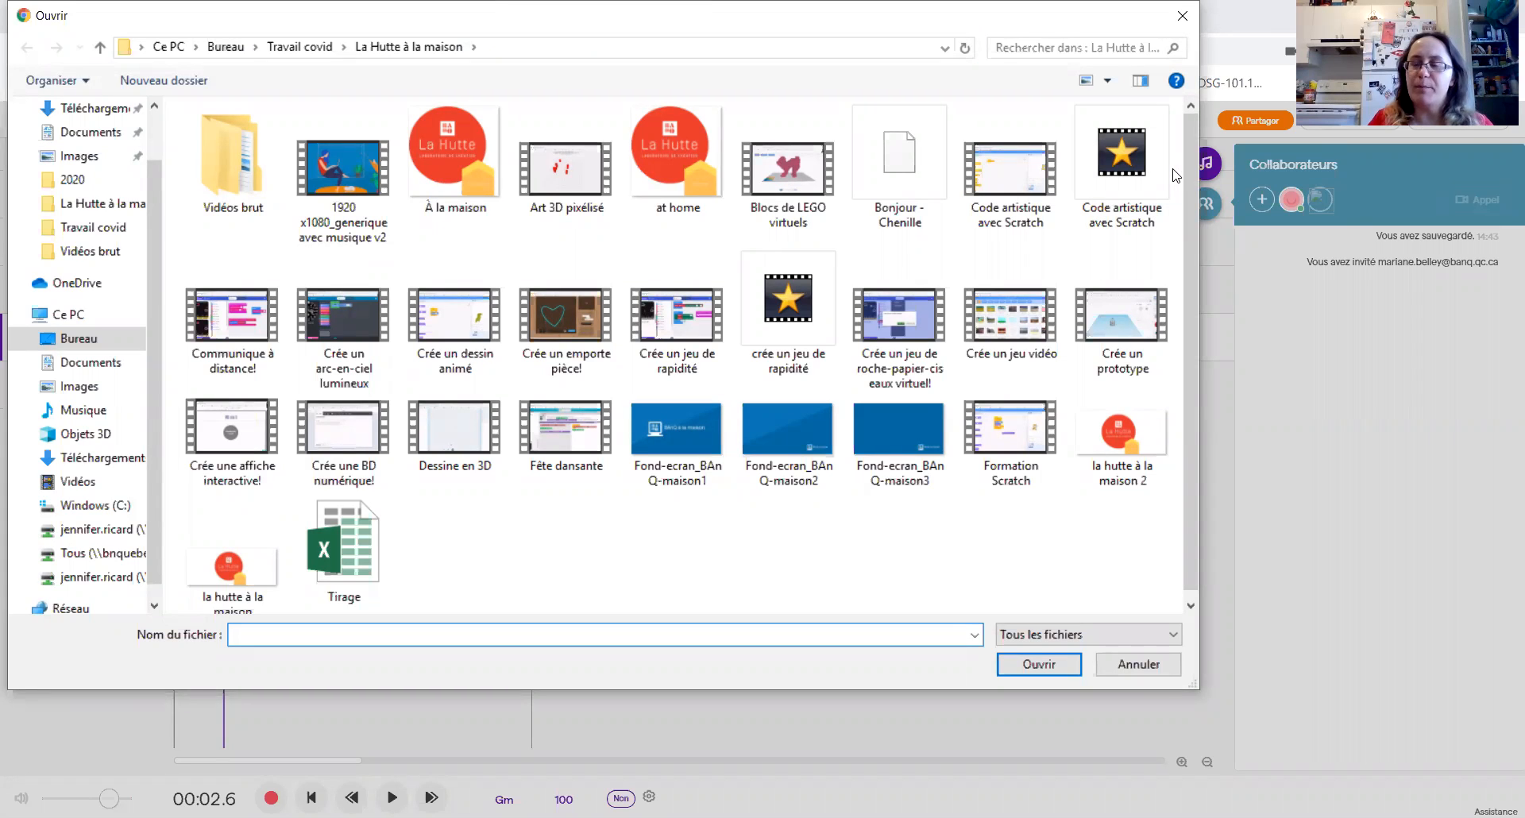
{"action": "left_click", "coordinate": [1182, 26]}
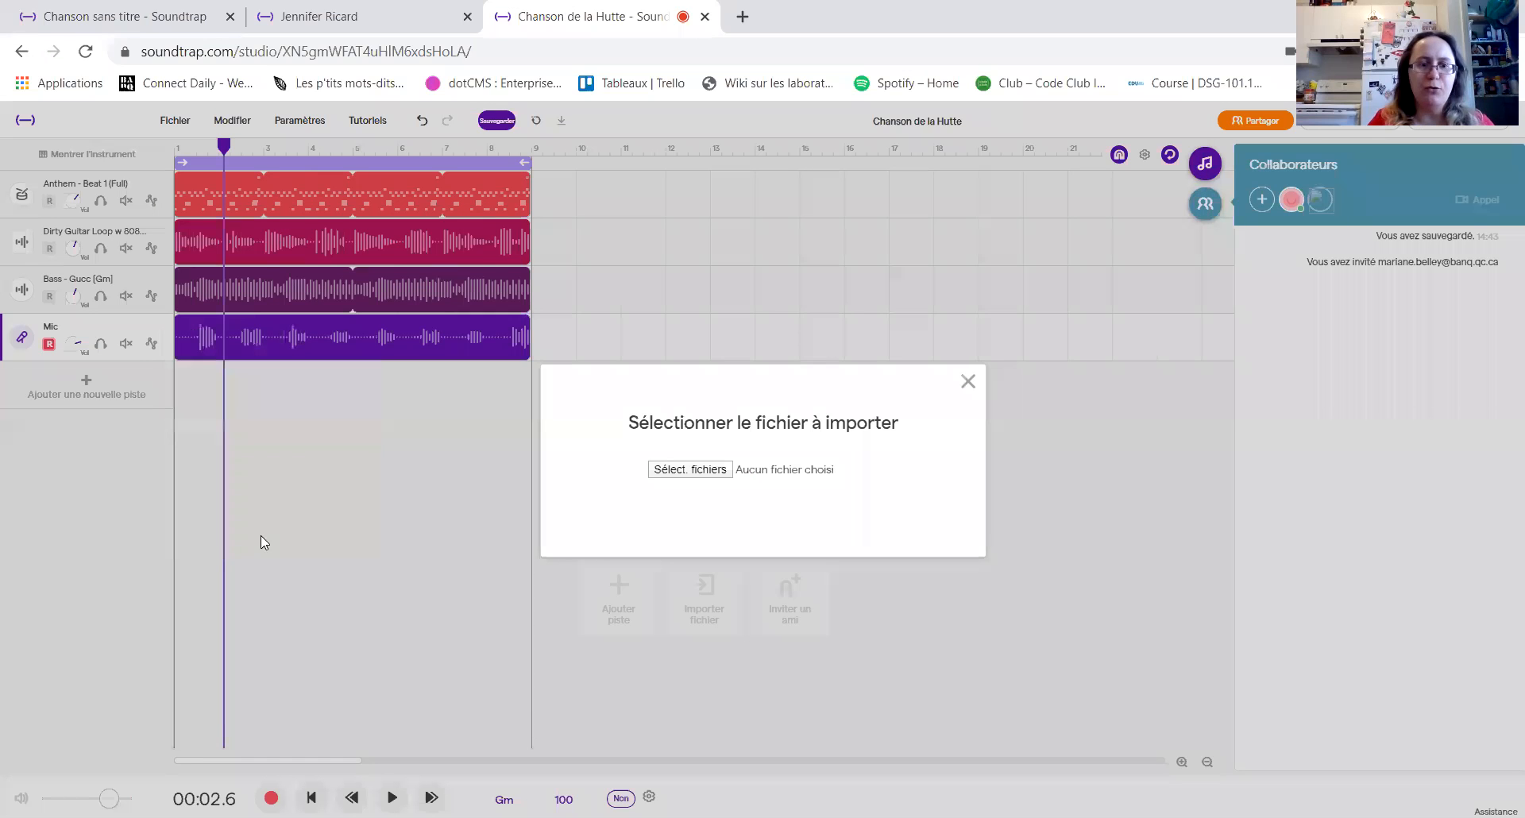
{"action": "left_click", "coordinate": [967, 381]}
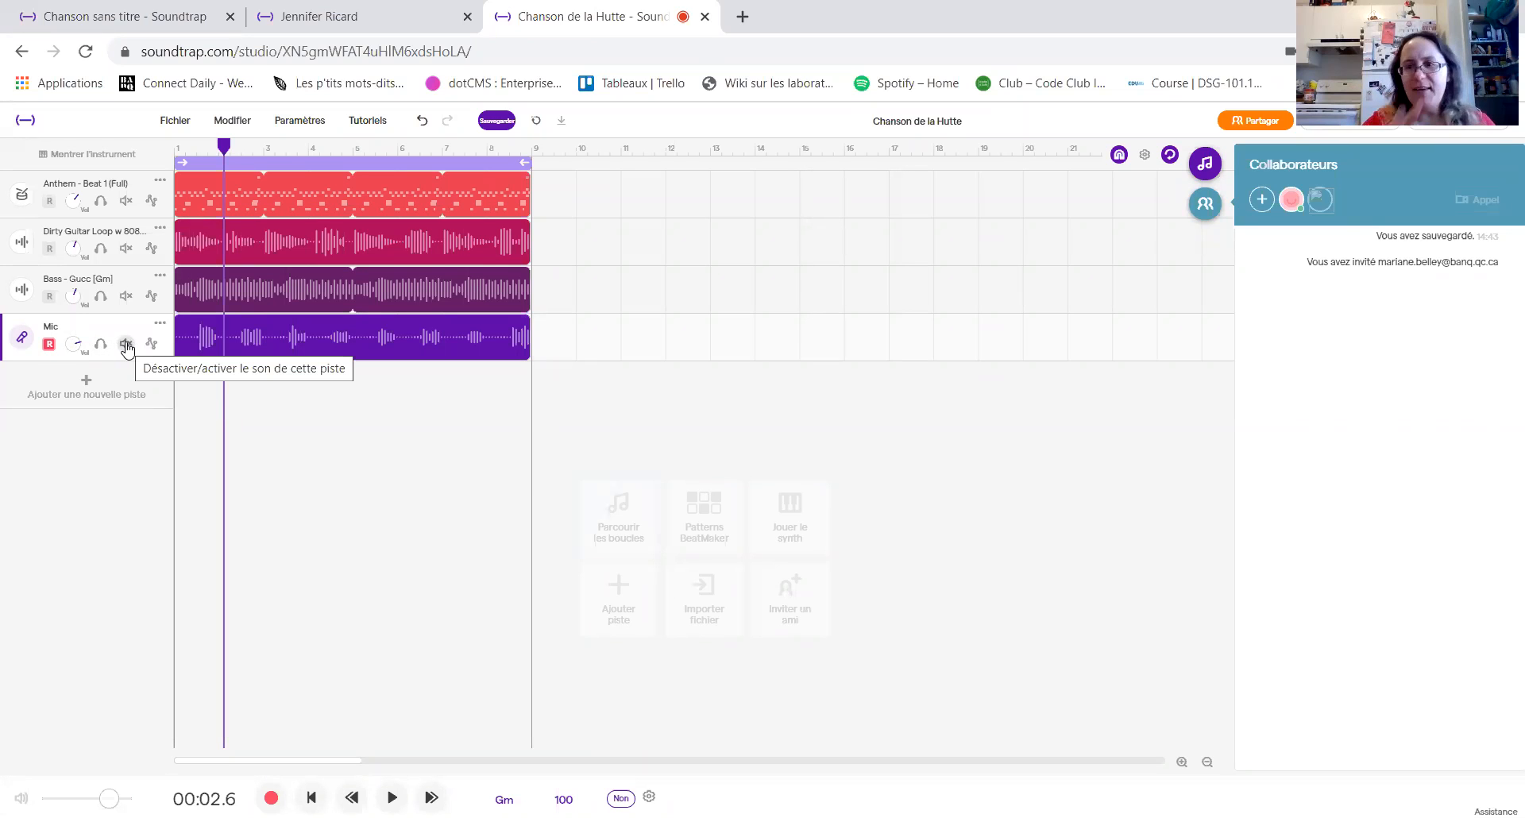
- Mute the Mic track and play the opening of the song from the start
{"action": "left_click", "coordinate": [125, 344]}
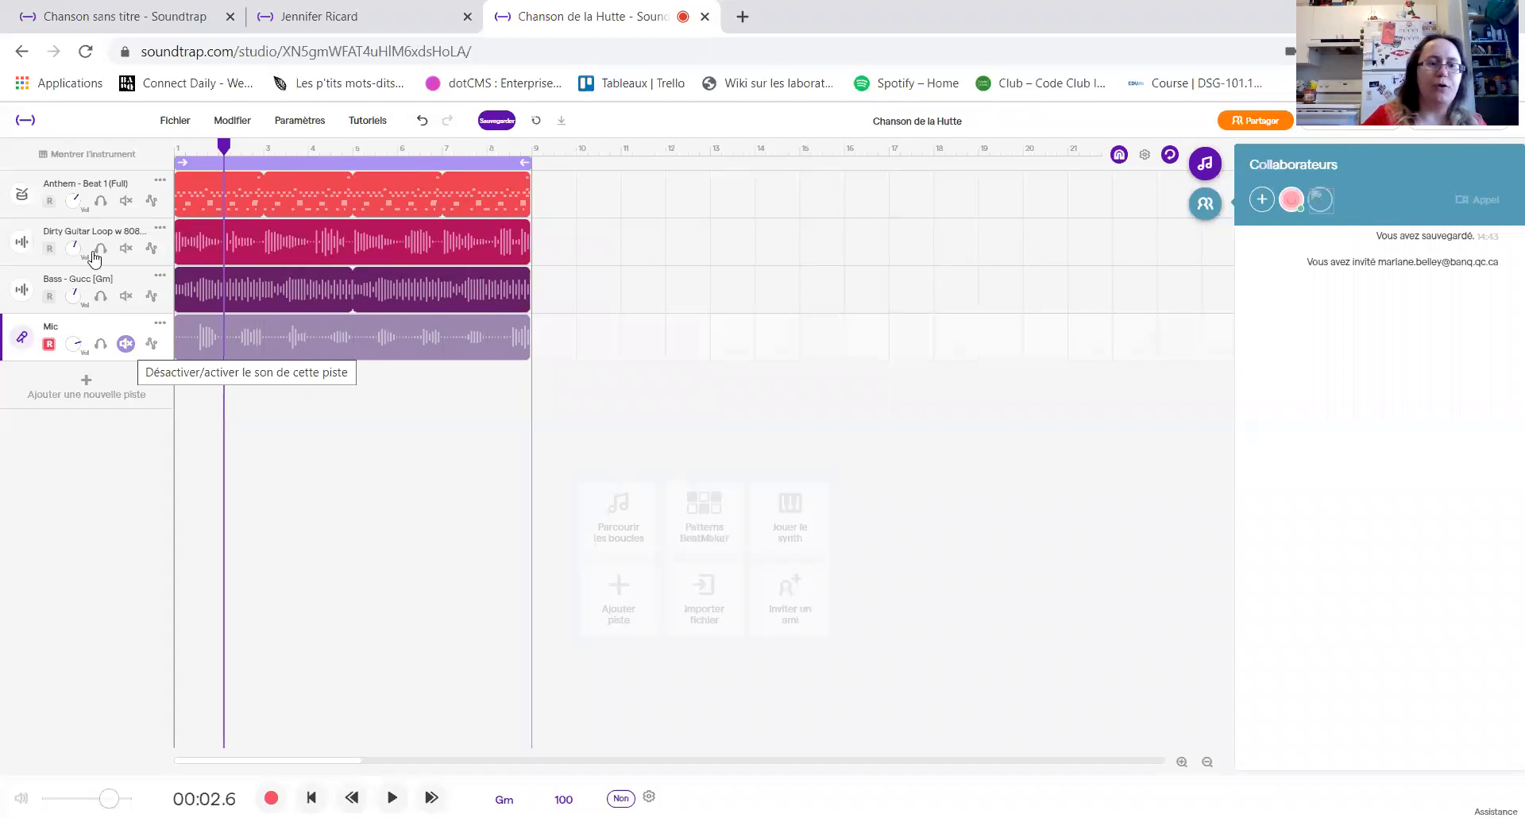
{"action": "left_click_drag", "start_coordinate": [225, 145], "coordinate": [162, 143]}
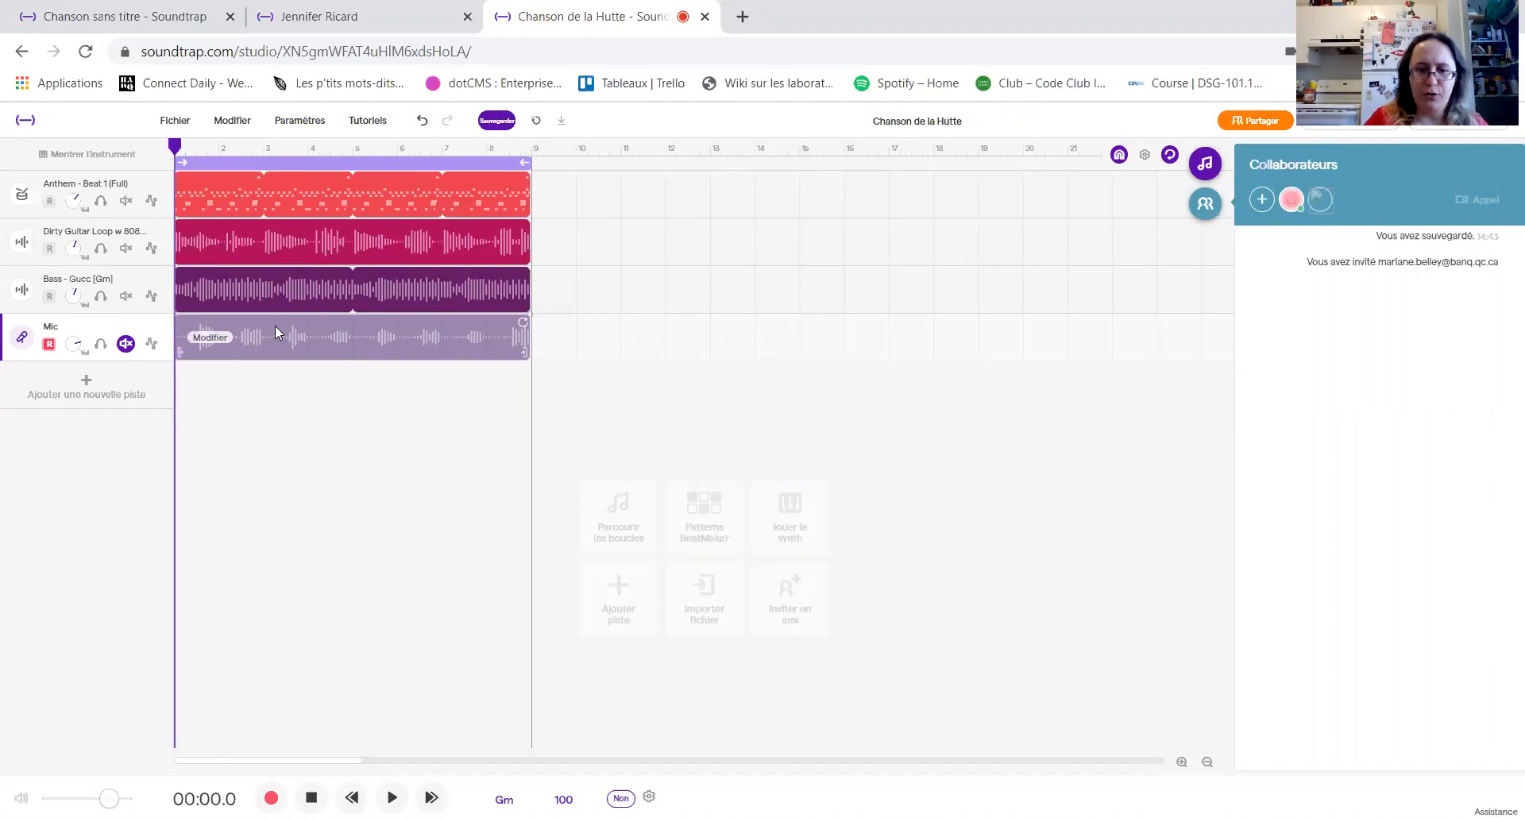
{"action": "left_click", "coordinate": [392, 797]}
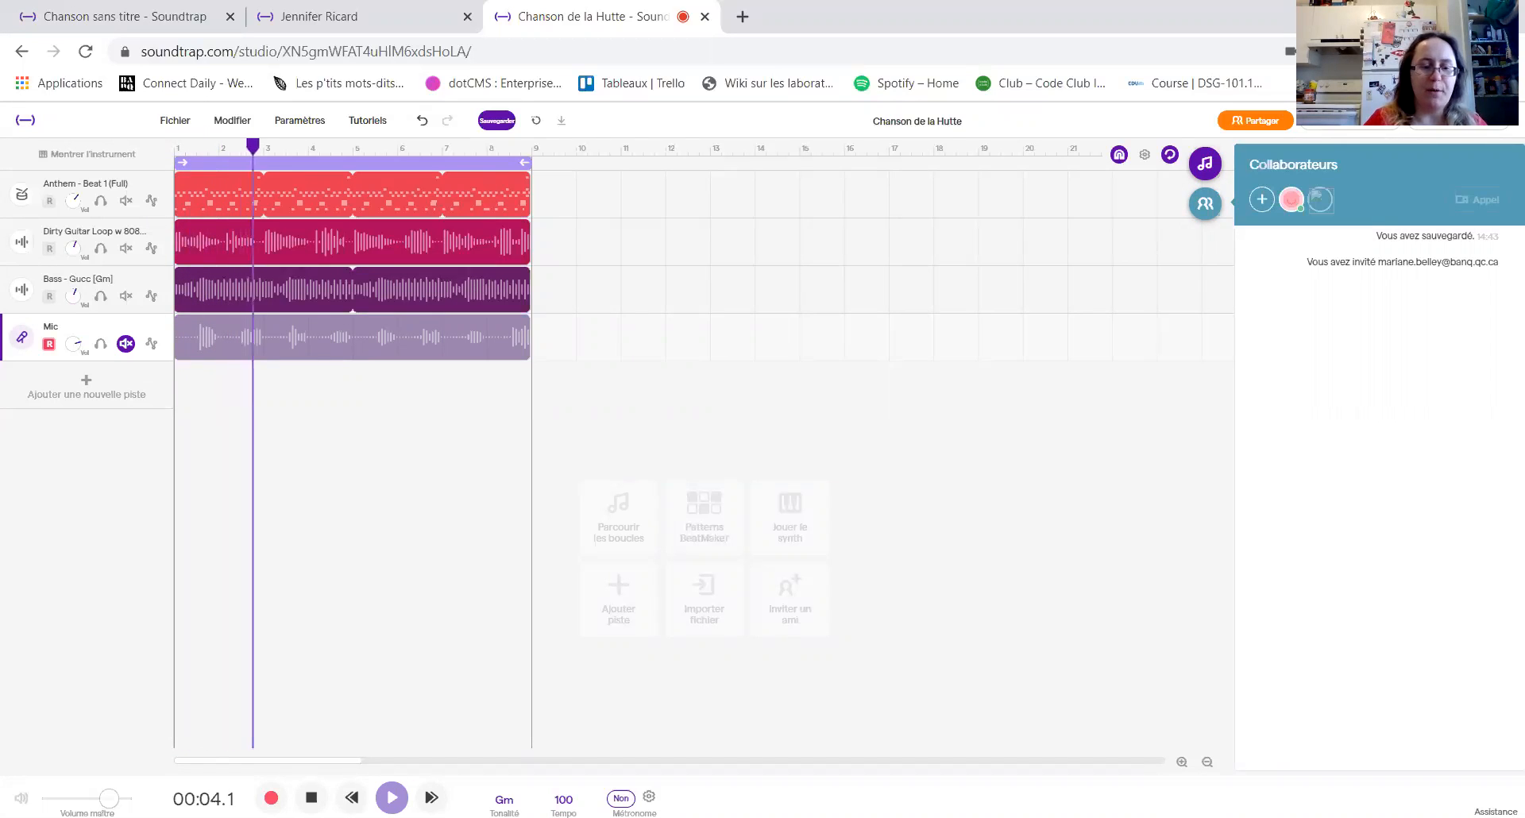
{"action": "left_click", "coordinate": [311, 798]}
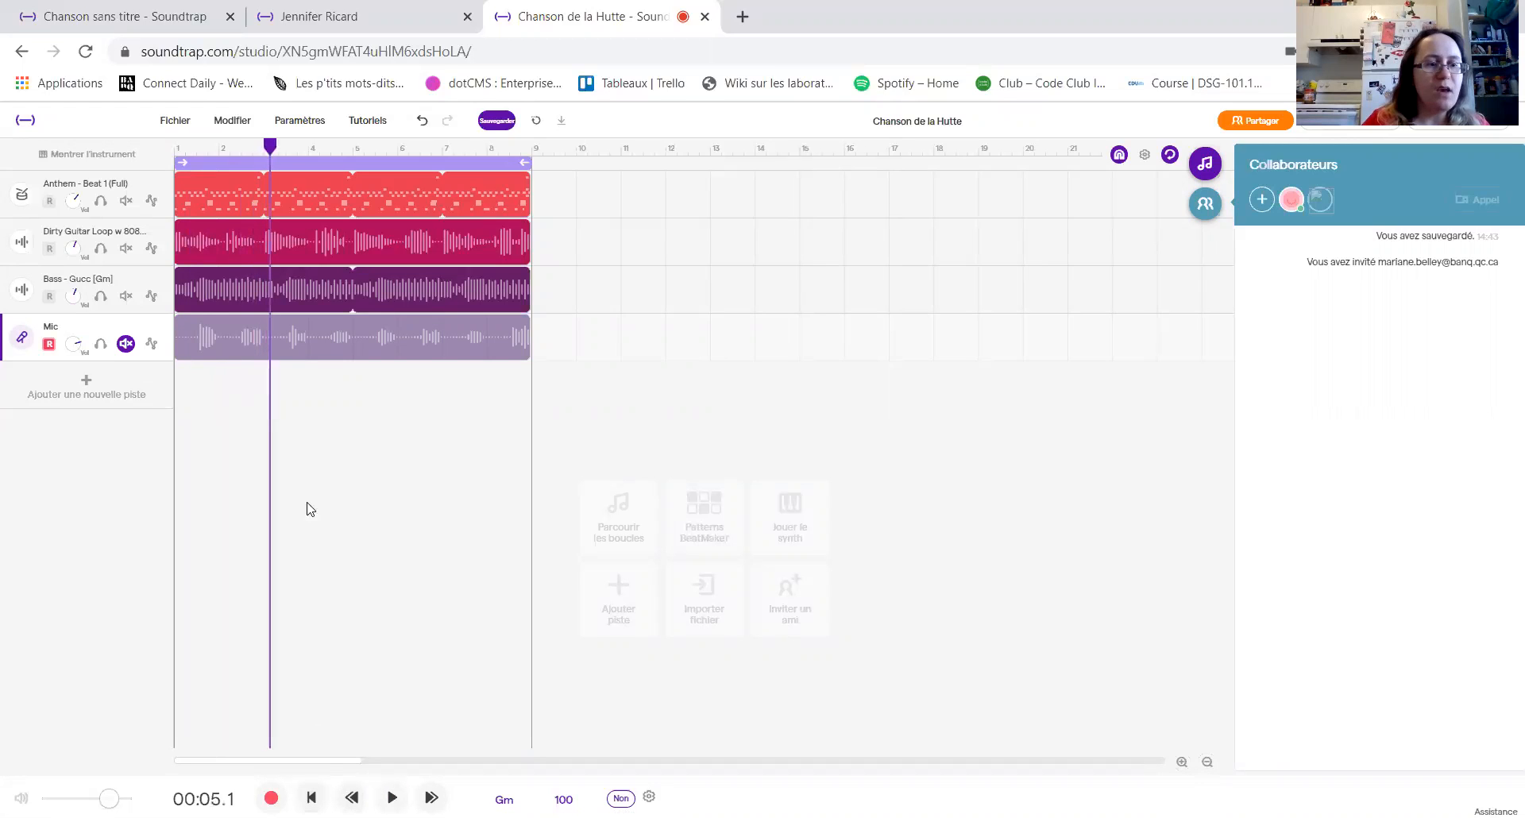
- Mute the Dirty Guitar Loop and Anthem - Beat 1 tracks too and play the bass alone from the start
{"action": "left_click", "coordinate": [125, 248]}
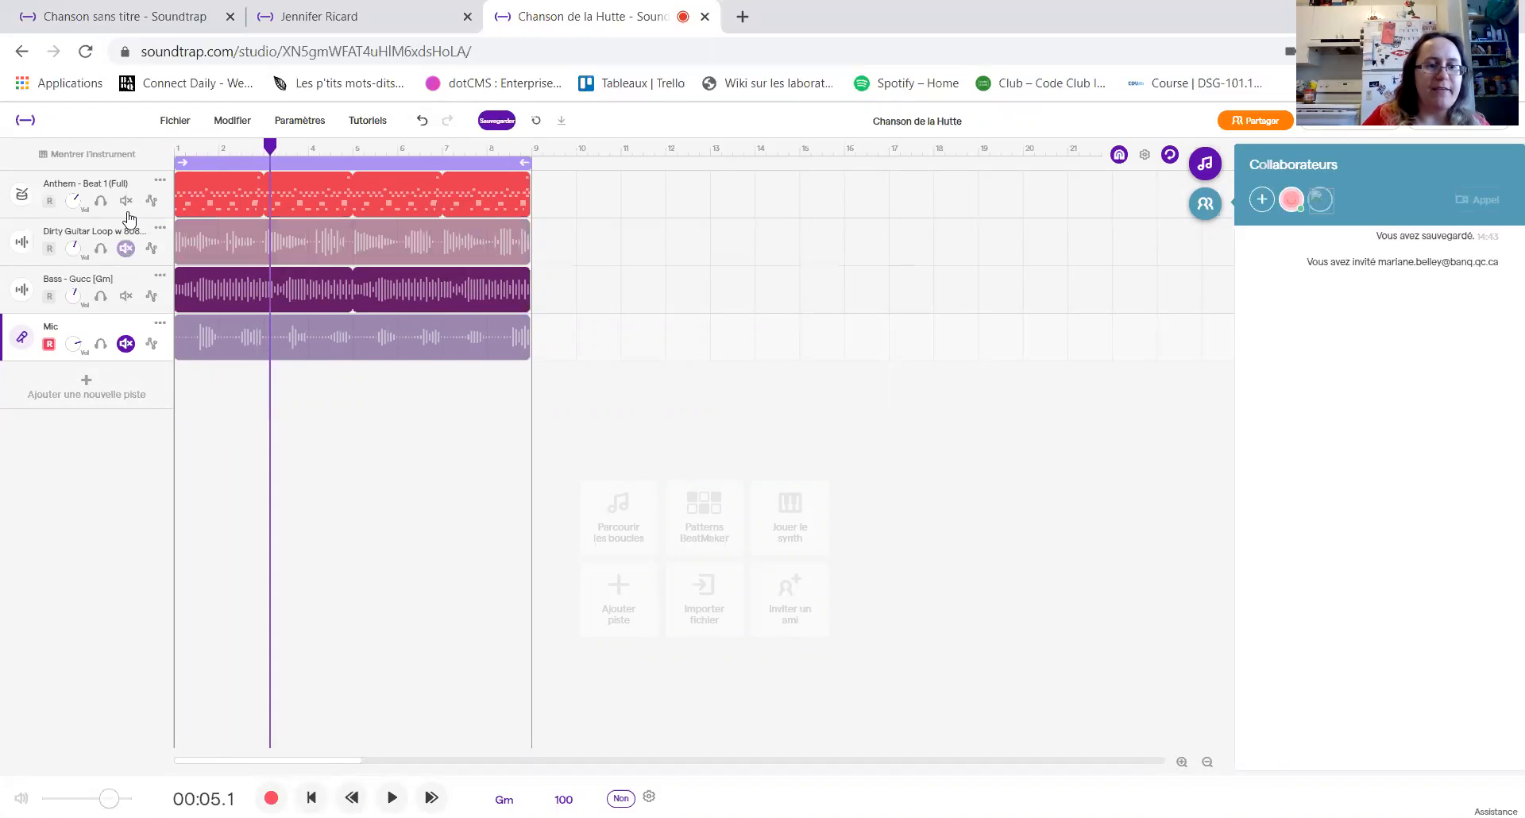
{"action": "left_click", "coordinate": [126, 200]}
{"action": "left_click_drag", "start_coordinate": [273, 155], "coordinate": [175, 150]}
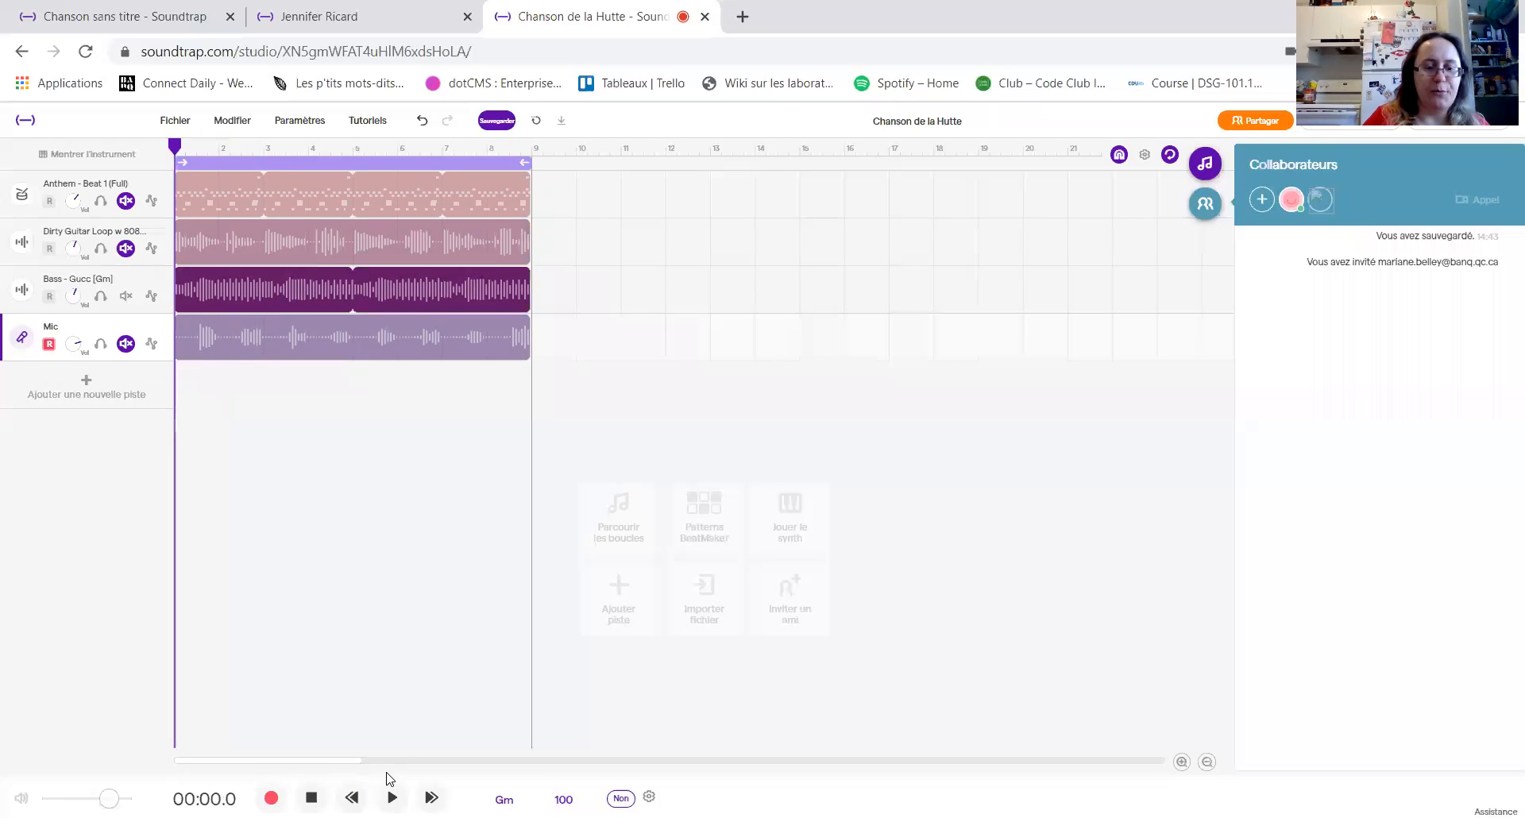
{"action": "left_click", "coordinate": [392, 797]}
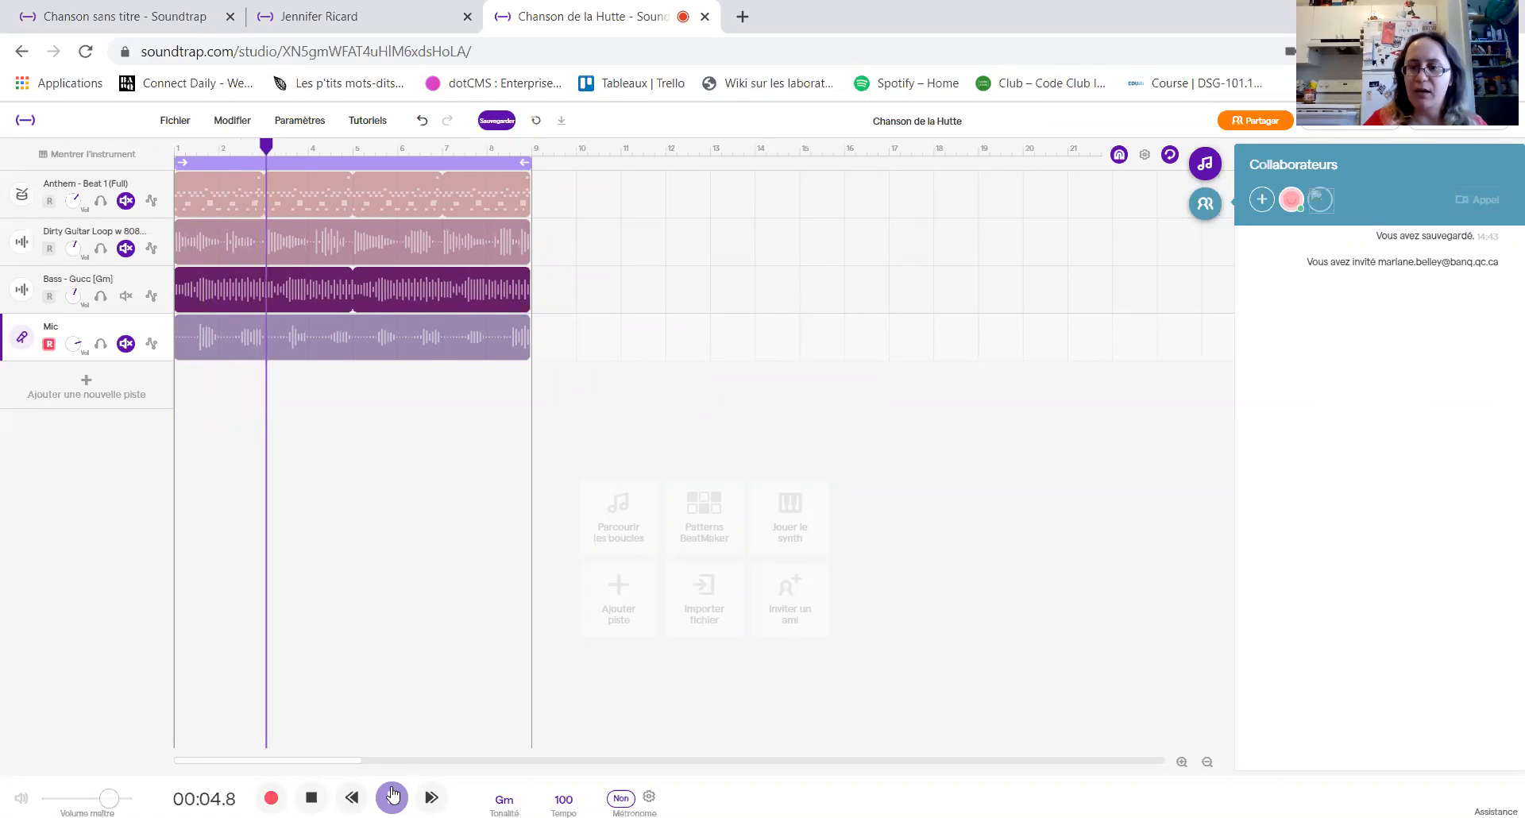
{"action": "left_click", "coordinate": [391, 794]}
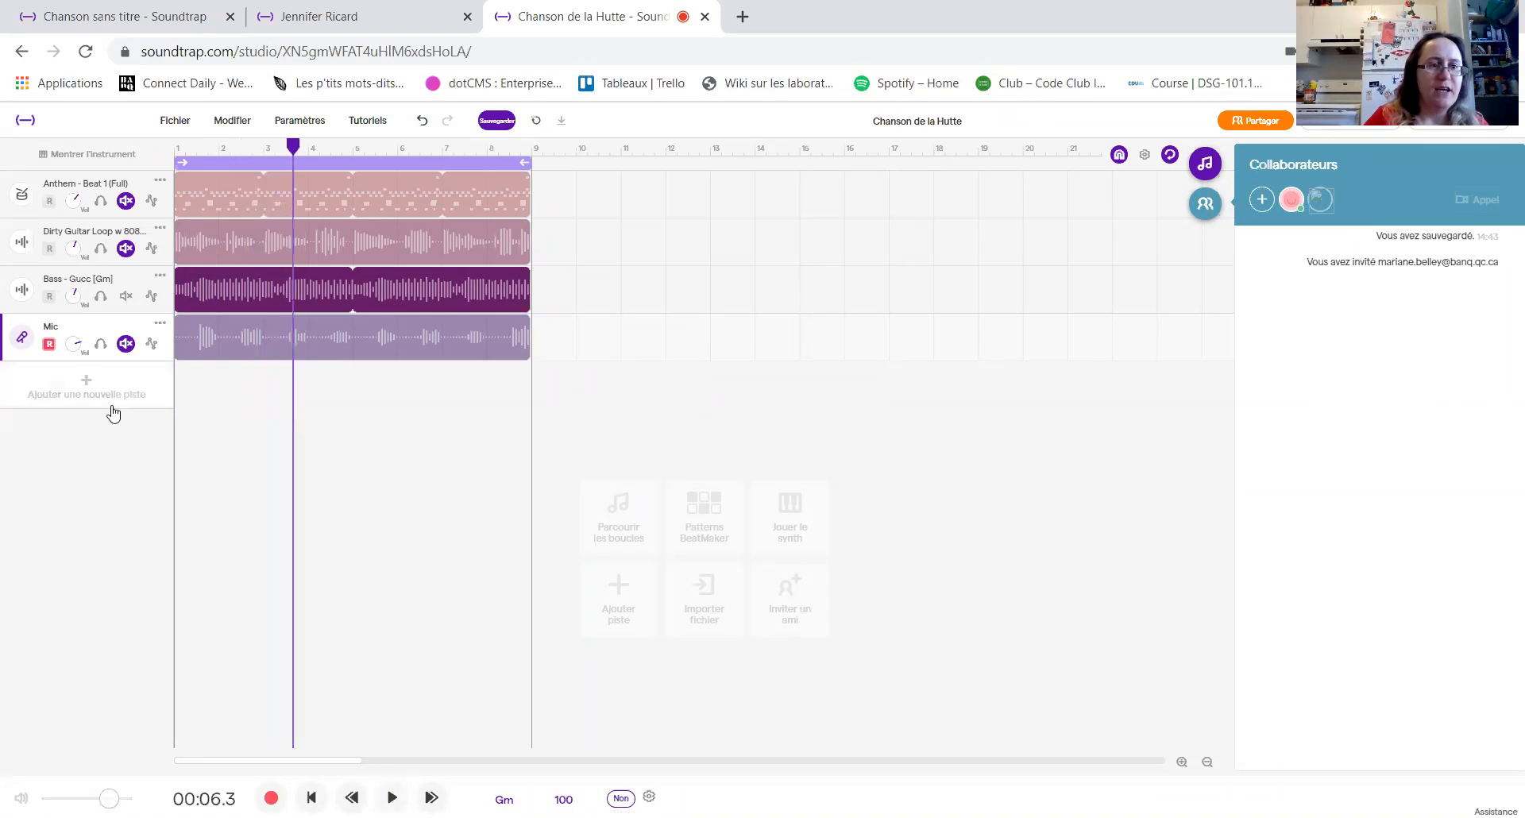
- Unmute the Anthem - Beat 1, Dirty Guitar Loop and Mic tracks
{"action": "left_click", "coordinate": [125, 200]}
{"action": "left_click", "coordinate": [125, 249]}
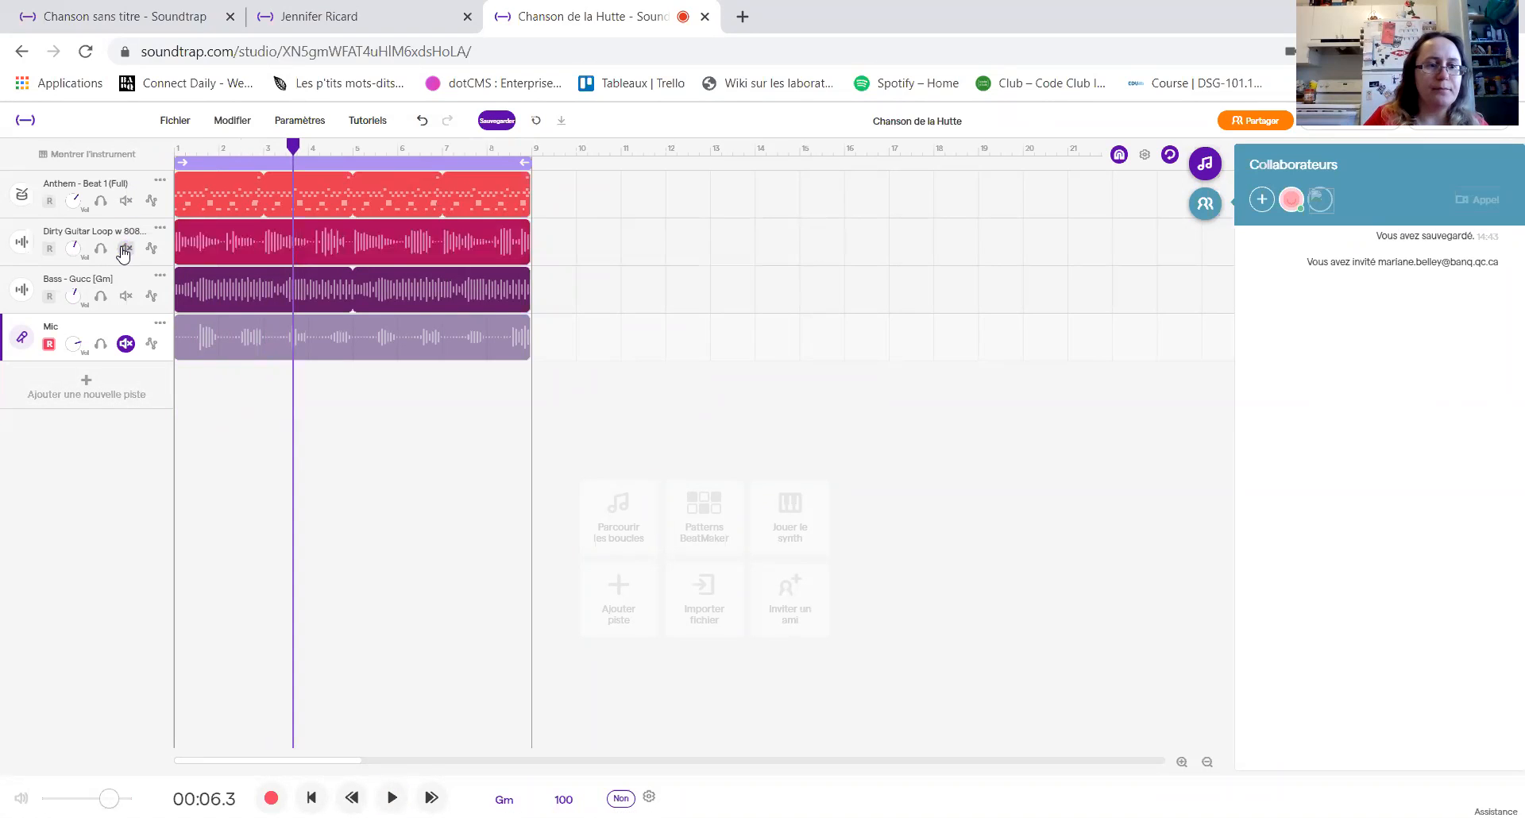
{"action": "left_click", "coordinate": [126, 343]}
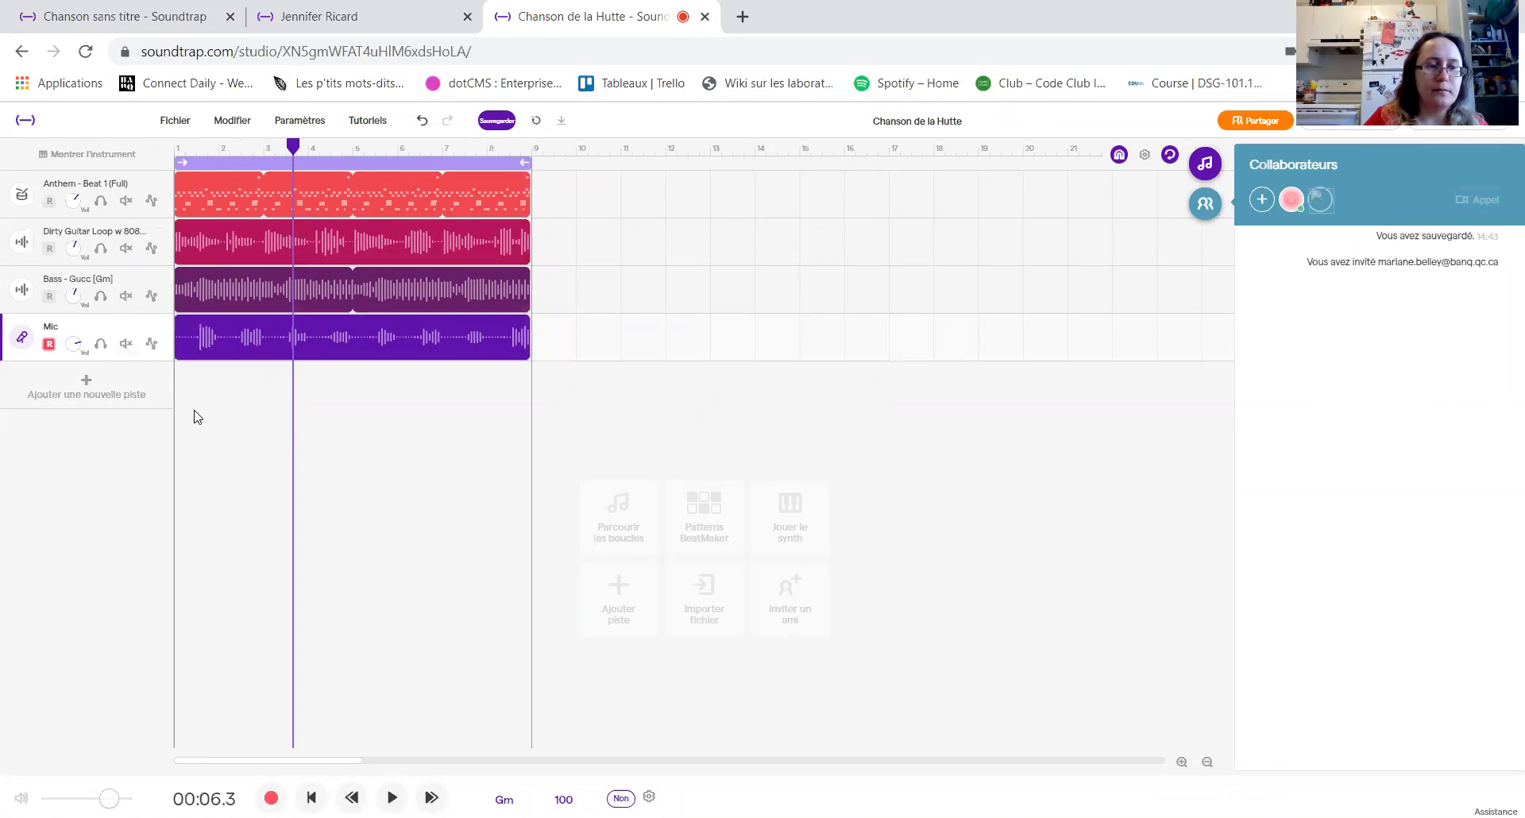
- Change the colour of the Anthem - Beat 1 track from its options to yellow-orange
{"action": "left_click", "coordinate": [161, 181]}
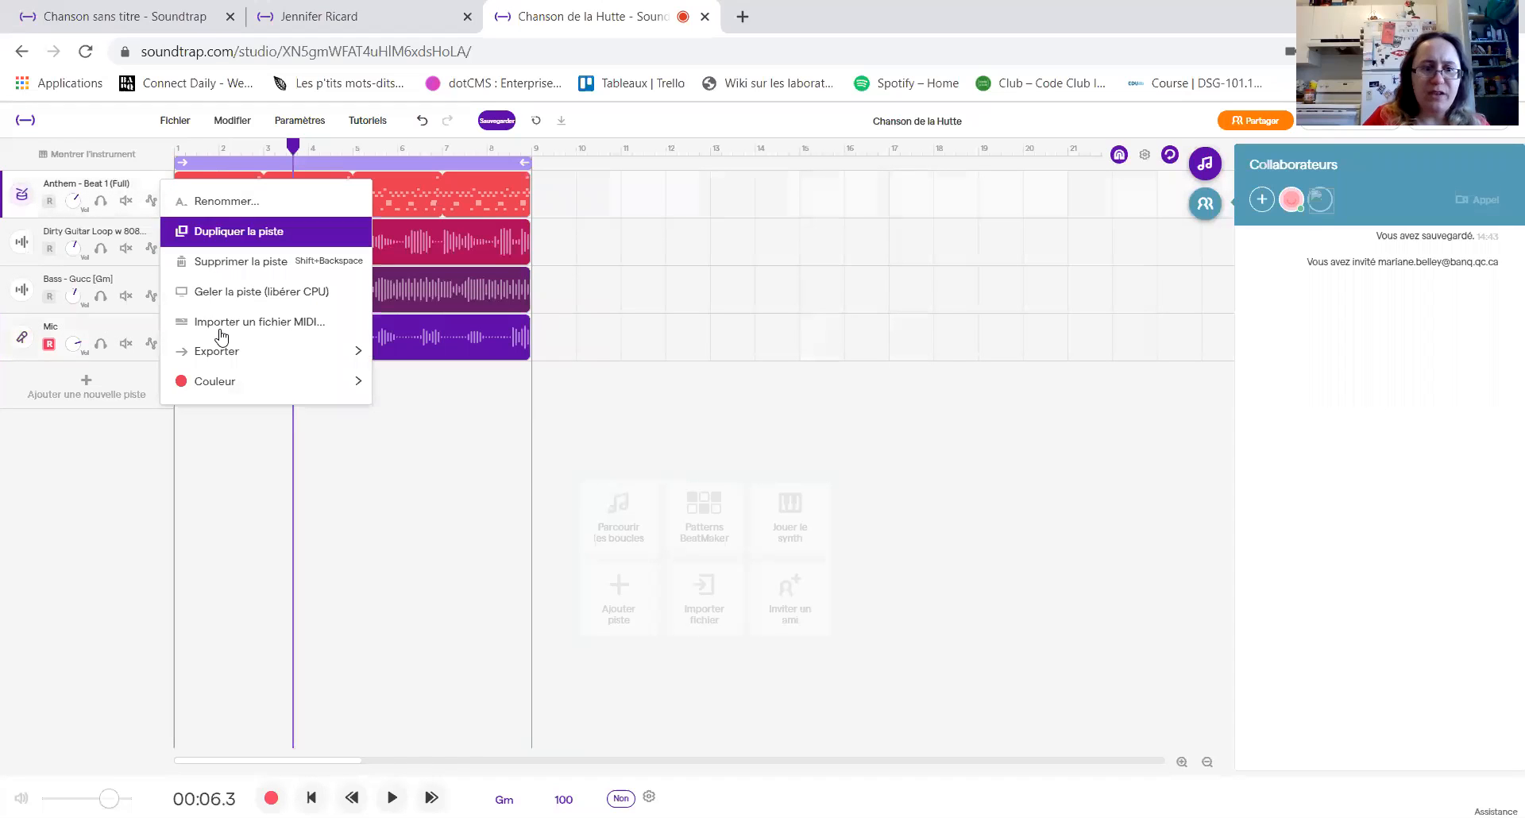
{"action": "mouse_move", "coordinate": [264, 389]}
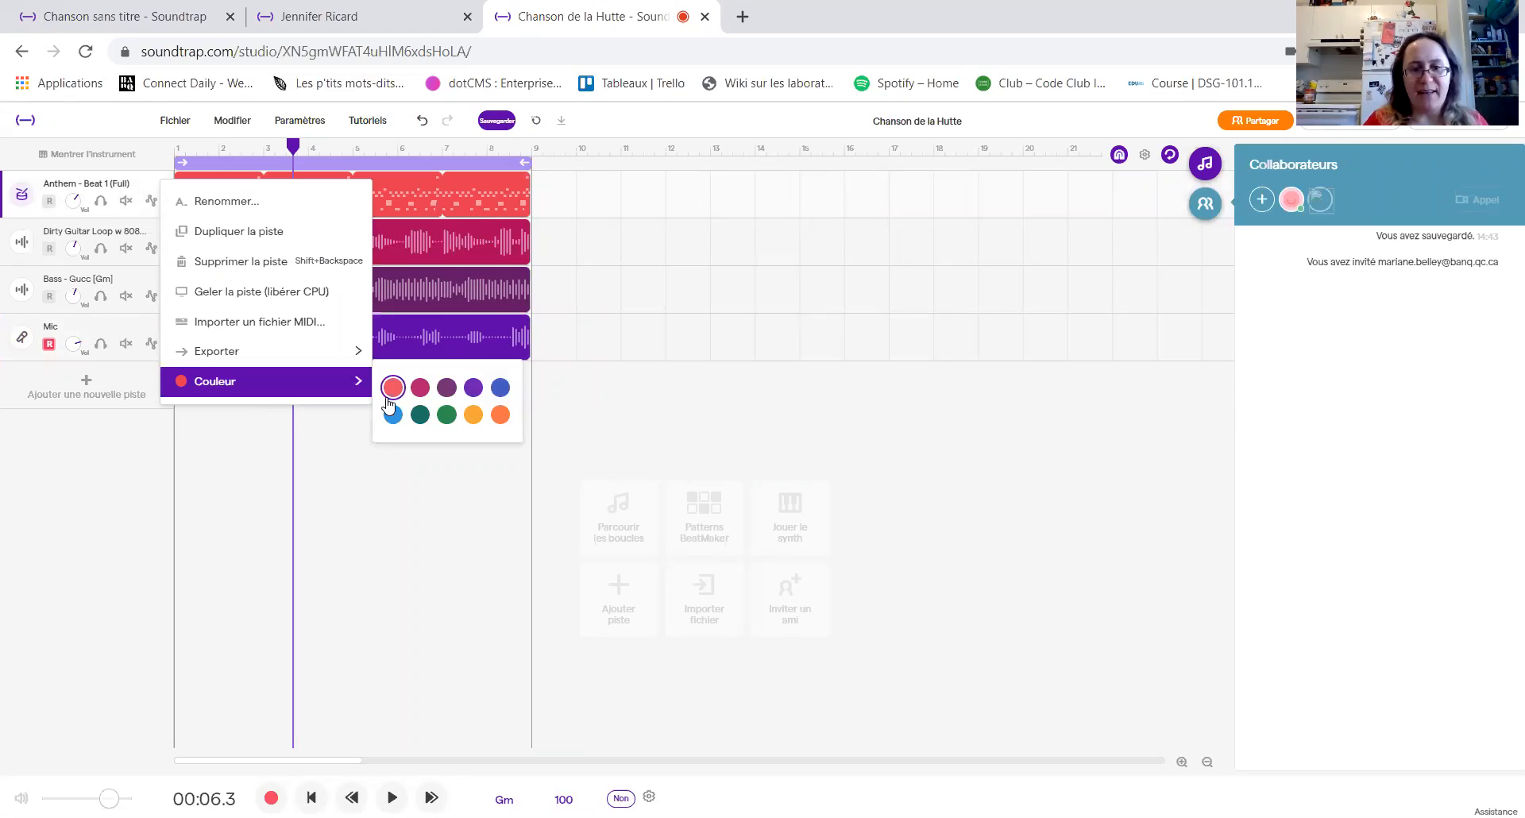
{"action": "left_click", "coordinate": [474, 416]}
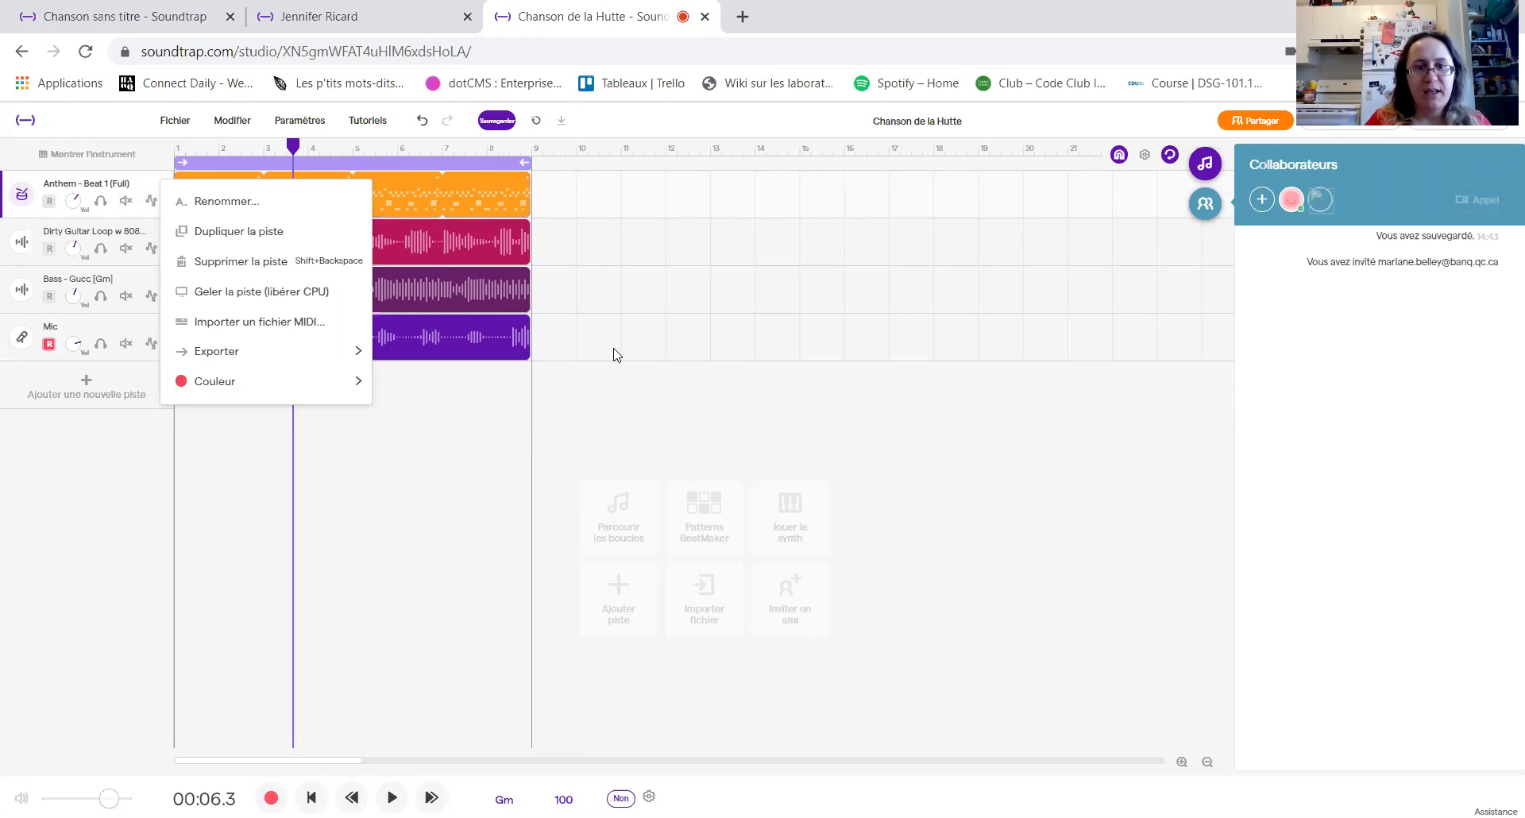
{"action": "left_click", "coordinate": [629, 416]}
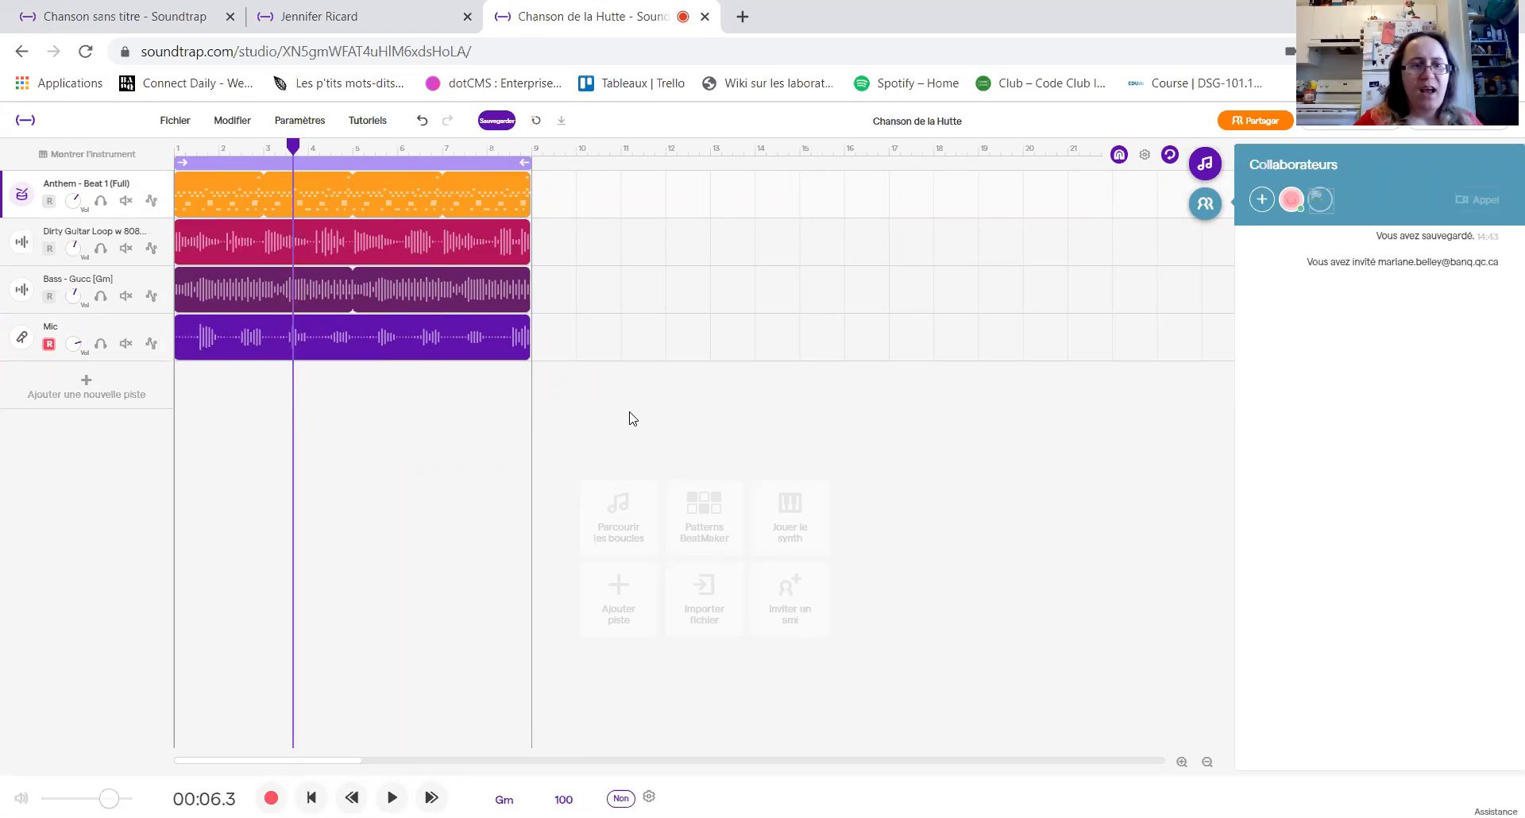
- Move the playhead to the end of the existing clips at bar 9 and save the project
{"action": "left_click_drag", "start_coordinate": [365, 151], "coordinate": [529, 162]}
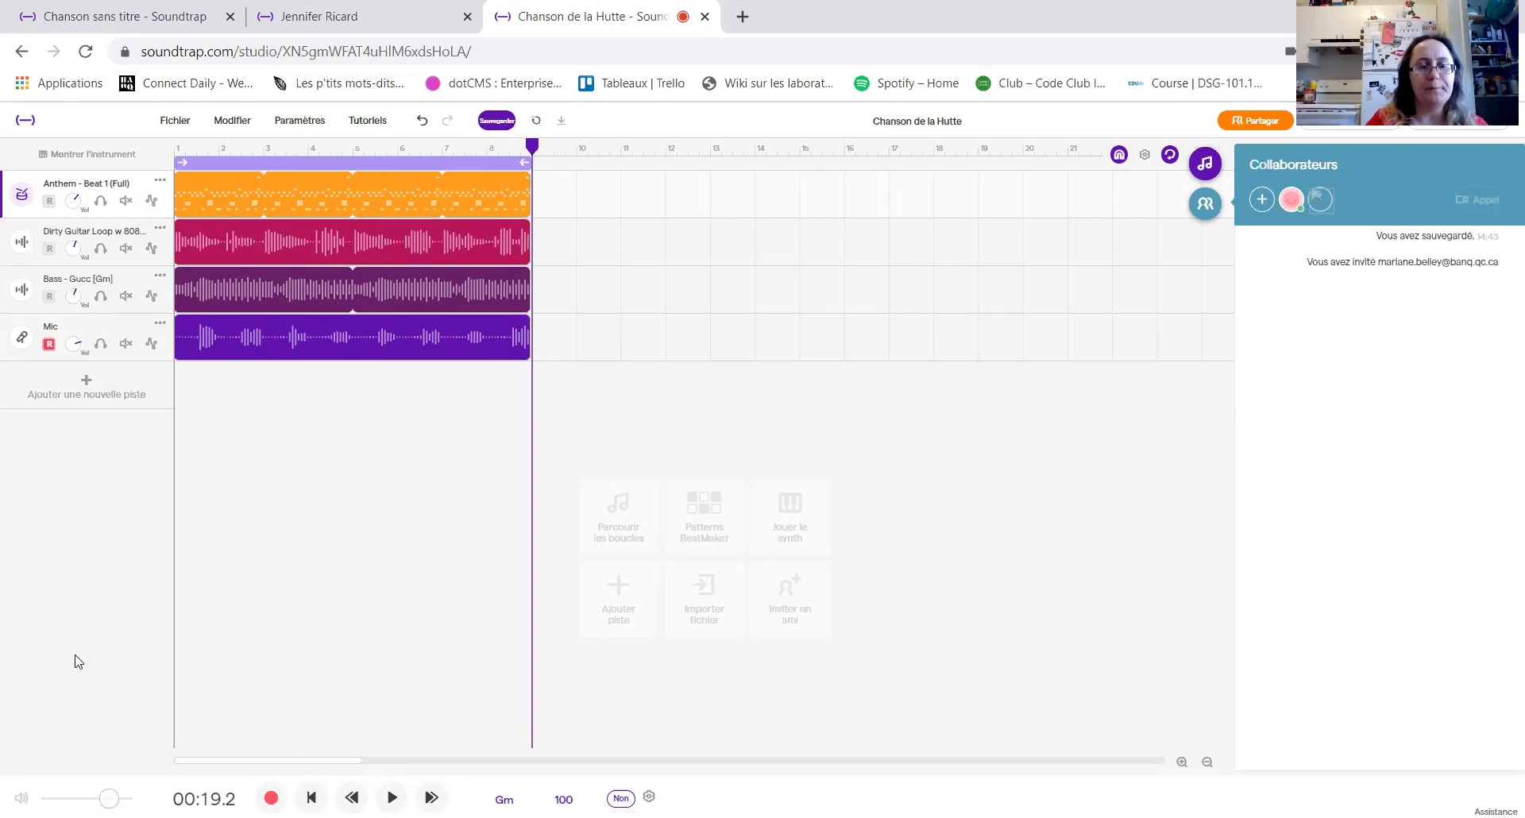
{"action": "left_click", "coordinate": [496, 119]}
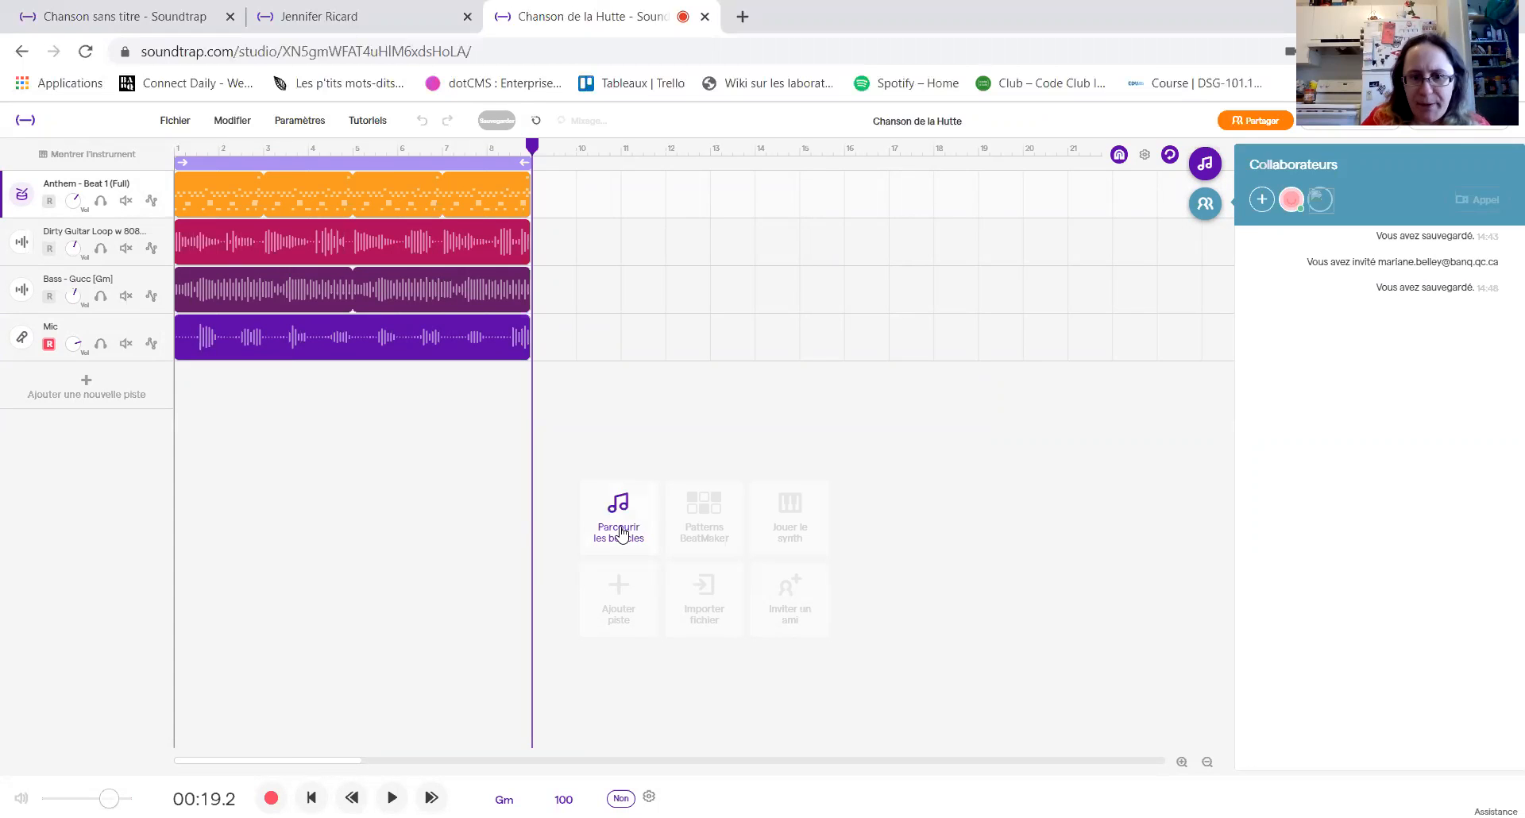
- Add a Beatmaker pattern track and set its instrument to the Gorilla drum machine
{"action": "left_click", "coordinate": [719, 548]}
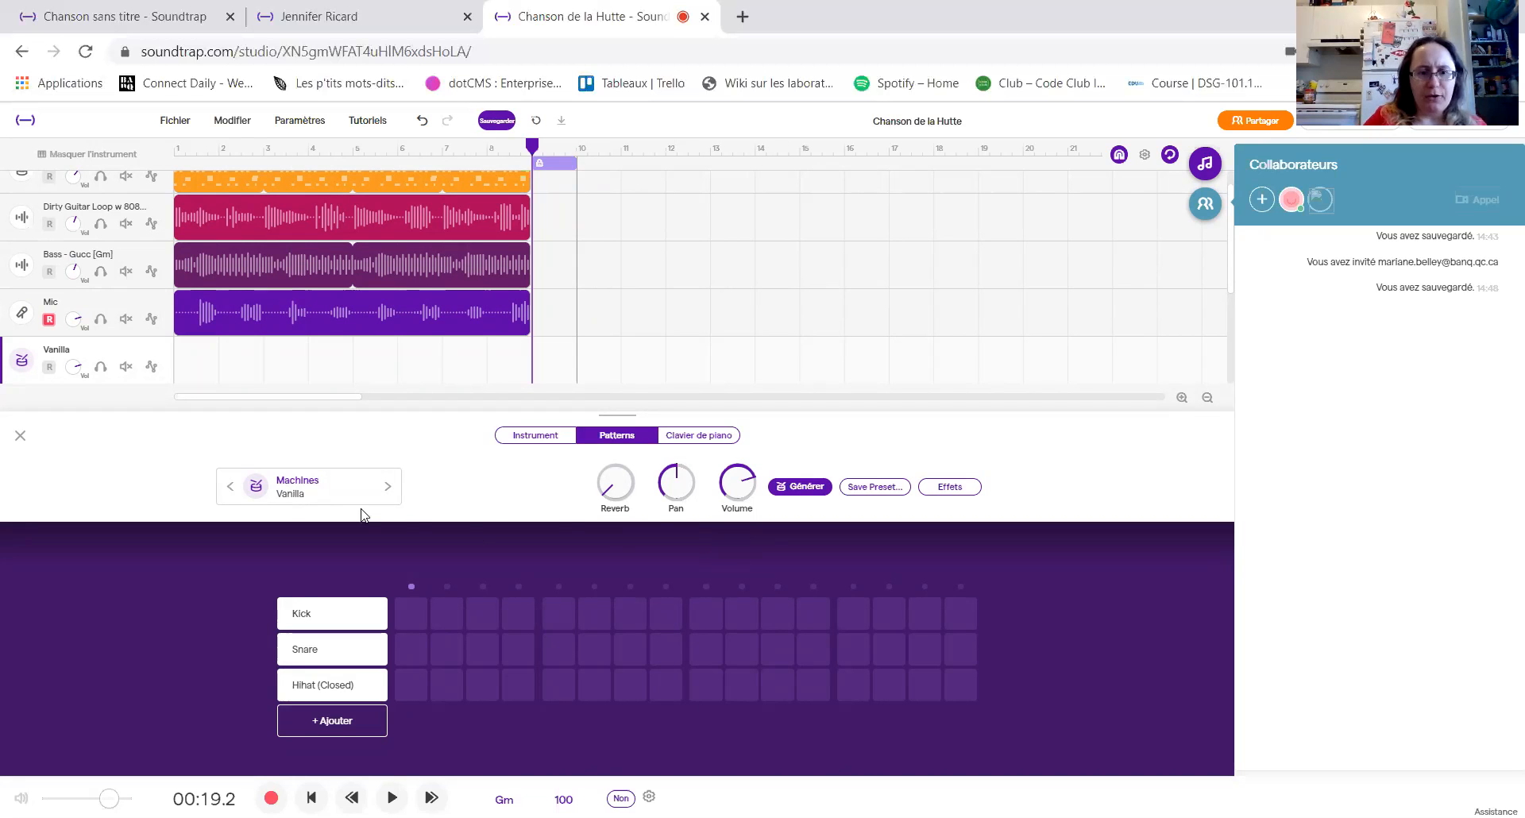
{"action": "left_click", "coordinate": [321, 492]}
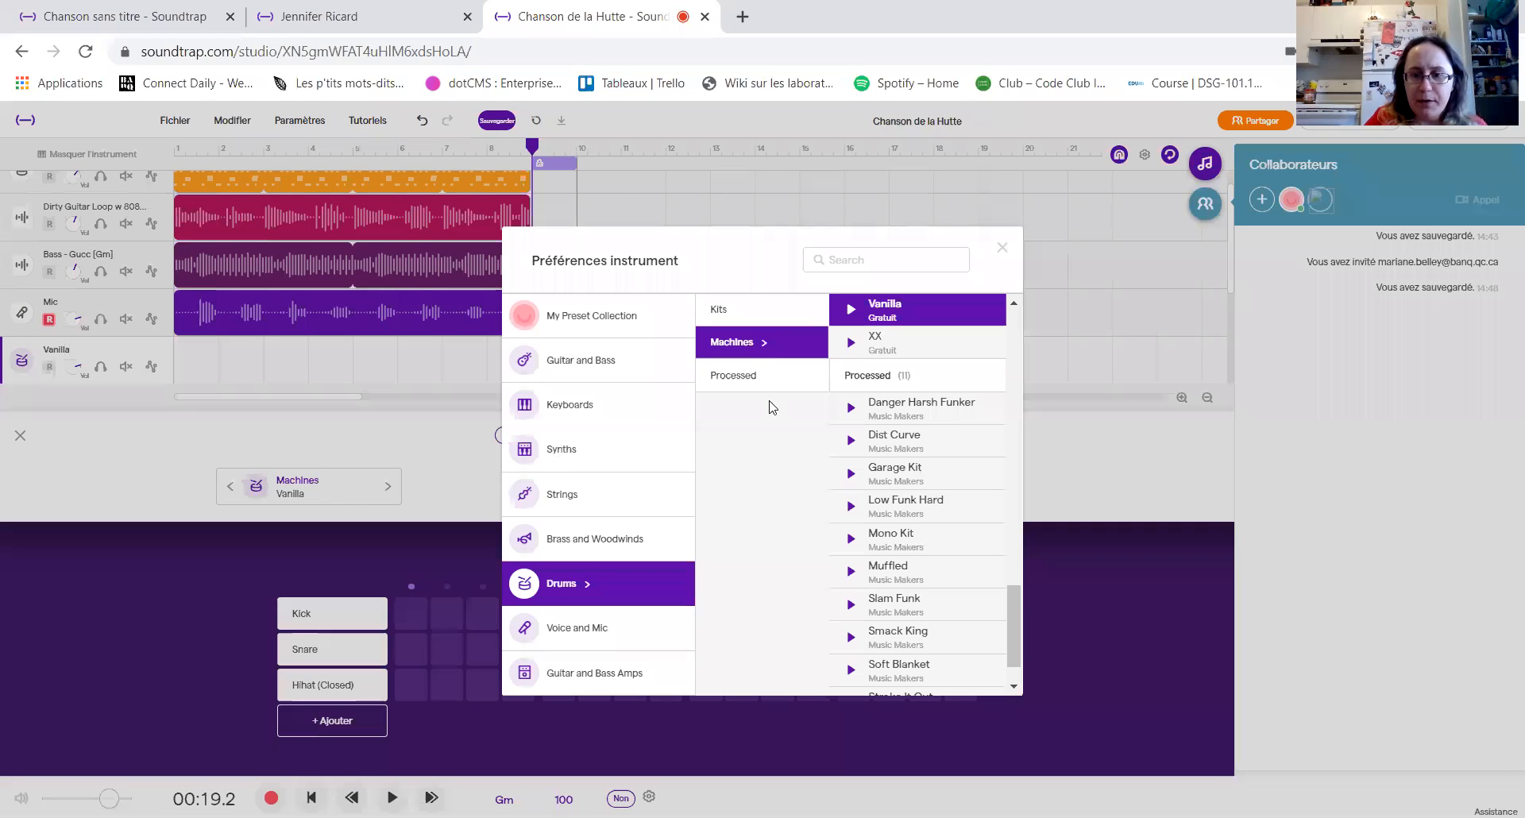
{"action": "left_click_drag", "start_coordinate": [1020, 594], "coordinate": [1018, 496]}
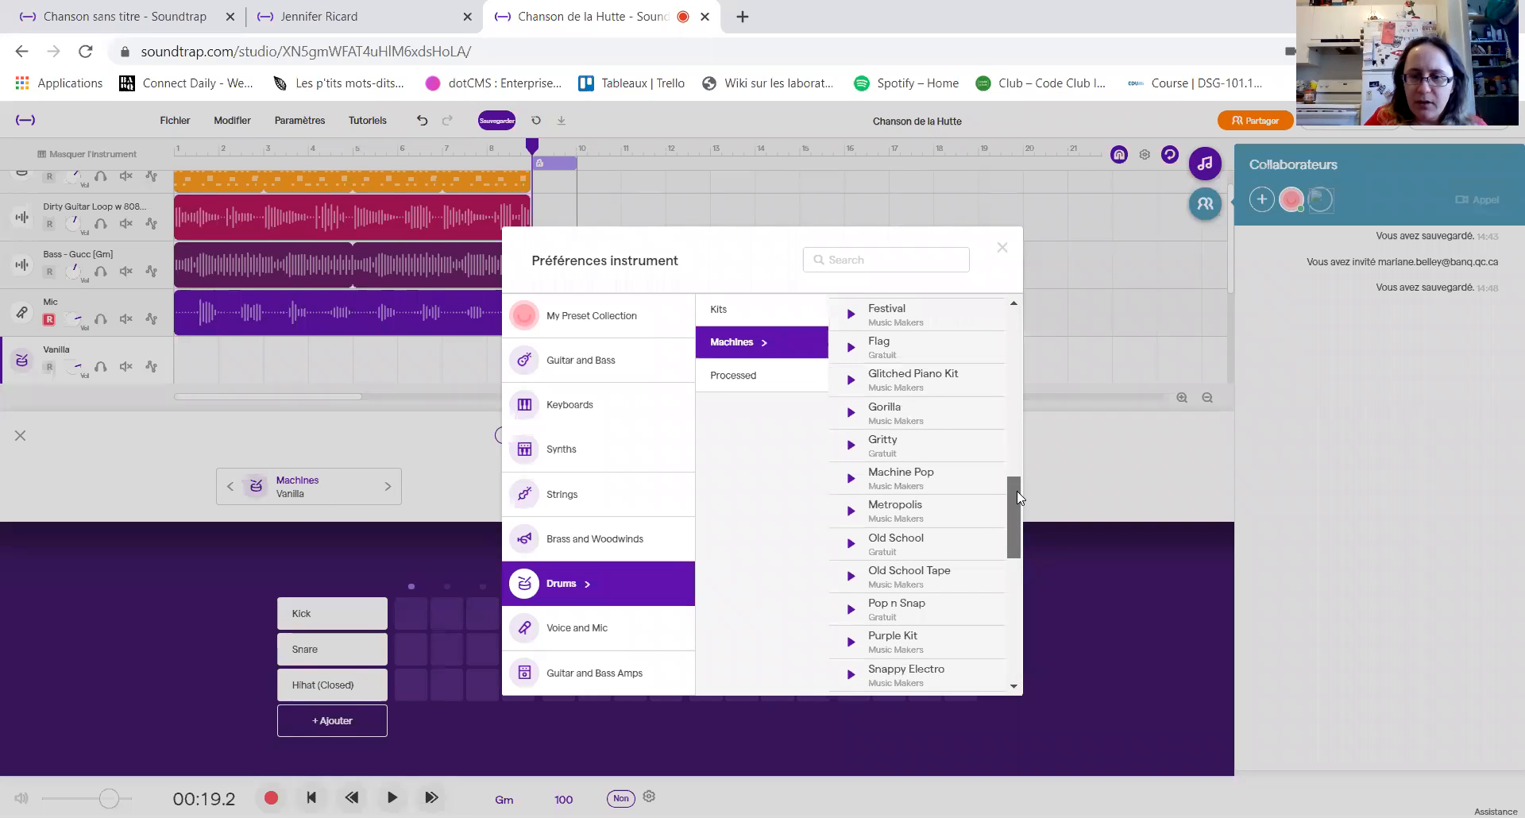
{"action": "left_click", "coordinate": [913, 412]}
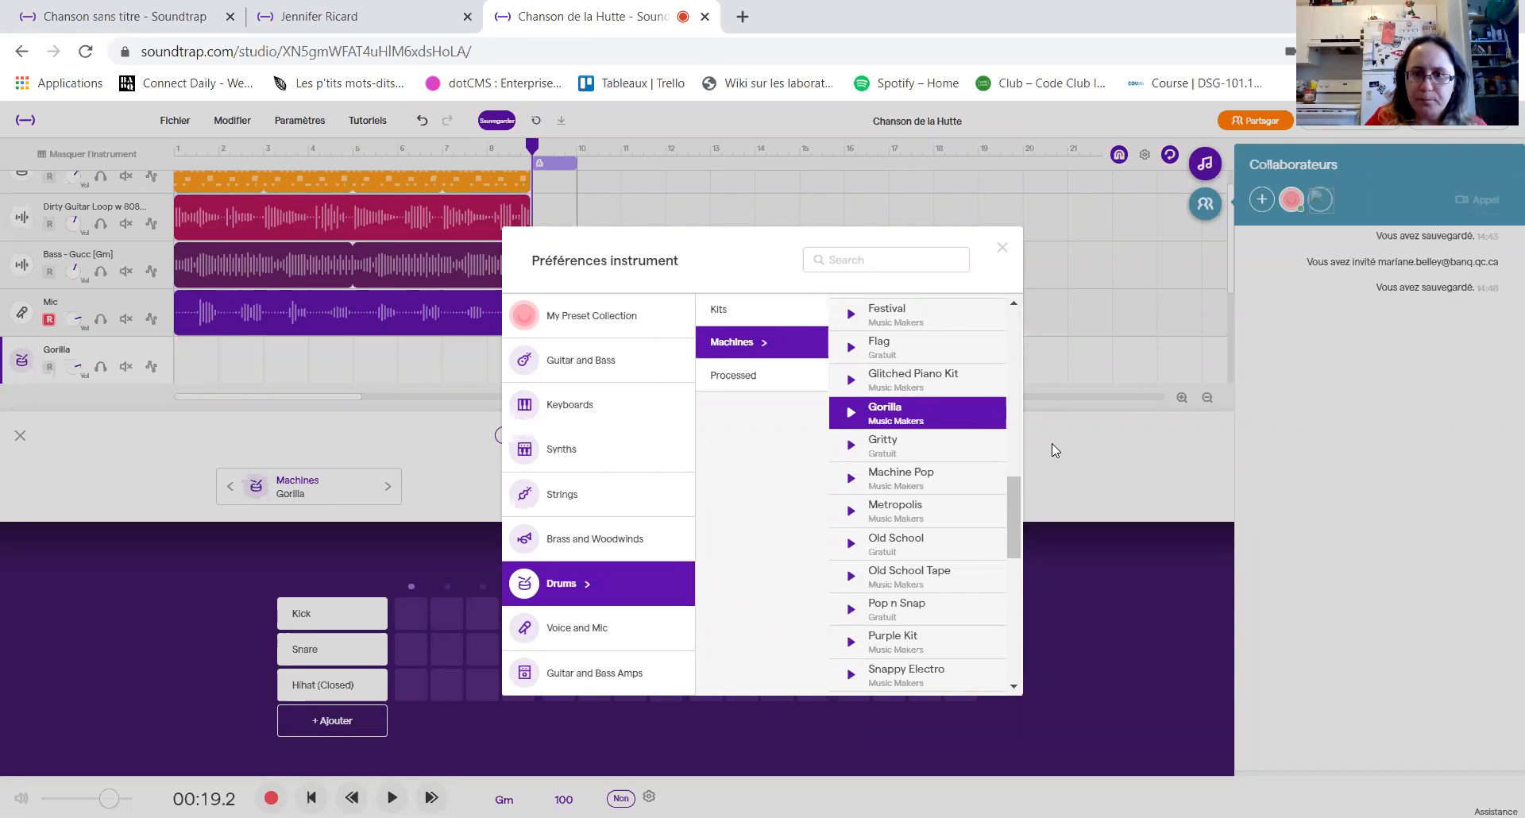
{"action": "left_click", "coordinate": [999, 248]}
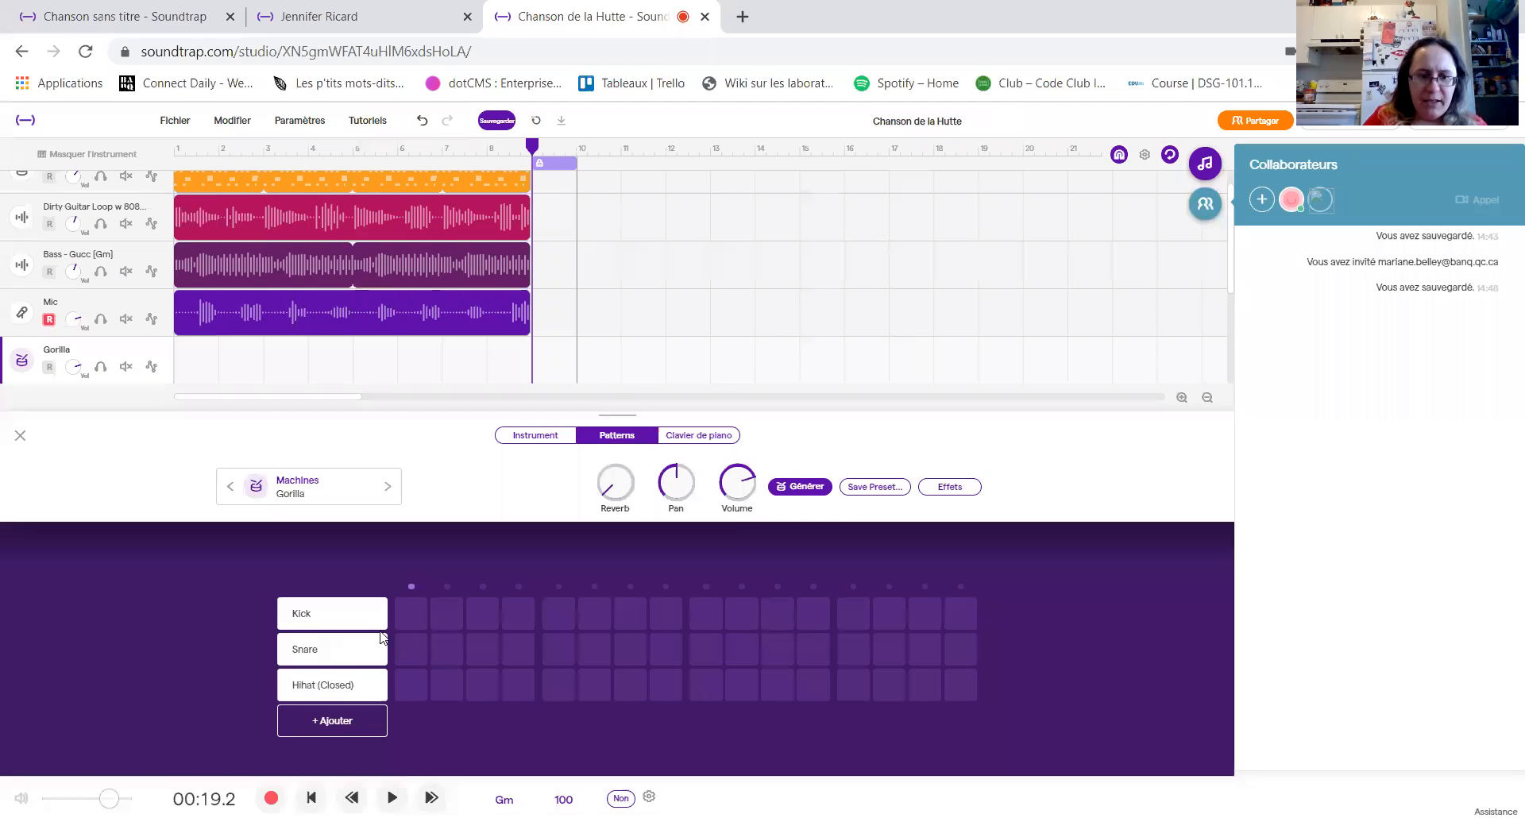
- Add a fourth sound row to the drum pattern and set it to Rimshot
{"action": "left_click", "coordinate": [321, 617]}
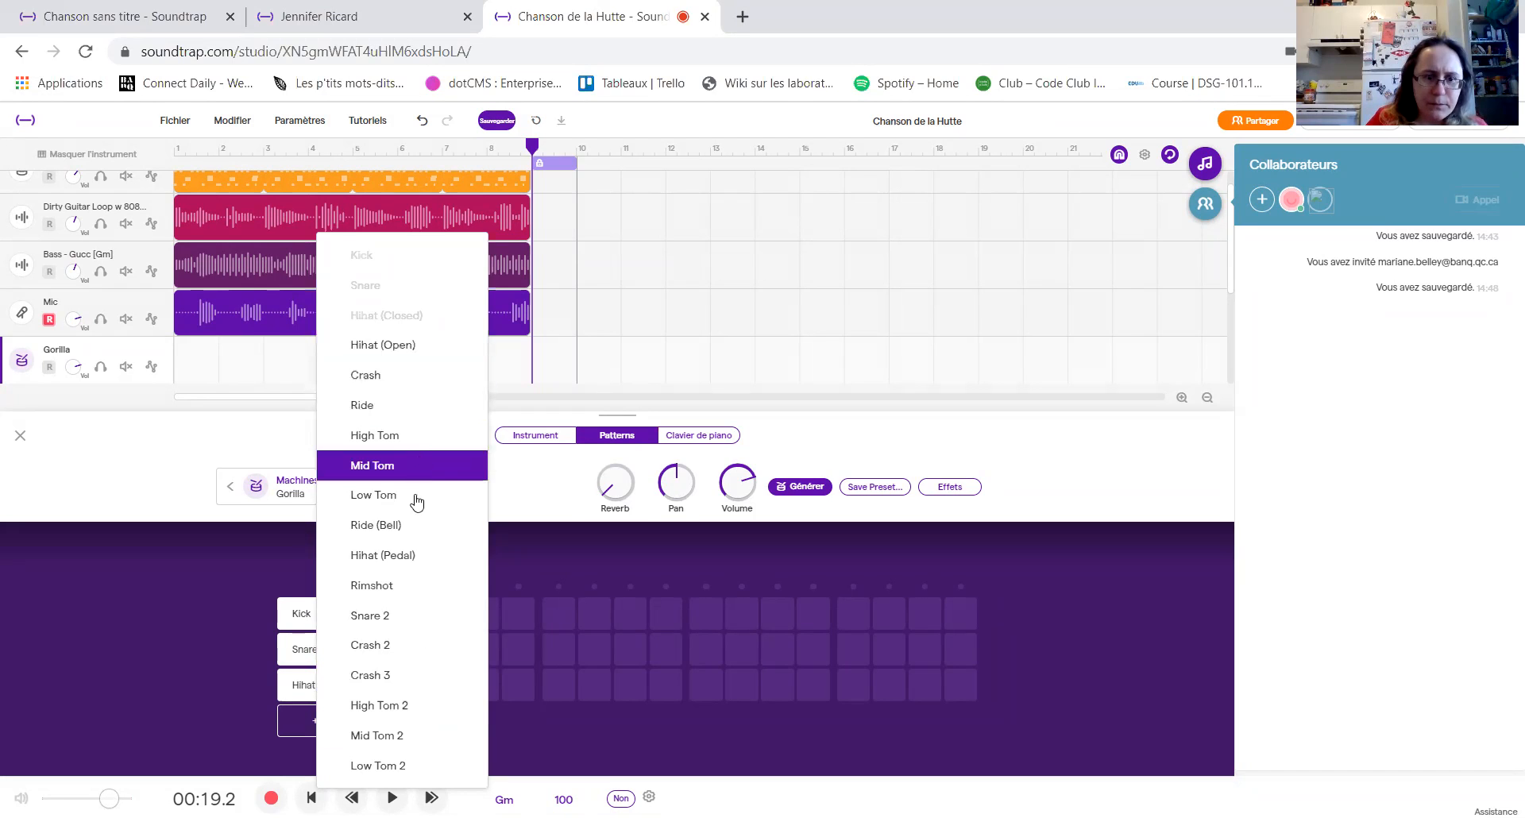
{"action": "left_click", "coordinate": [144, 627]}
{"action": "left_click", "coordinate": [343, 713]}
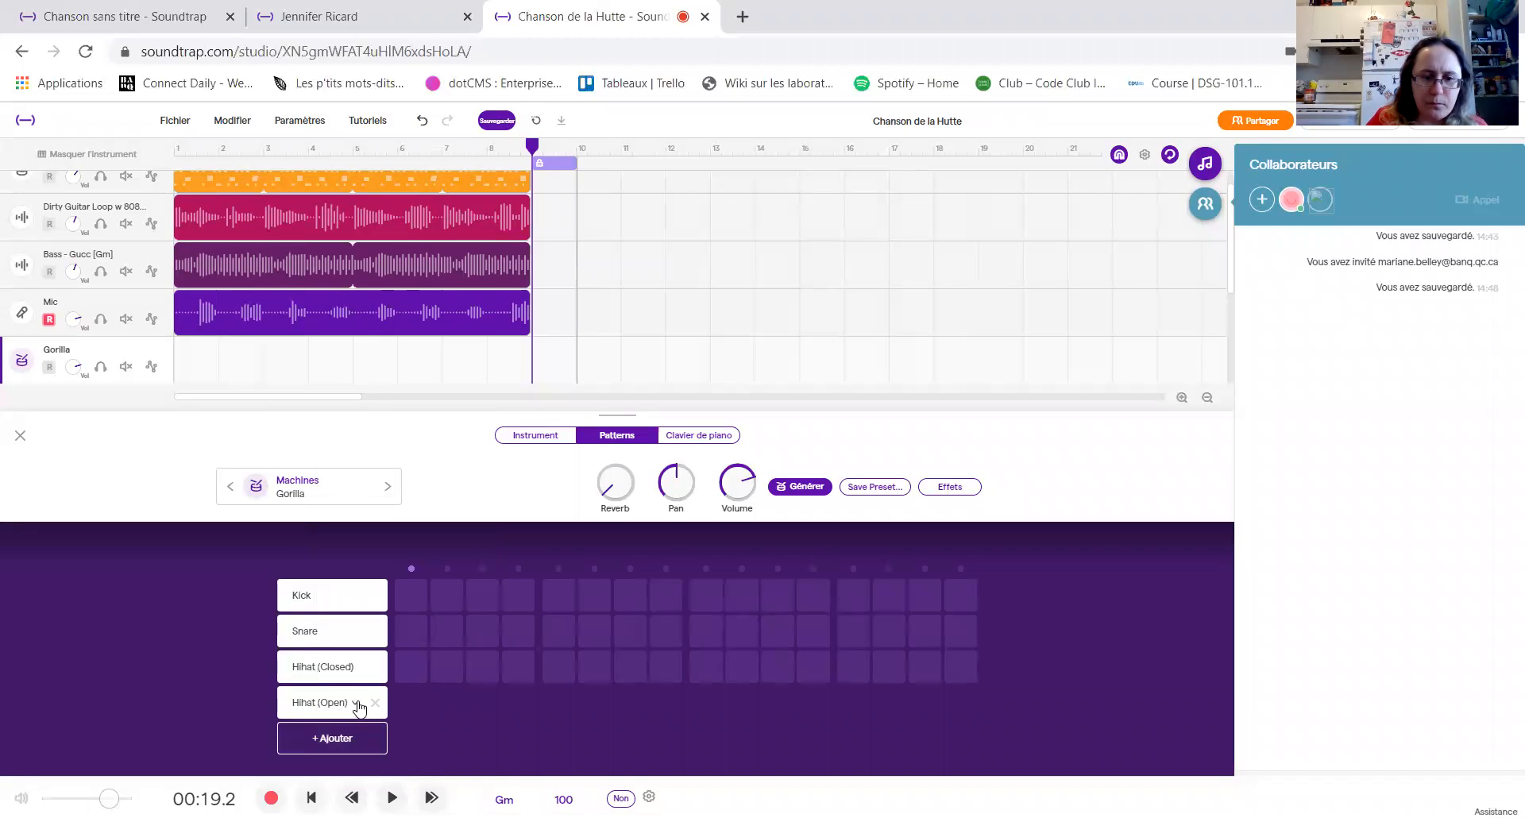
{"action": "left_click", "coordinate": [357, 704]}
{"action": "left_click", "coordinate": [409, 585]}
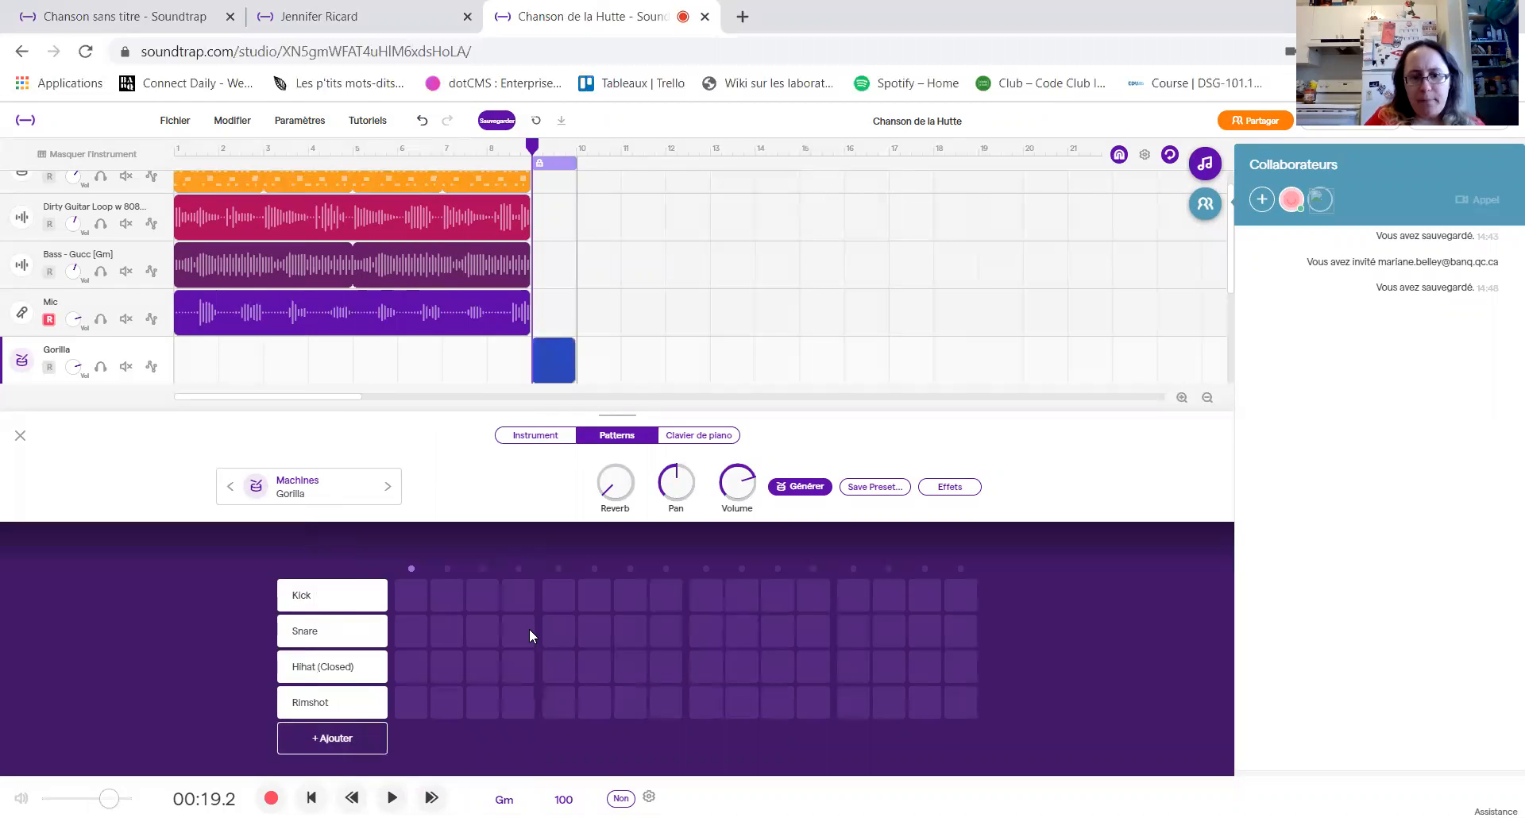
- Program kick on steps 1, 5, 9, 13, snare on the two steps after each kick, closed hihat on 8, 11, 12 and rimshot on 2, 14
{"action": "left_click", "coordinate": [408, 593]}
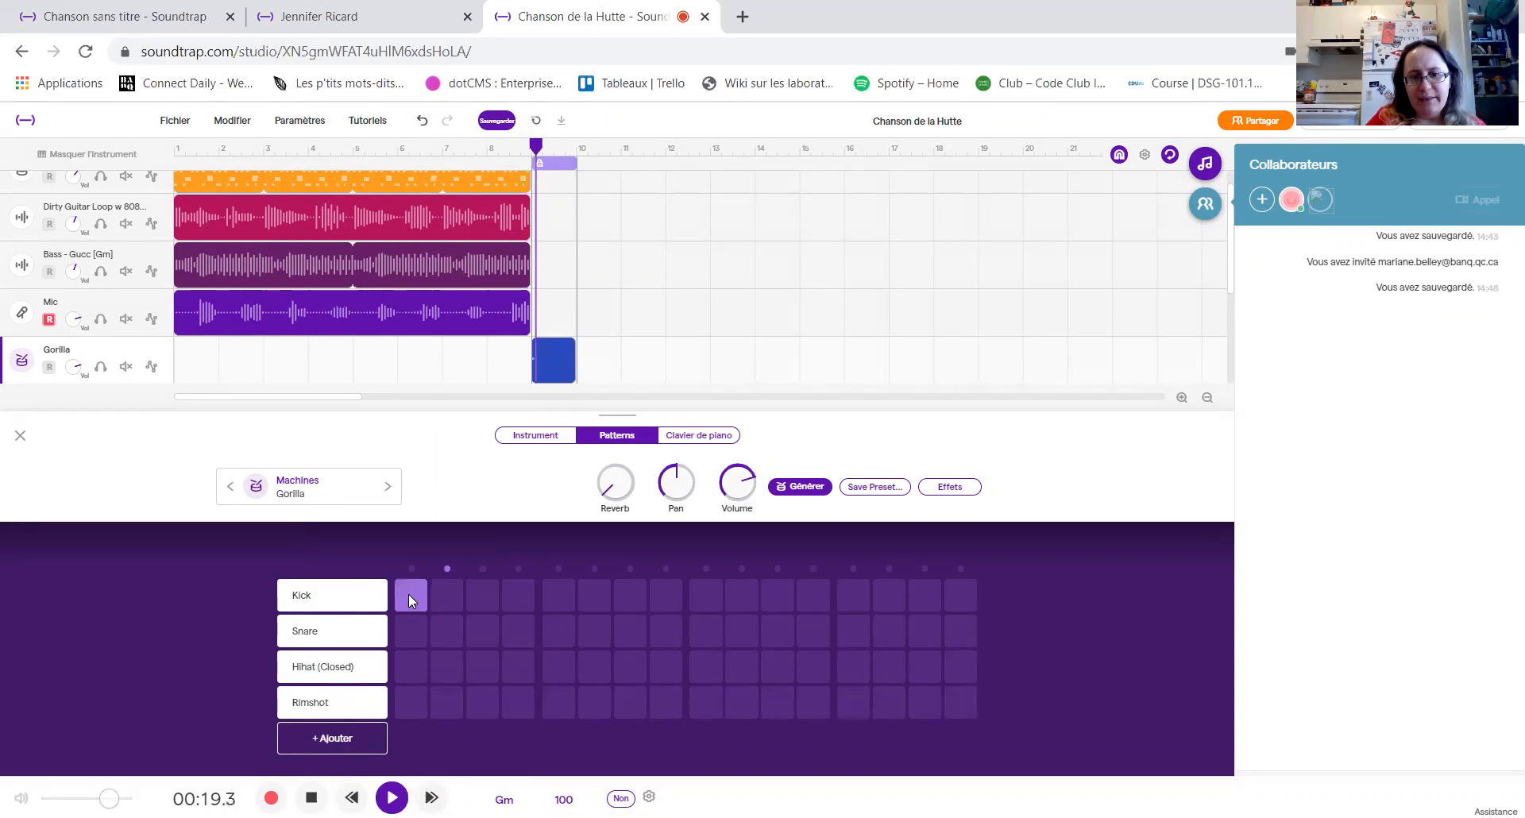
{"action": "left_click", "coordinate": [447, 626]}
{"action": "left_click", "coordinate": [473, 626]}
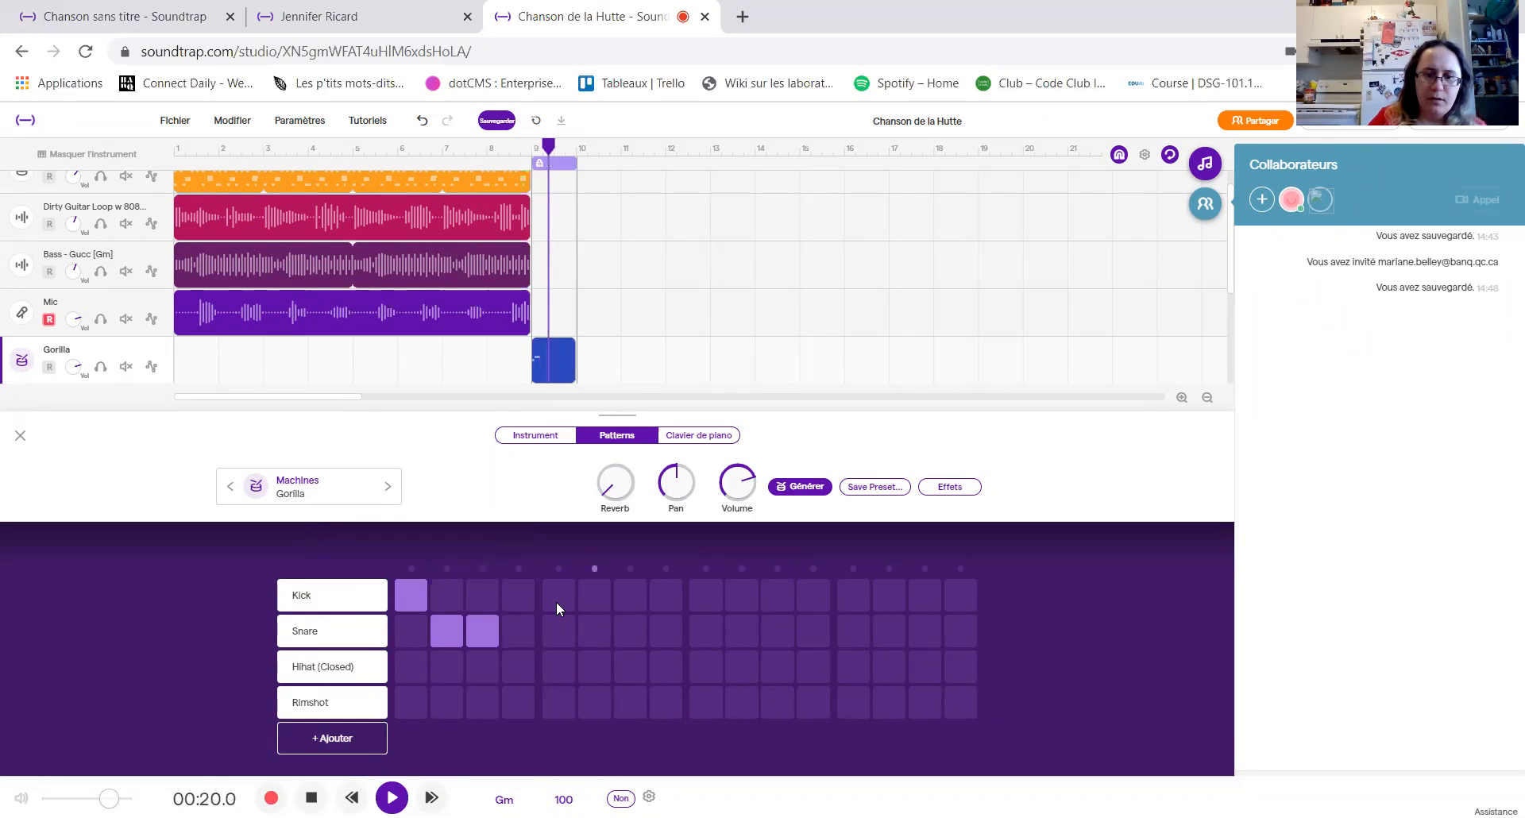
{"action": "left_click", "coordinate": [674, 675]}
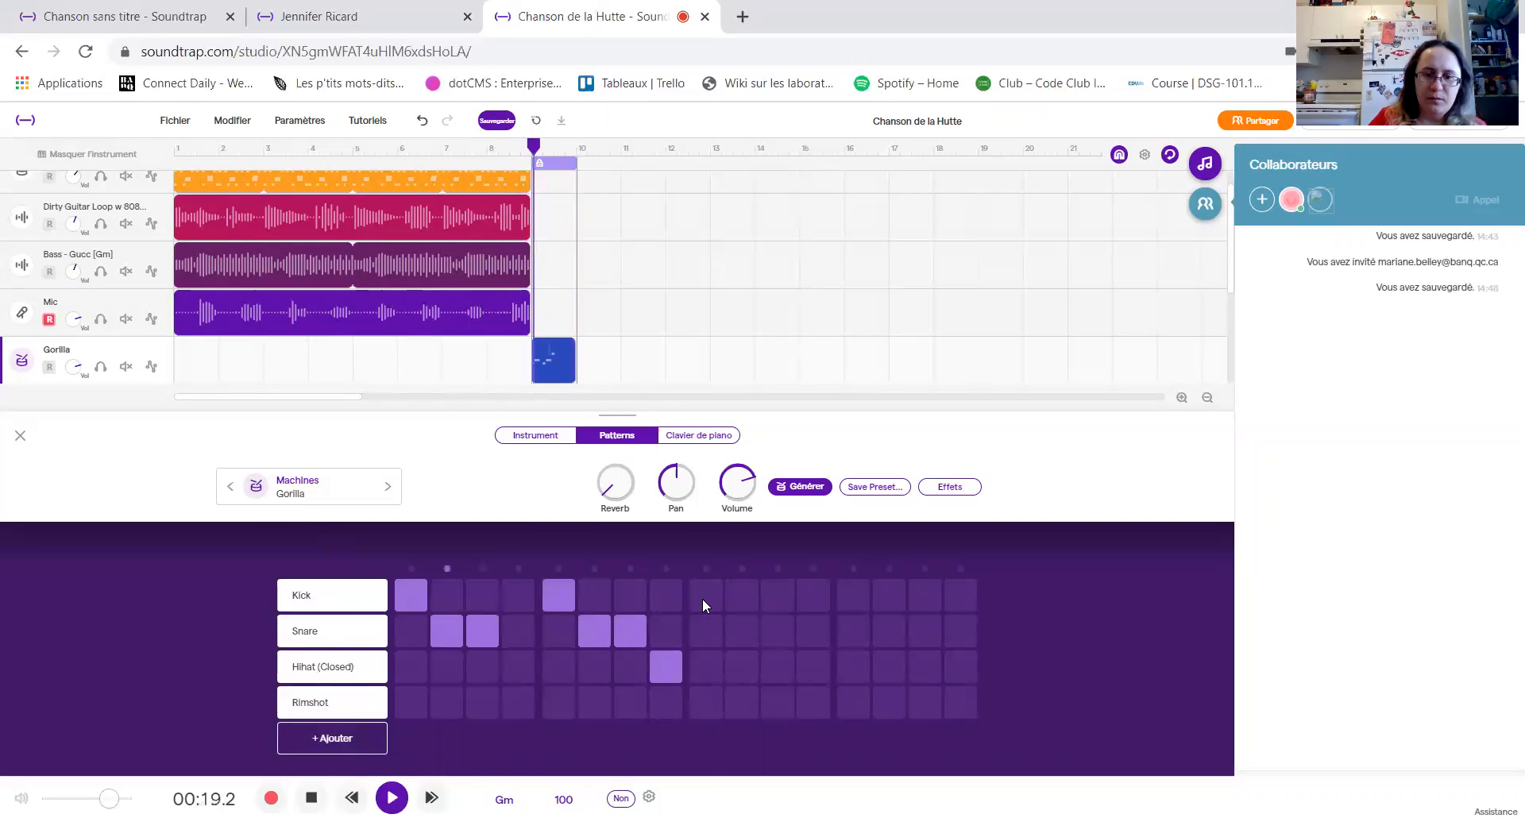
{"action": "left_click", "coordinate": [779, 632]}
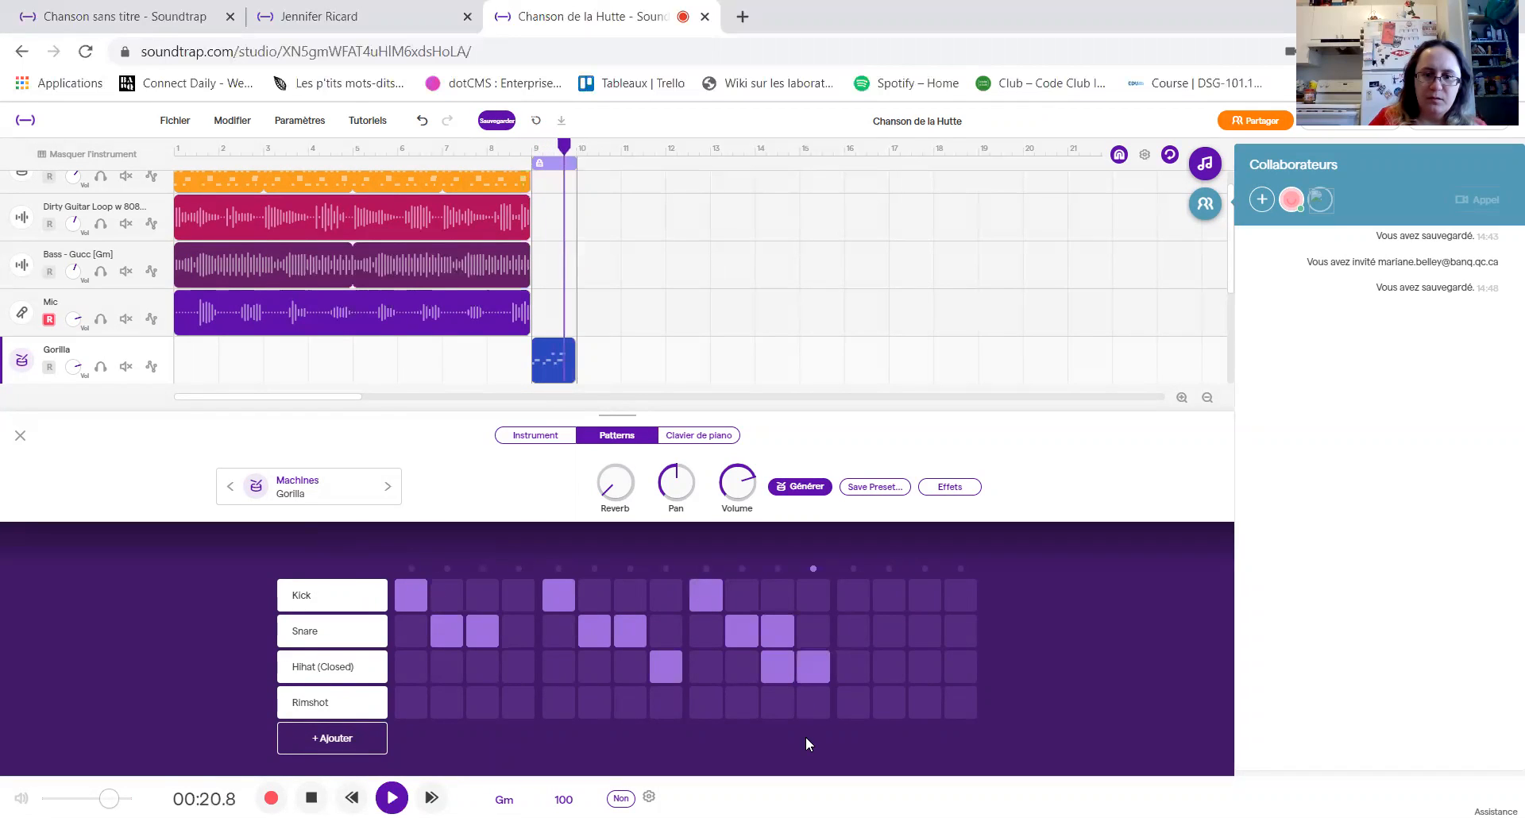
{"action": "left_click", "coordinate": [851, 594]}
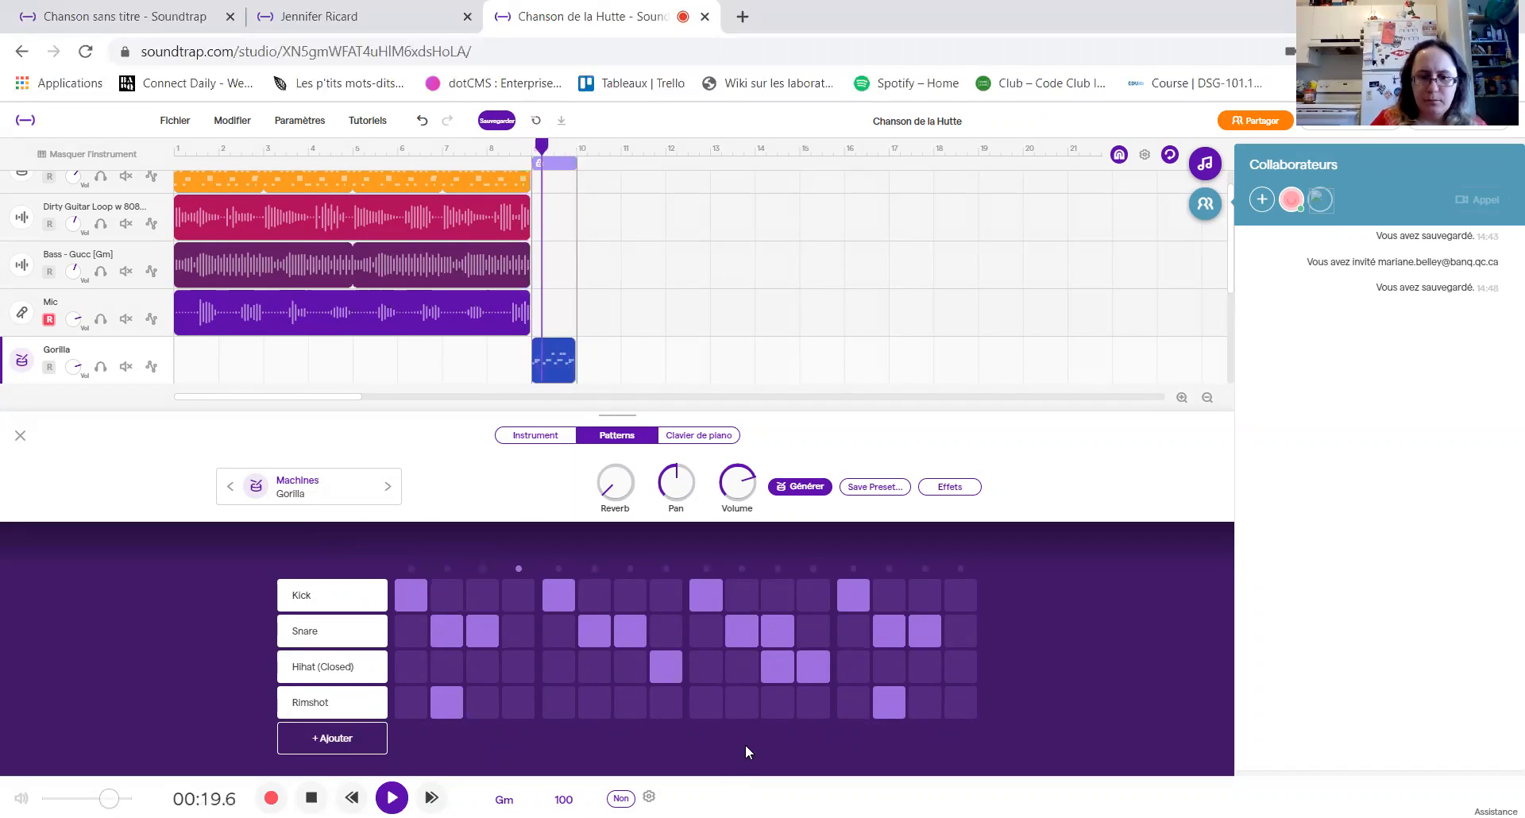
- Set the song tempo to 80 beats per minute and play the drum pattern at that speed
{"action": "left_click", "coordinate": [563, 799]}
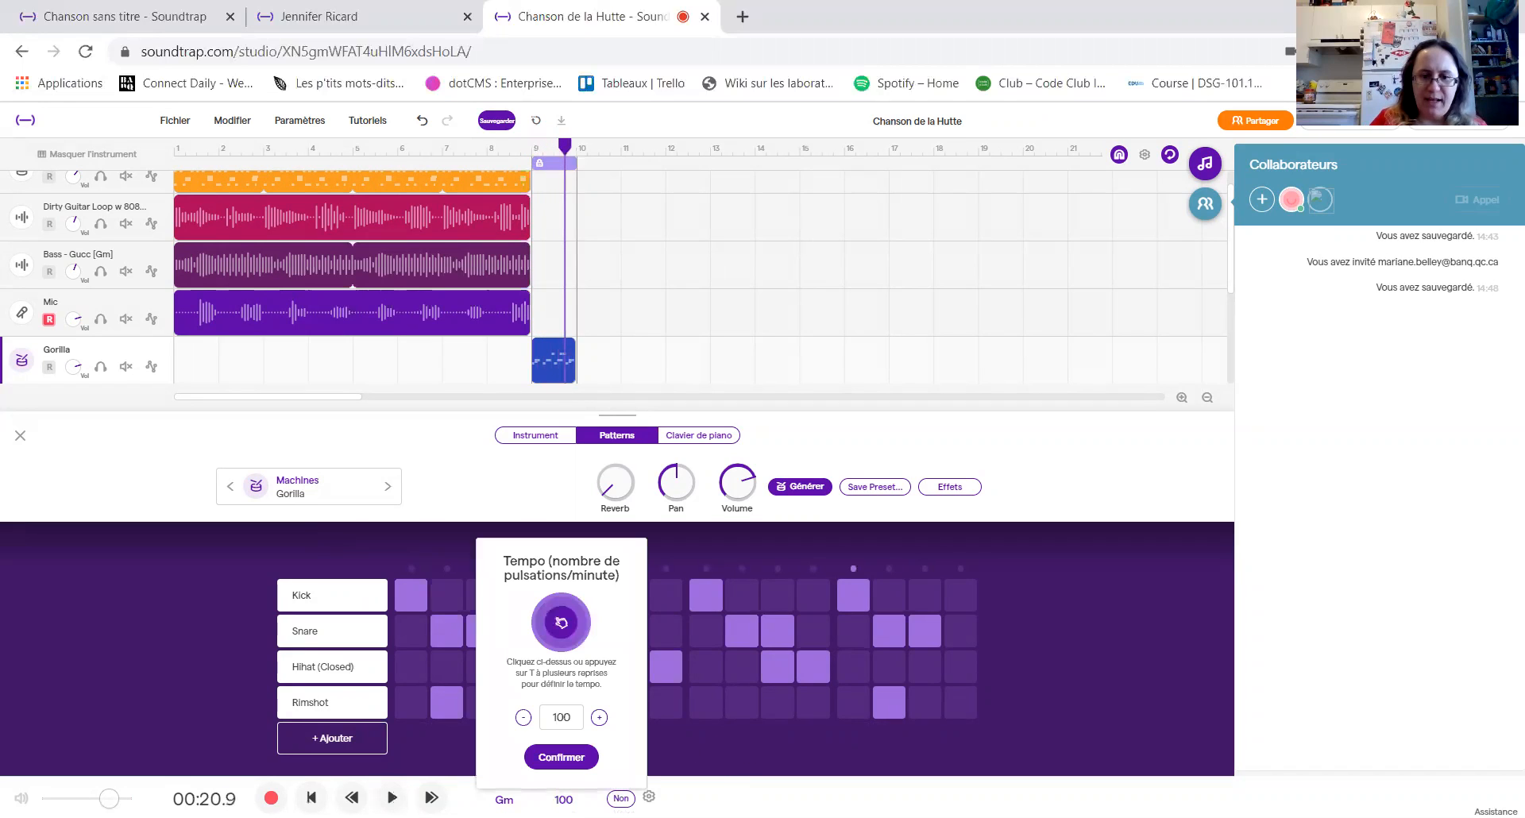
{"action": "double_click", "coordinate": [553, 716]}
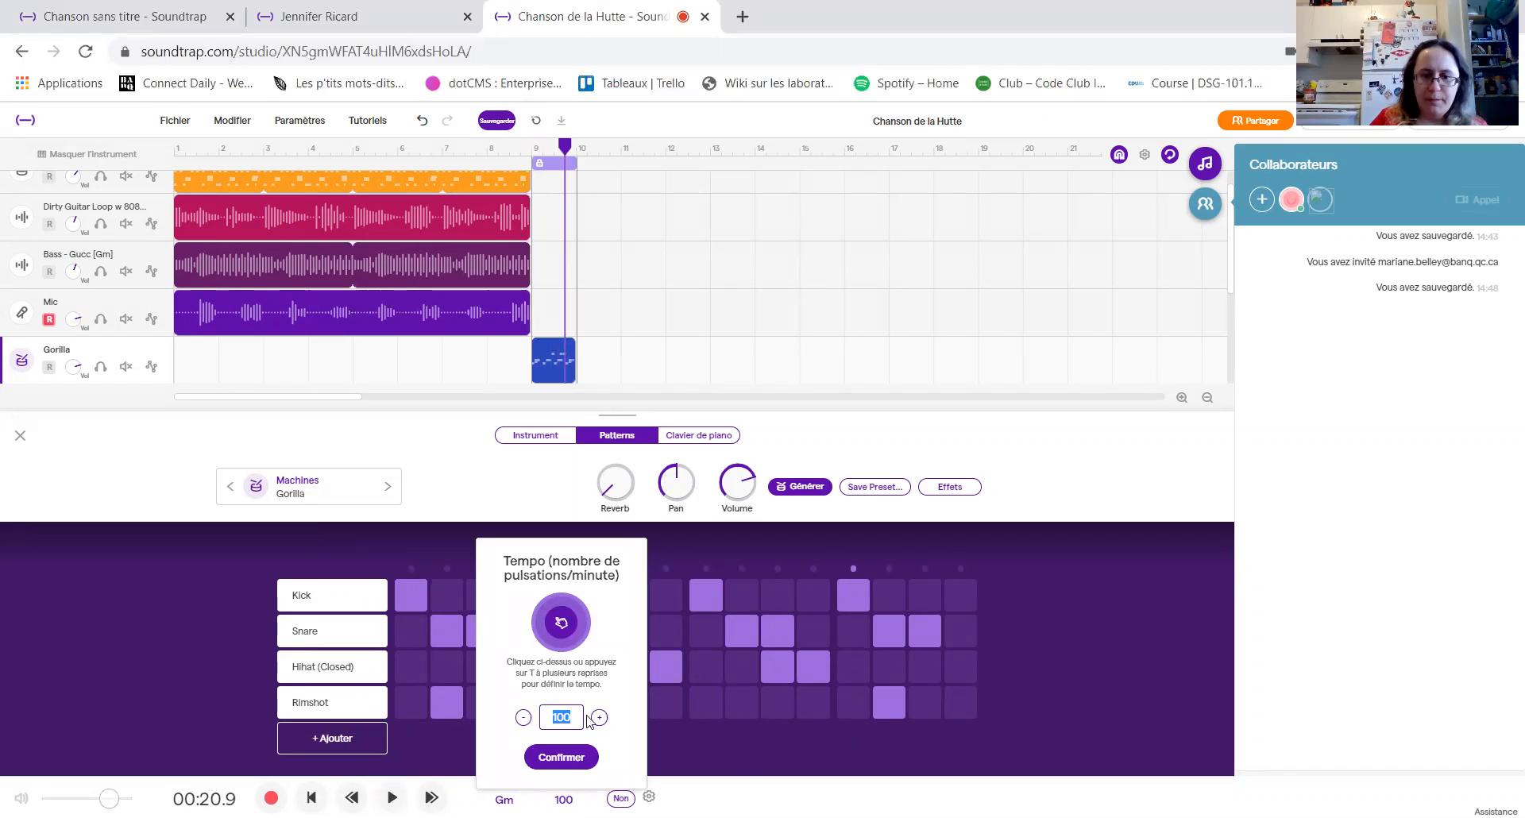
{"action": "left_click", "coordinate": [574, 754]}
{"action": "left_click", "coordinate": [887, 536]}
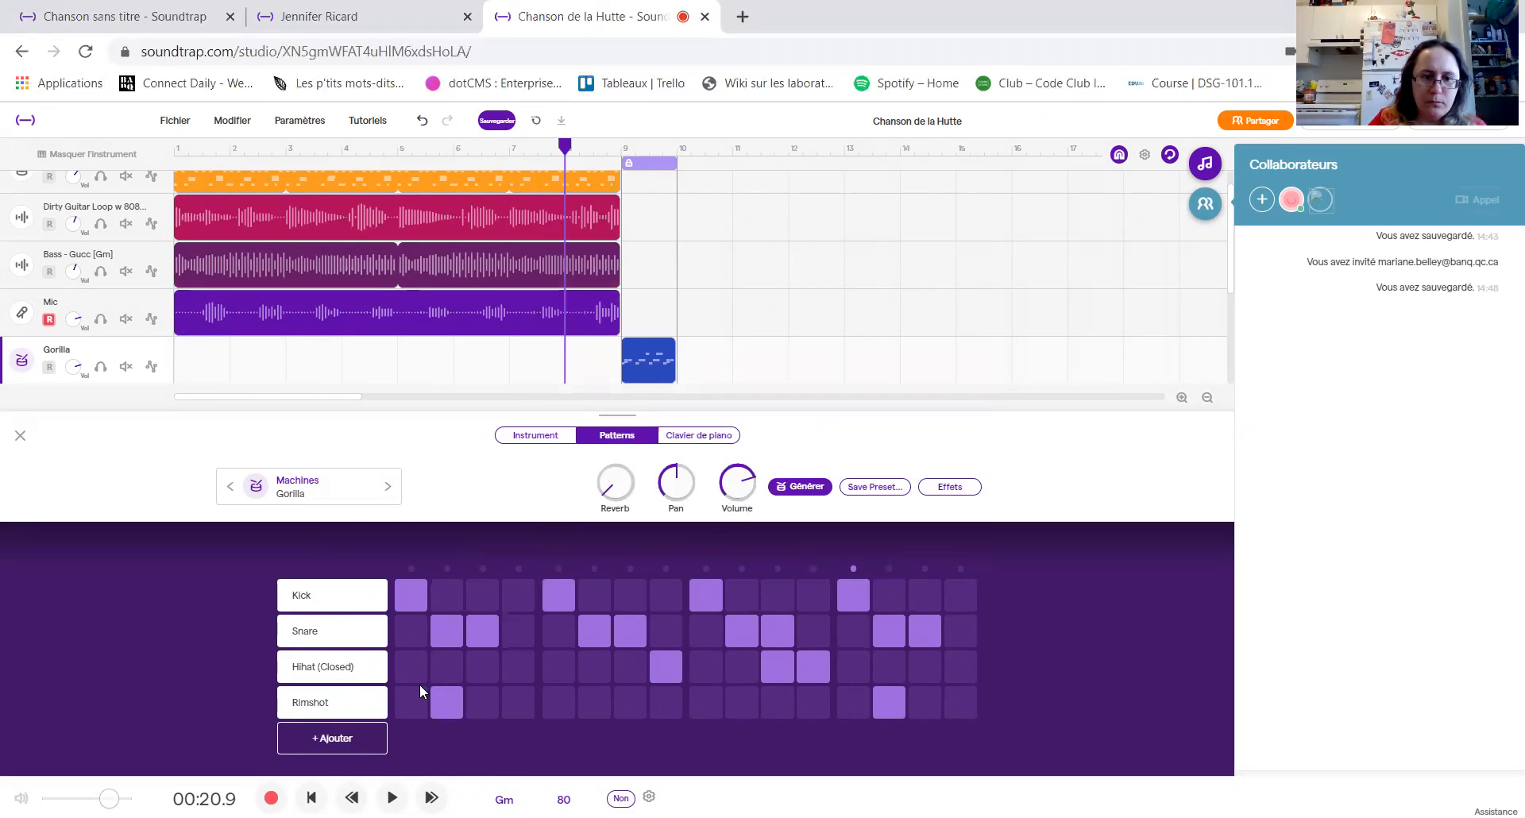
{"action": "left_click", "coordinate": [391, 797]}
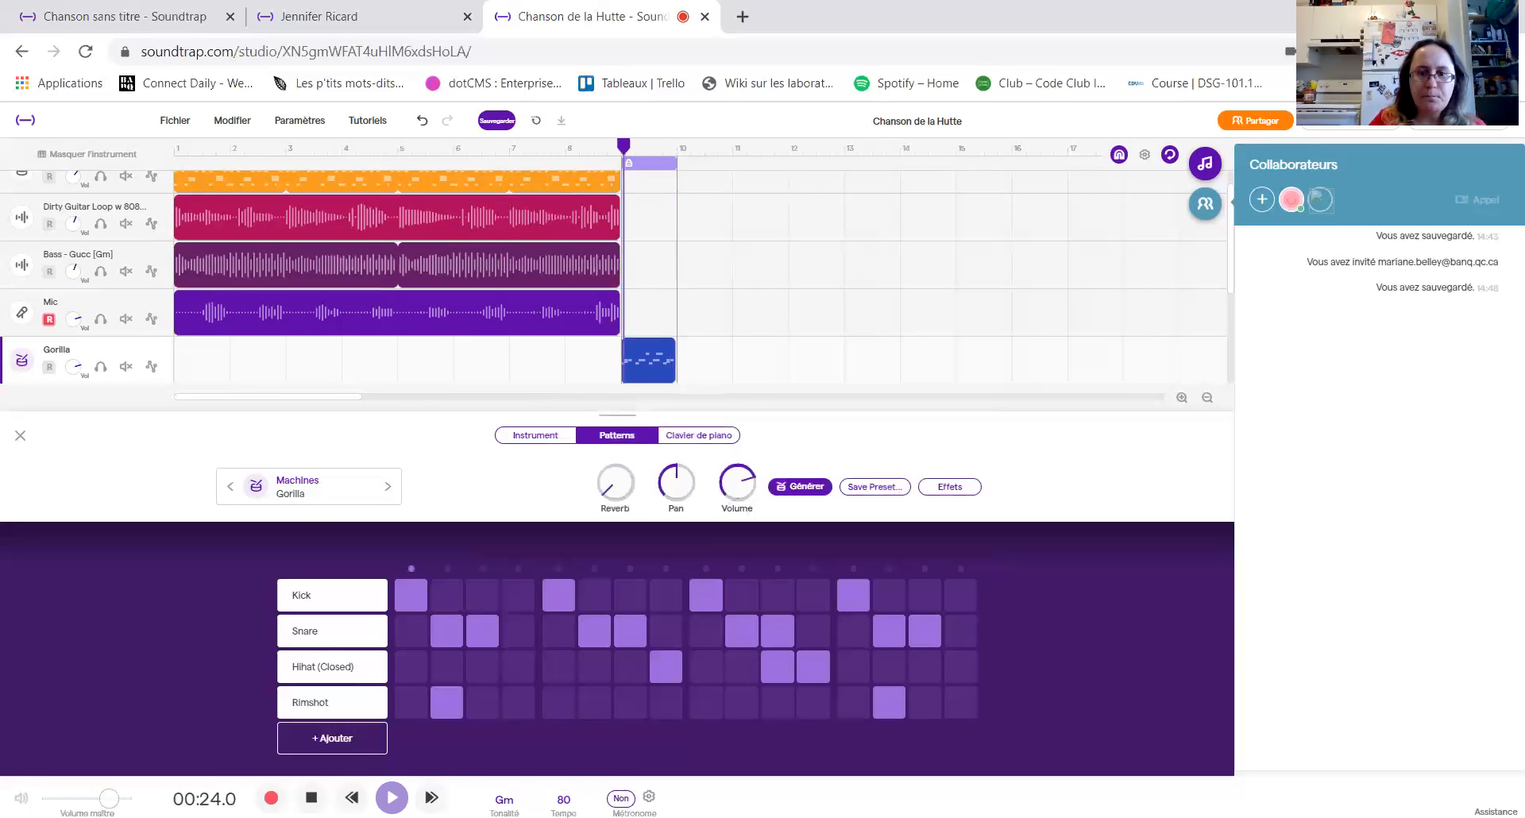
{"action": "key", "text": "space"}
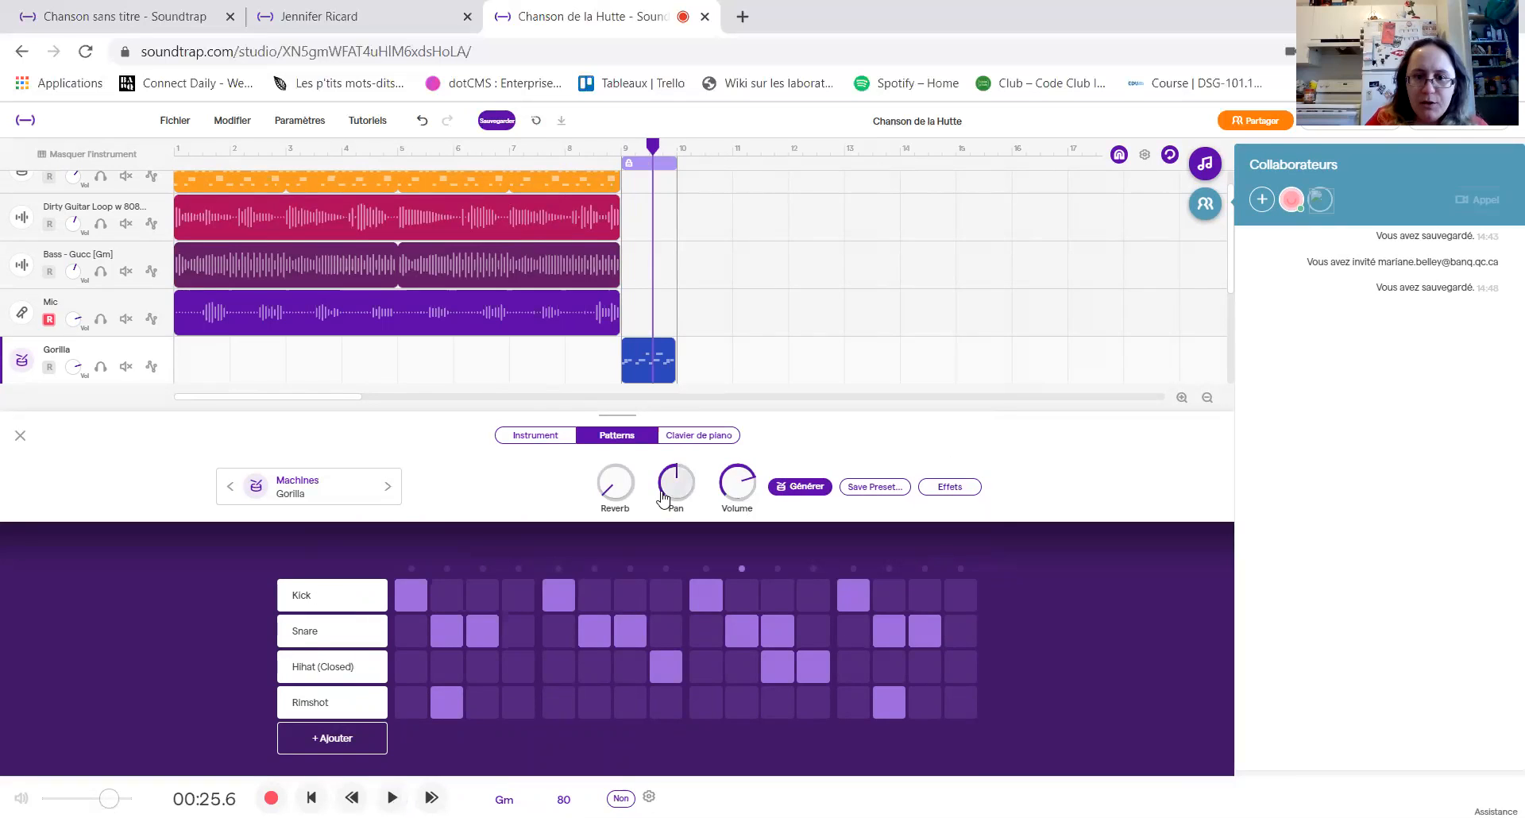
- Raise the Bass, Treble and Volume of the Basic Amp effect on the Gorilla track
{"action": "left_click", "coordinate": [943, 487]}
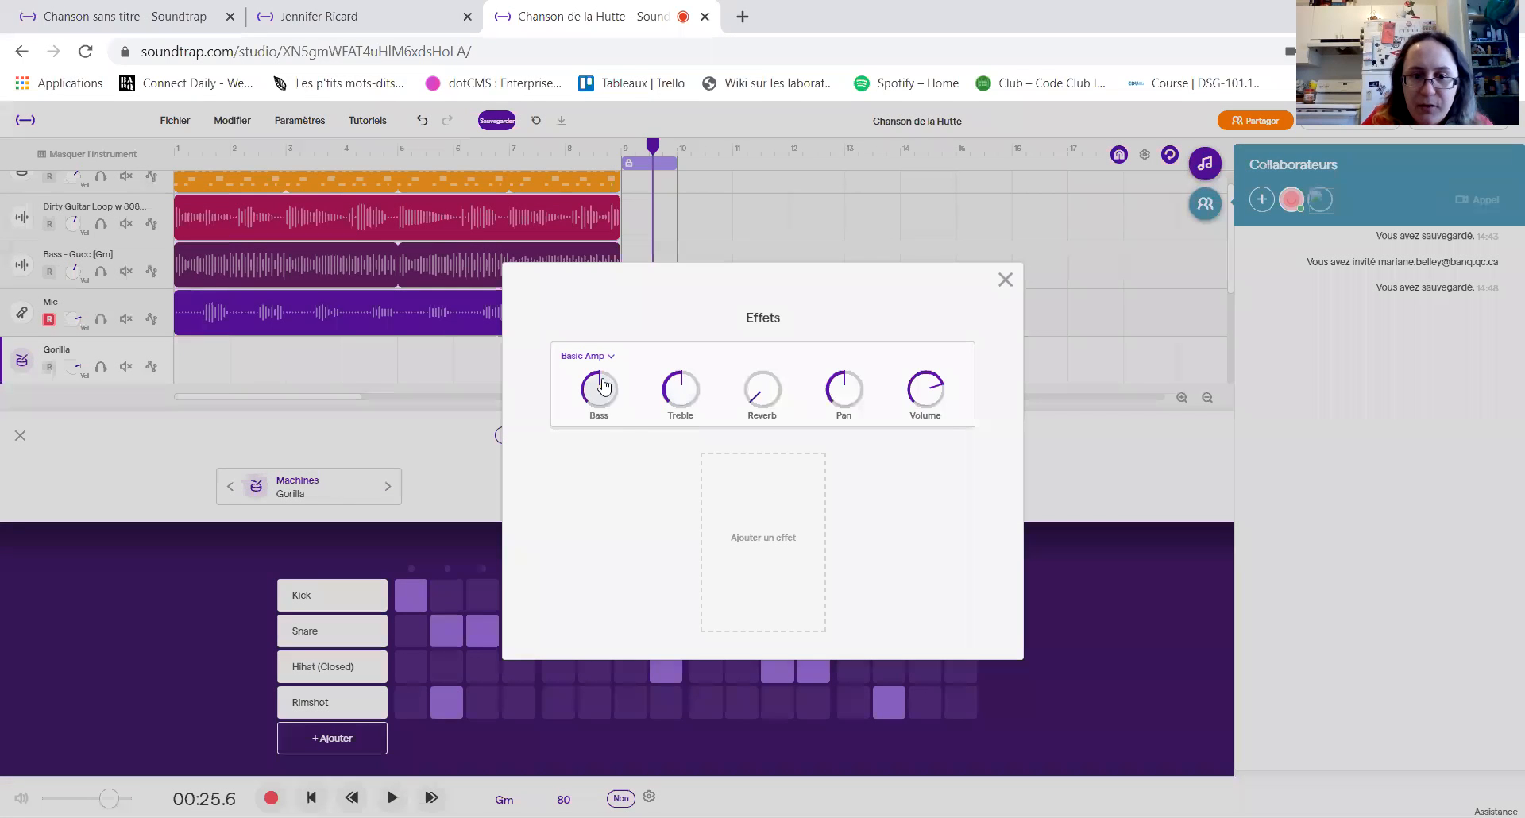
{"action": "left_click_drag", "start_coordinate": [619, 400], "coordinate": [575, 380]}
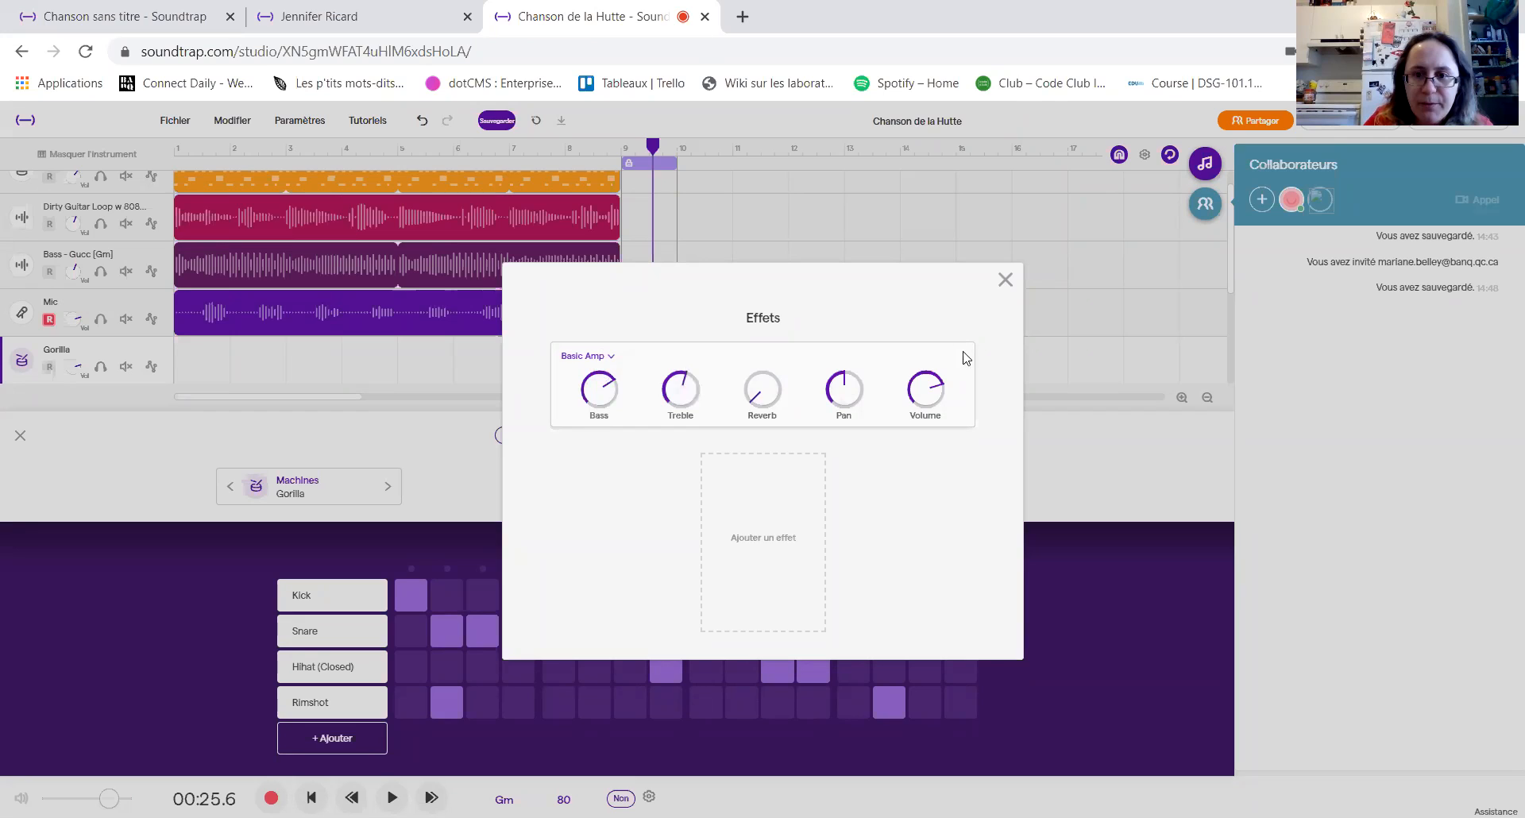
{"action": "left_click_drag", "start_coordinate": [942, 395], "coordinate": [924, 359]}
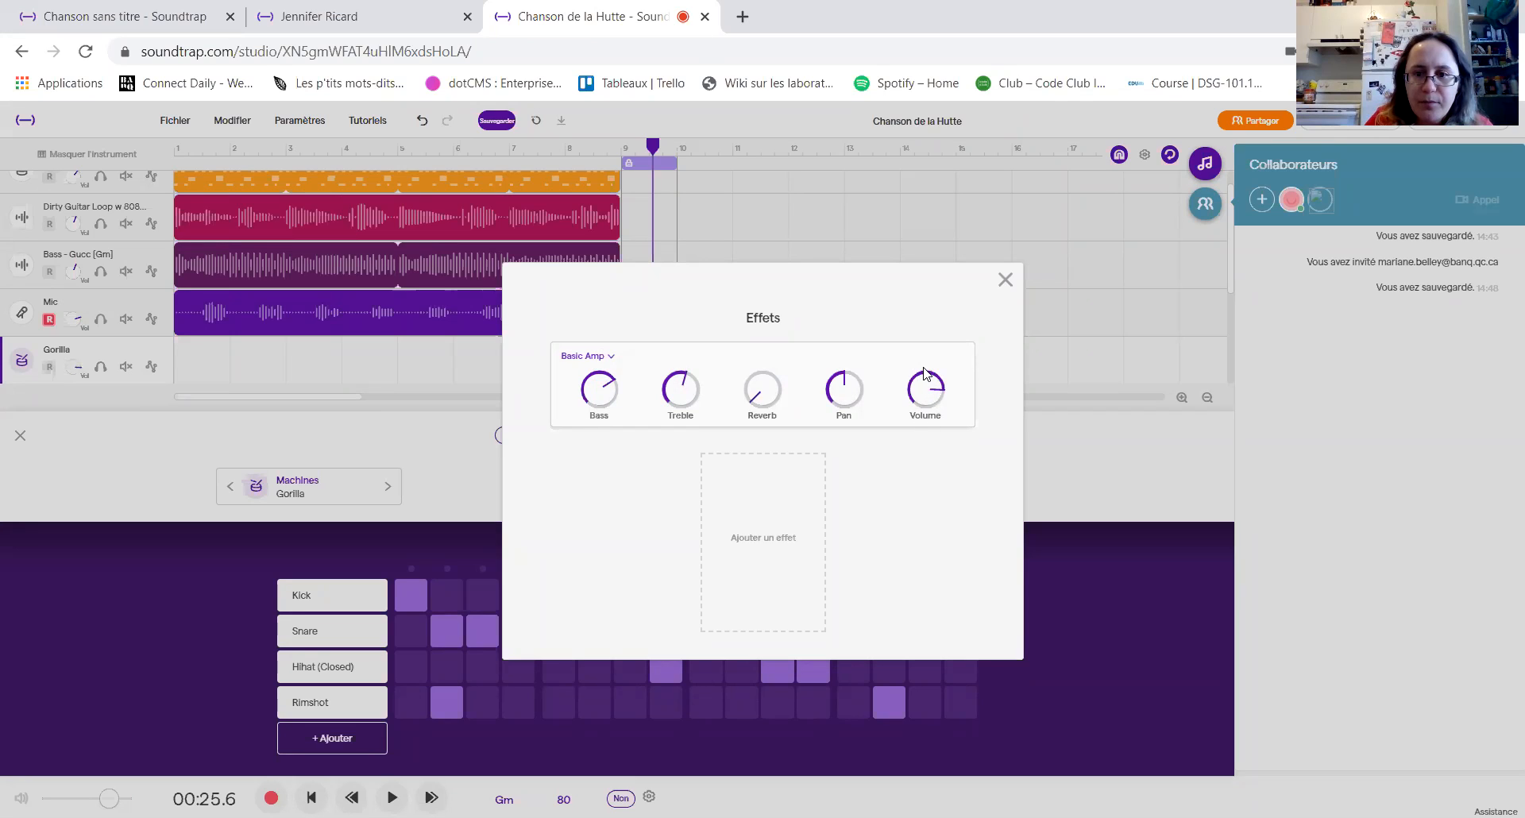
{"action": "left_click", "coordinate": [1006, 279]}
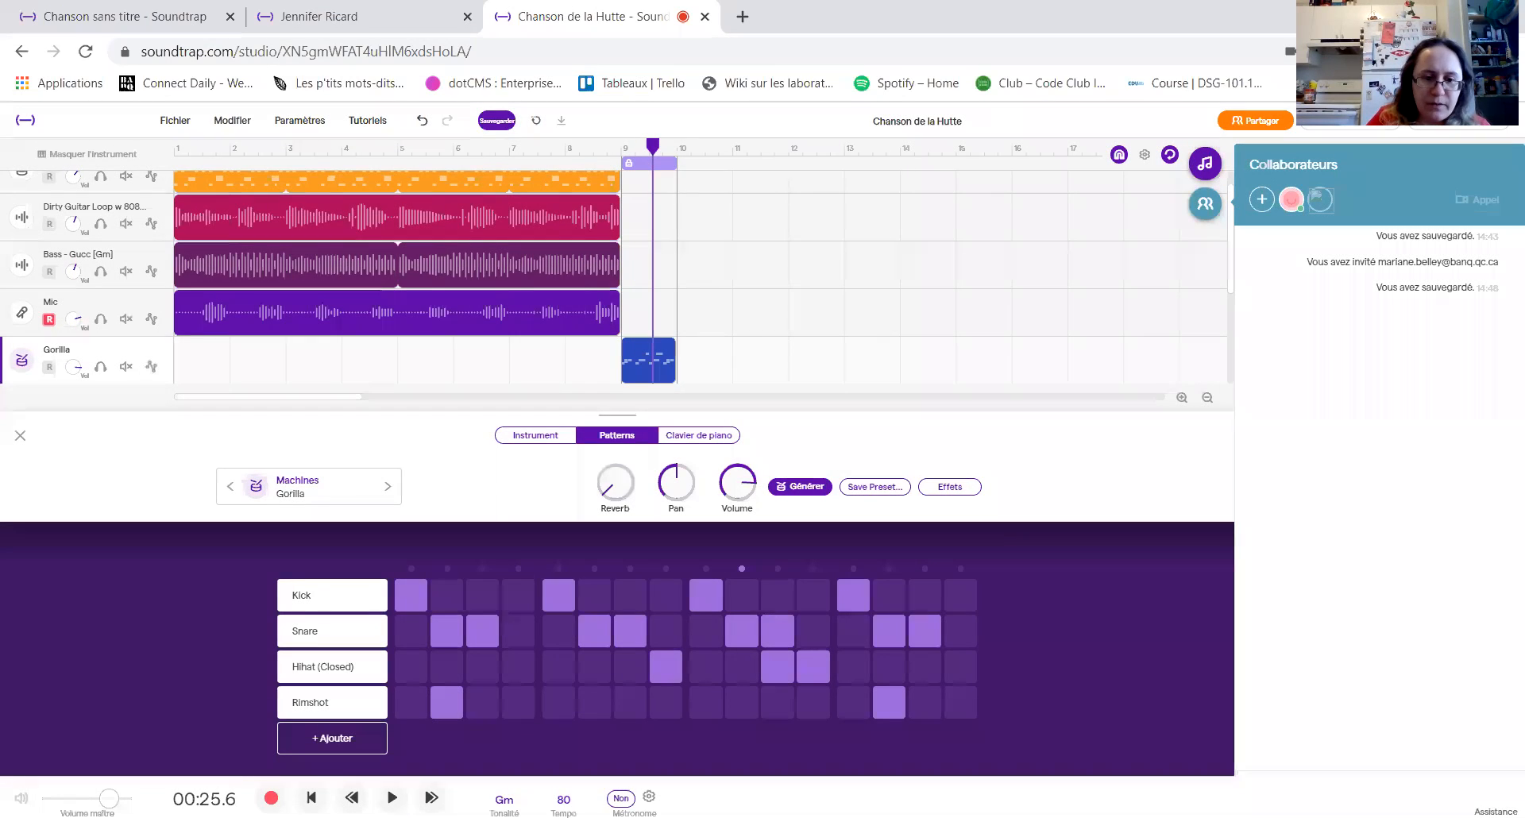
- With the pattern playing, try the Gritty, Pop n Snap, Old School Tape and Snappy Electro drum machines, then choose Purple Kit
{"action": "key", "text": "space"}
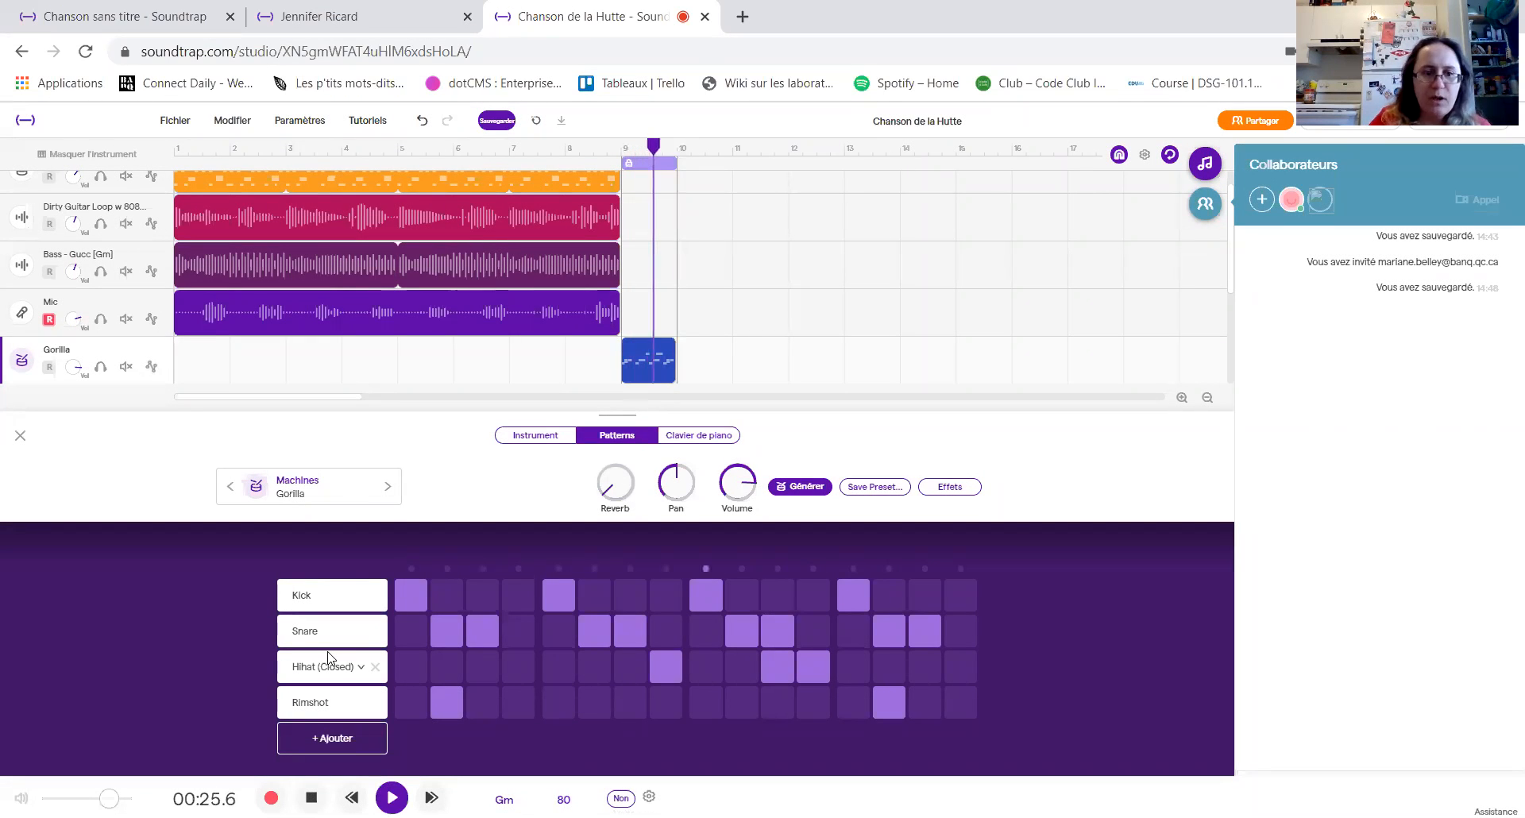
{"action": "left_click", "coordinate": [364, 490]}
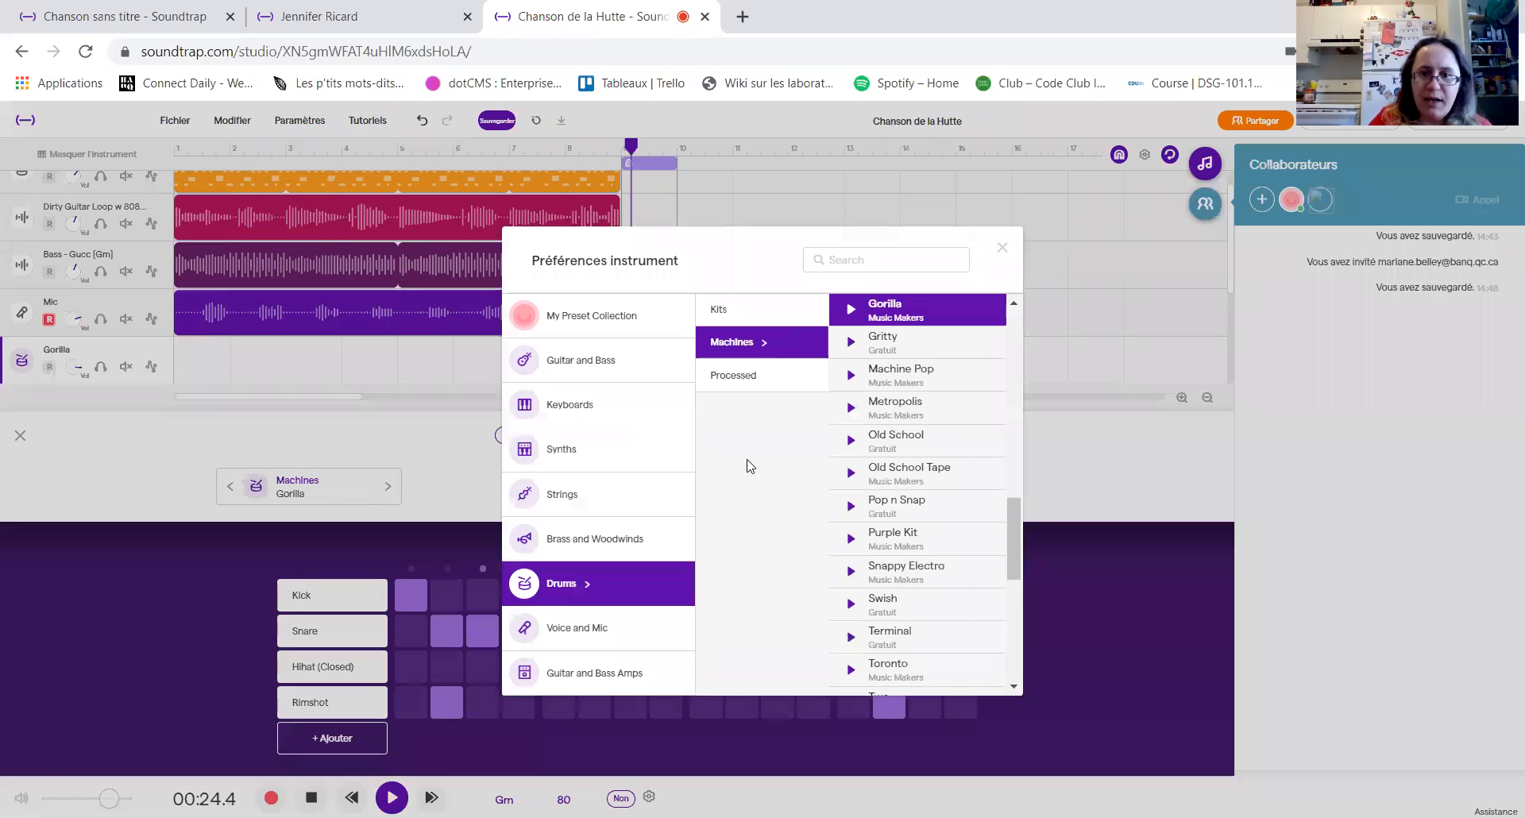
{"action": "left_click", "coordinate": [913, 343]}
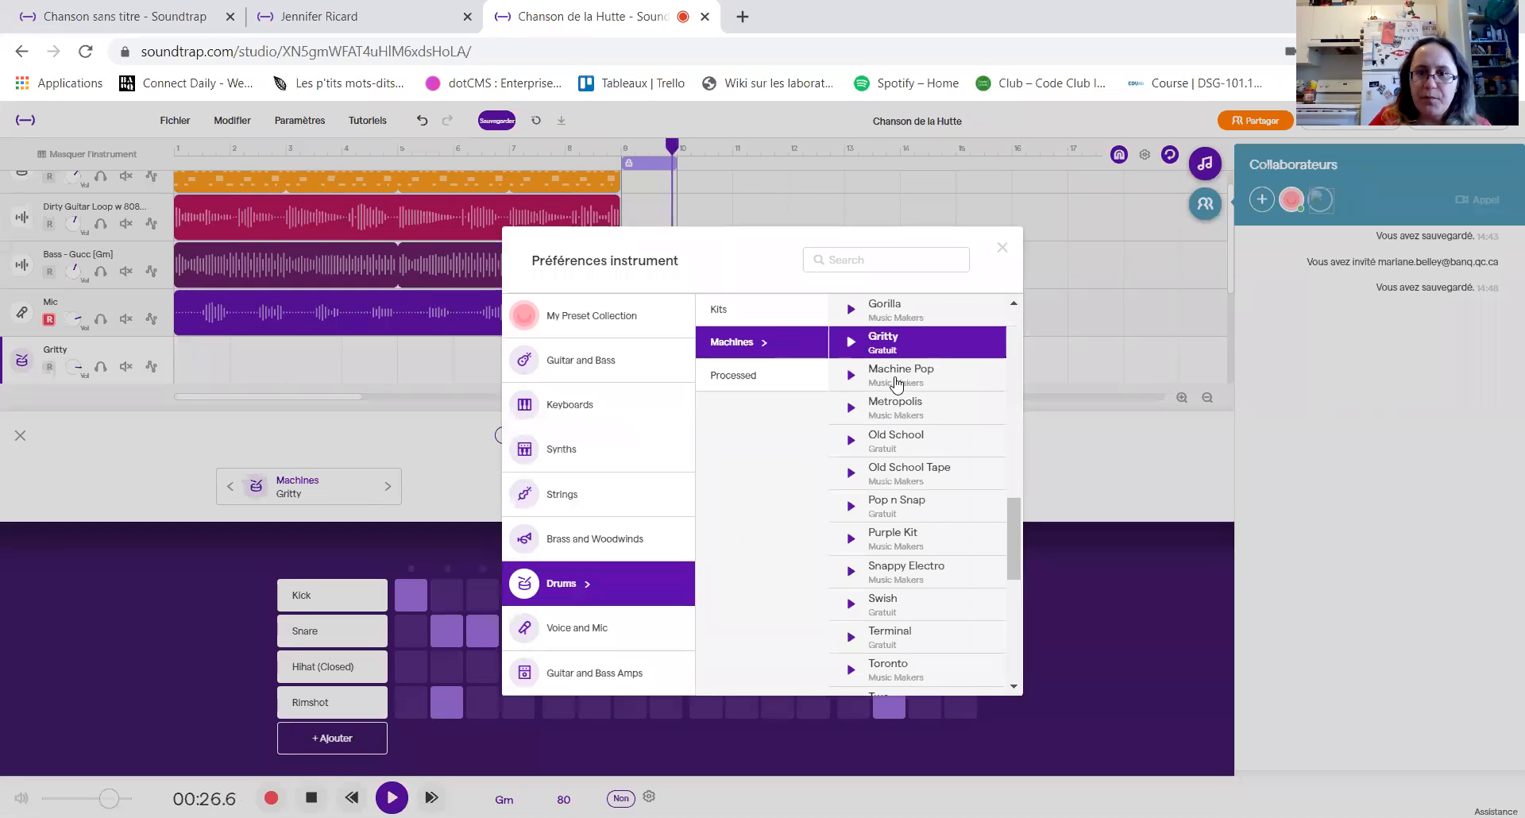
{"action": "left_click", "coordinate": [911, 506]}
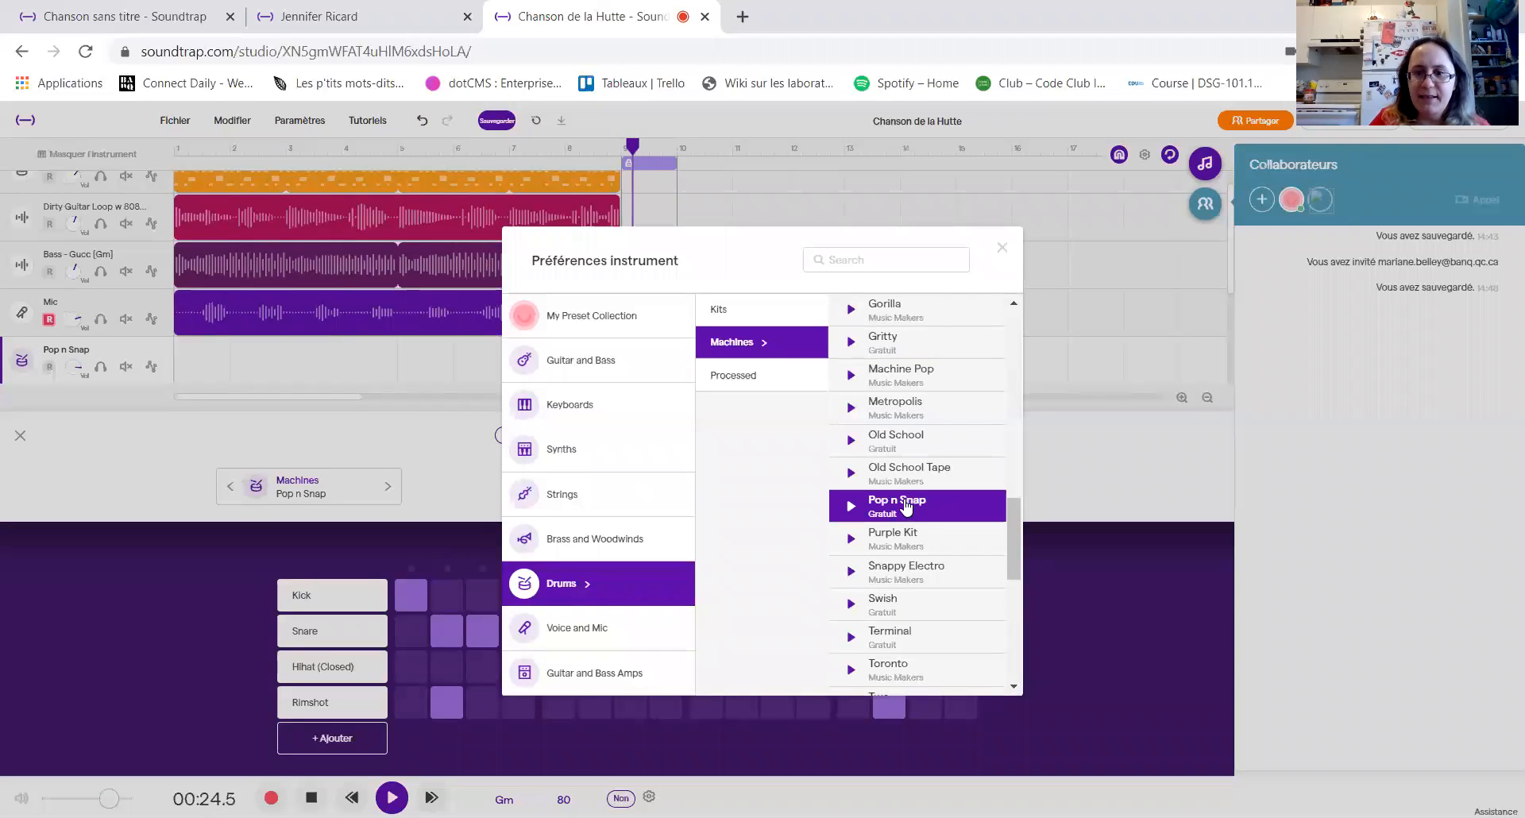
{"action": "left_click", "coordinate": [908, 480]}
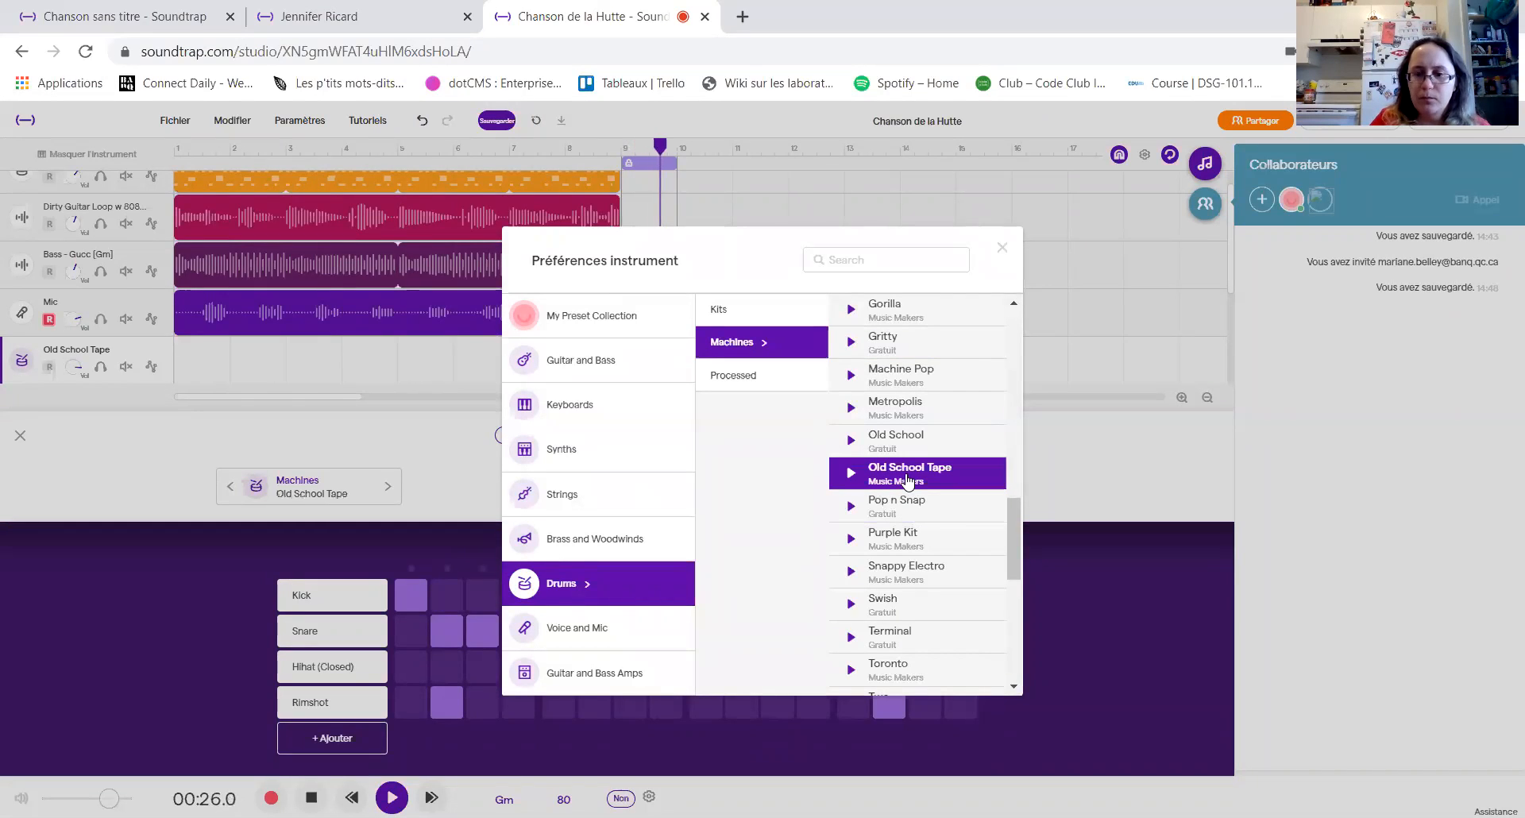
{"action": "left_click", "coordinate": [938, 578]}
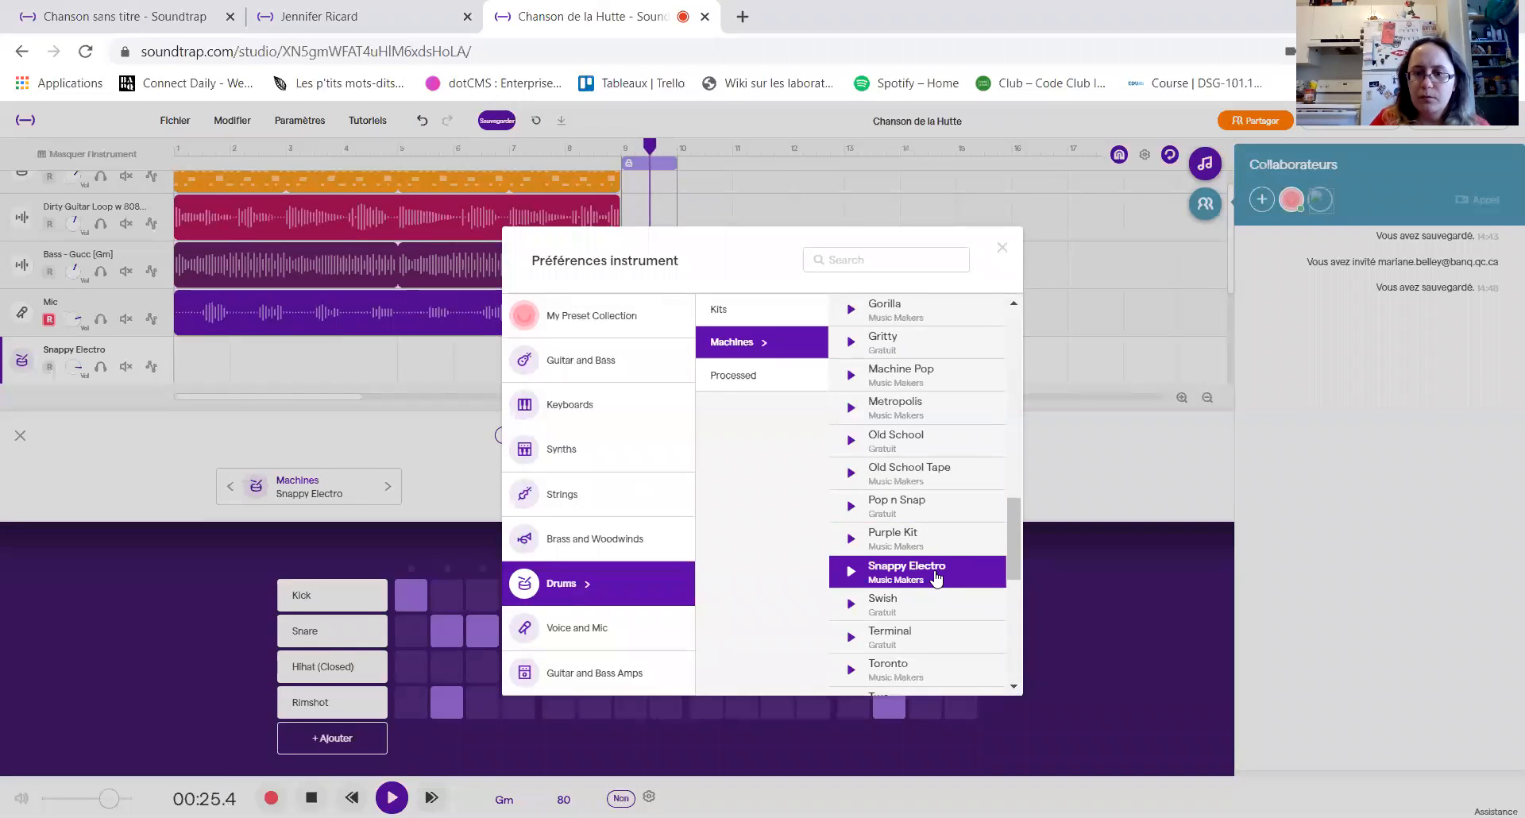
{"action": "left_click", "coordinate": [920, 540]}
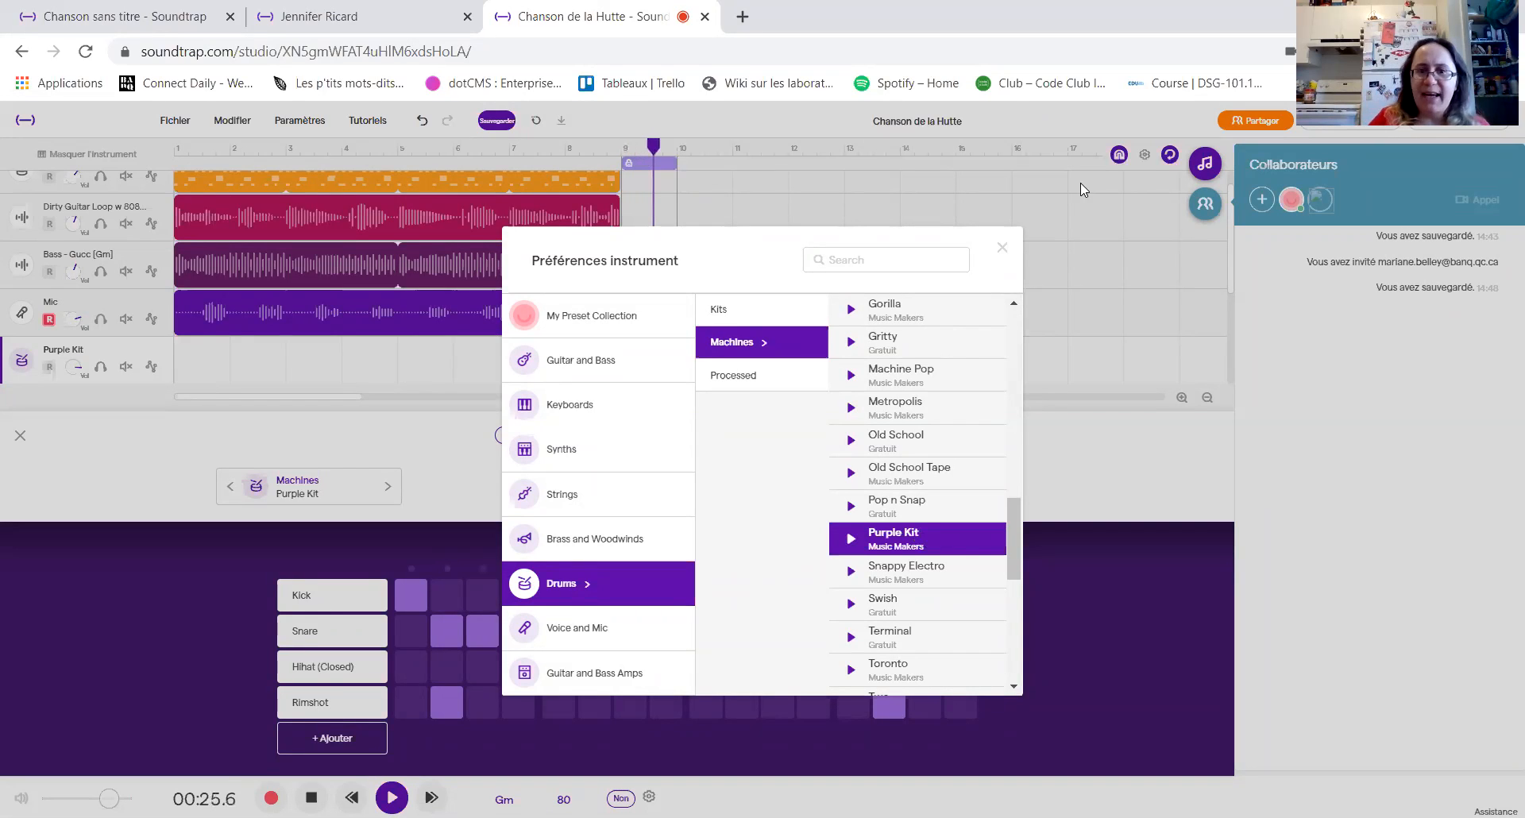
- Close the instrument preferences with Purple Kit selected and stop the playback
{"action": "left_click", "coordinate": [1002, 249]}
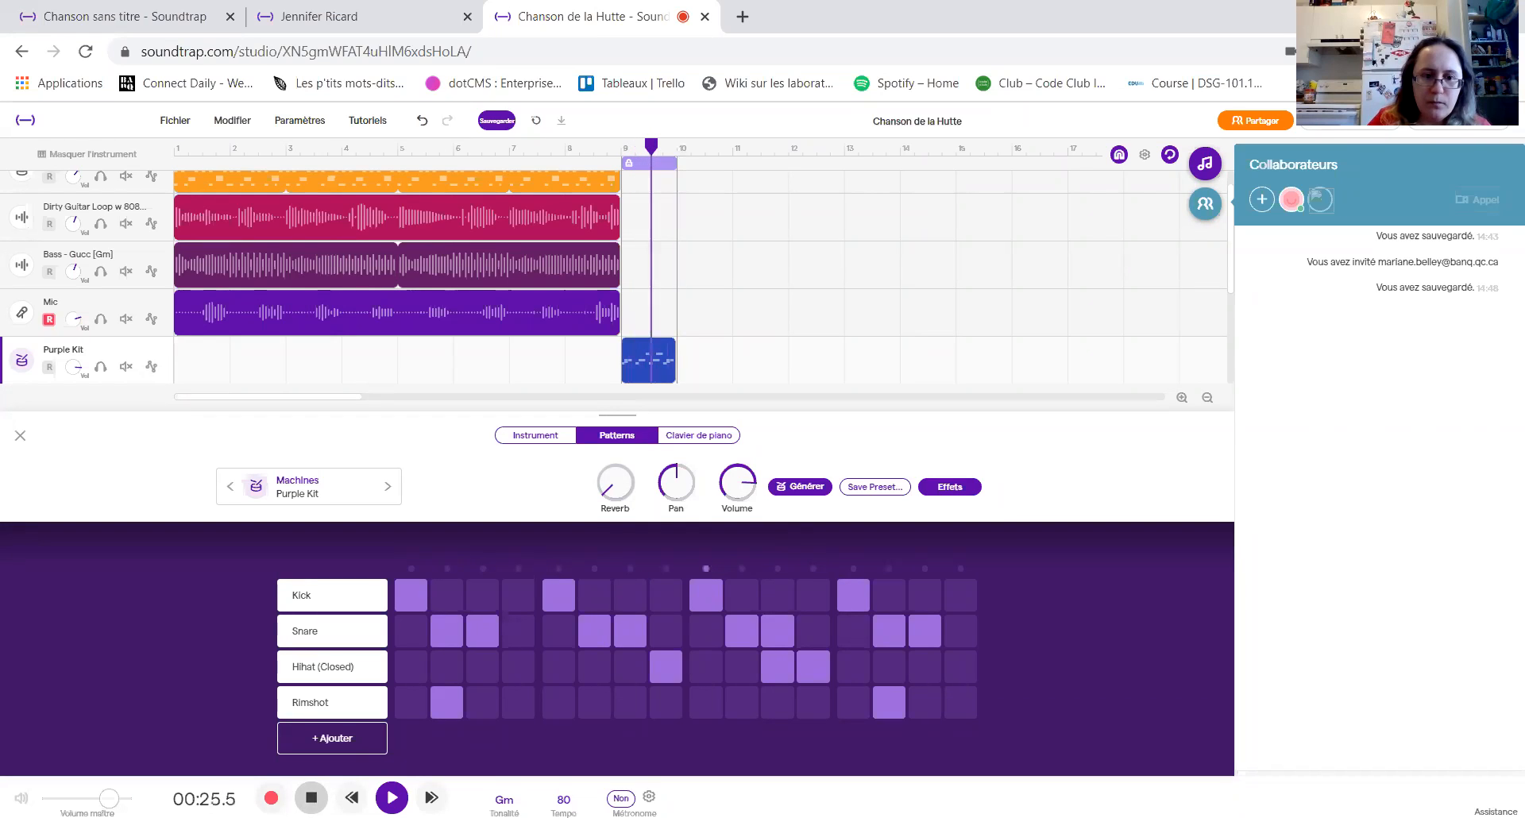
{"action": "left_click", "coordinate": [311, 797]}
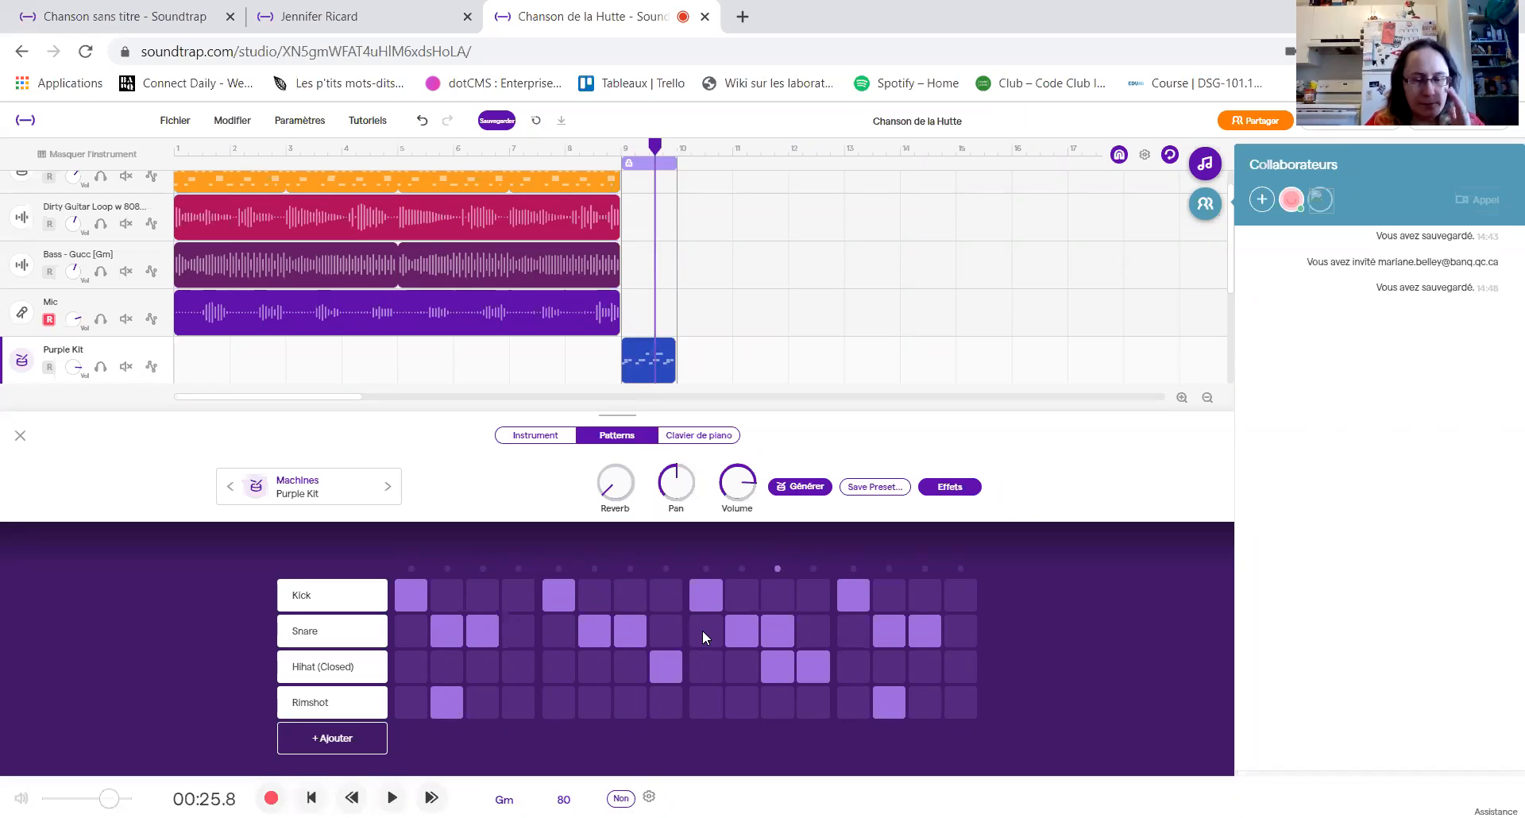
- Try stretching the Purple Kit region from measure 9 back to measure 1, and restore it to one measure
{"action": "mouse_move", "coordinate": [640, 366]}
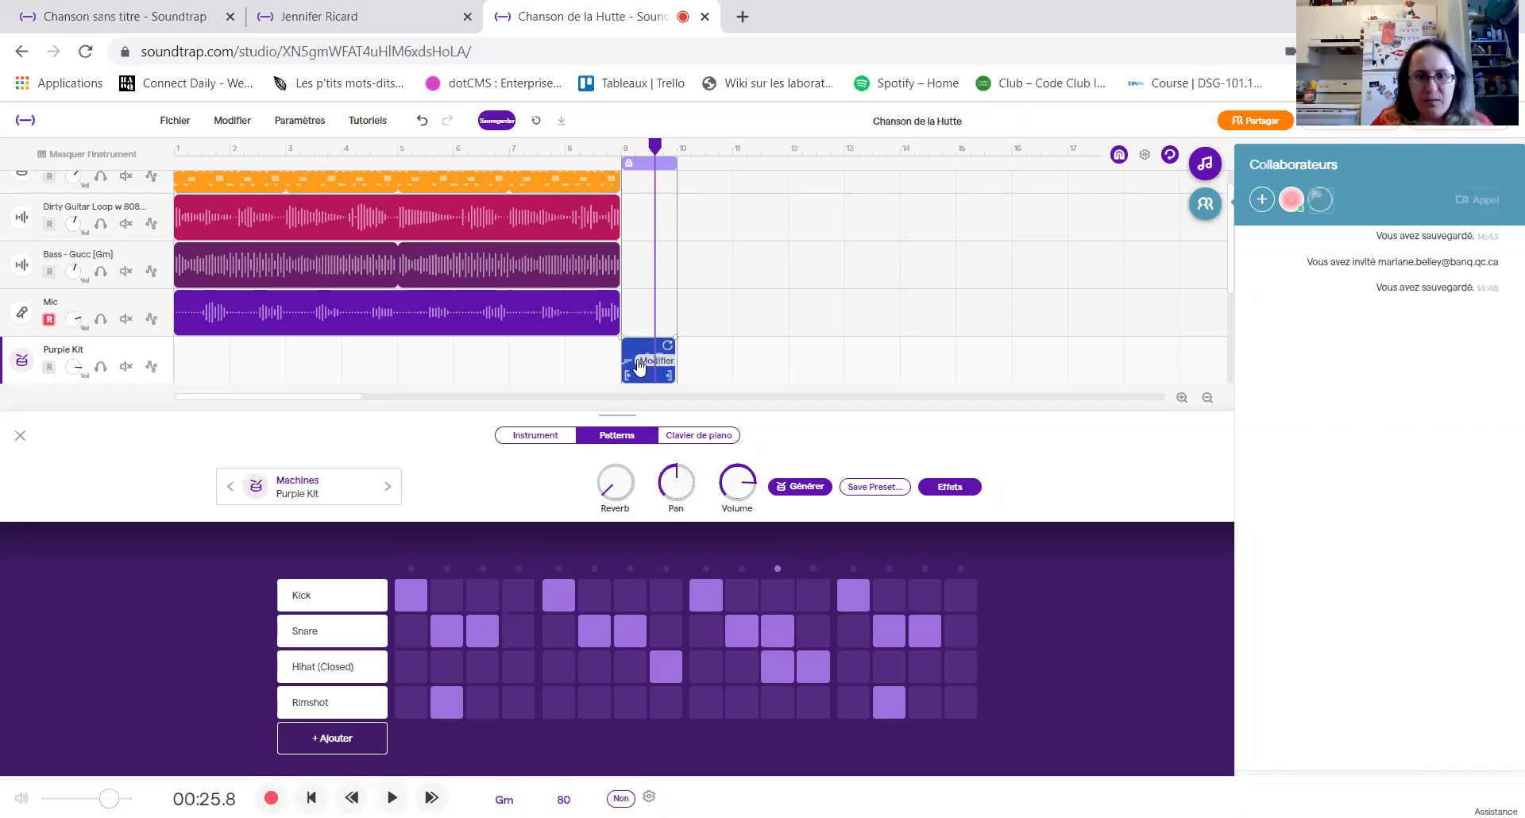
{"action": "left_click_drag", "start_coordinate": [626, 378], "coordinate": [170, 386]}
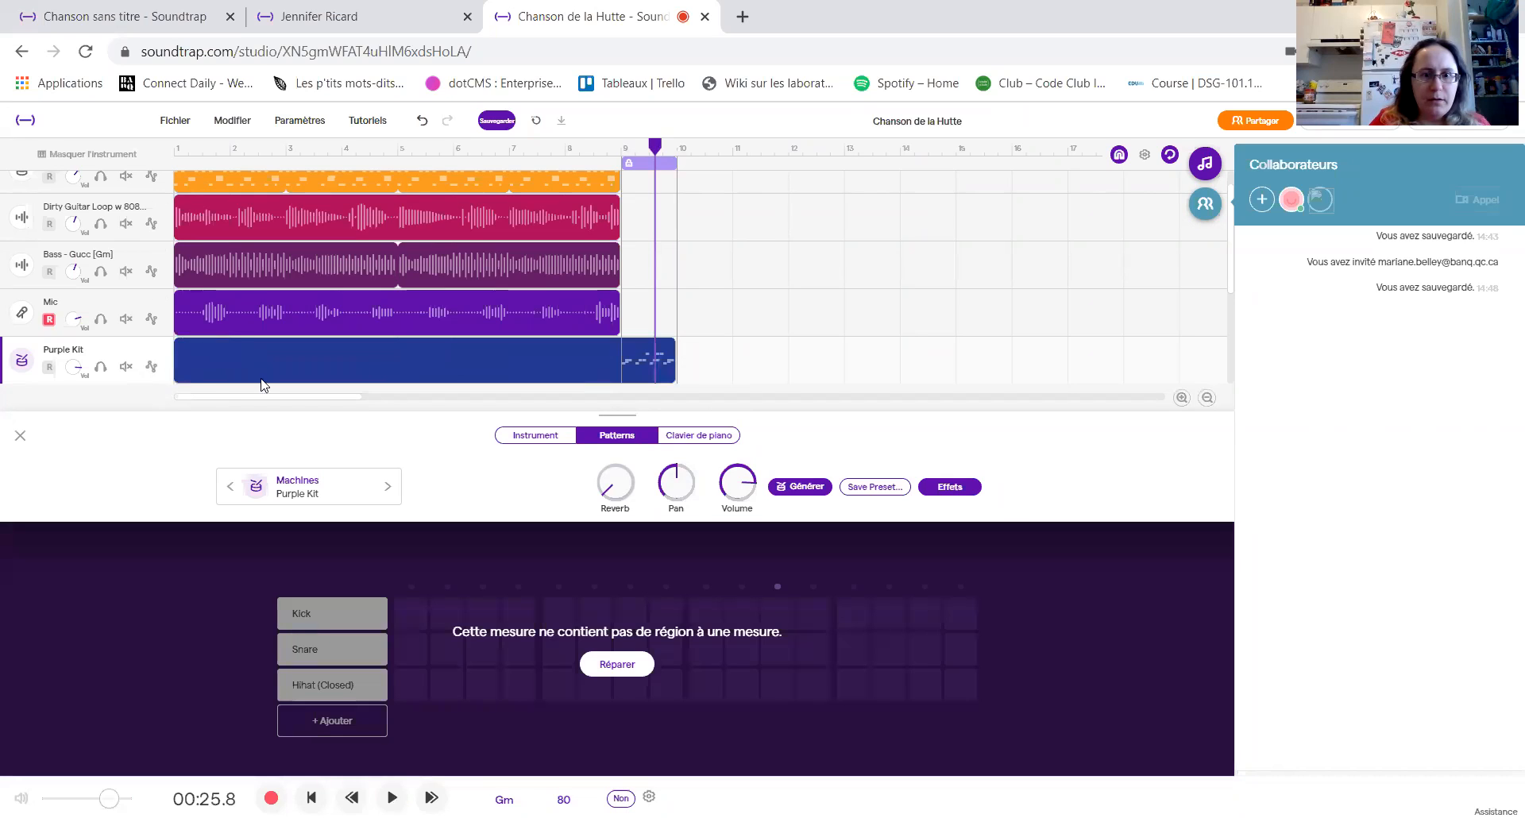
{"action": "left_click_drag", "start_coordinate": [204, 373], "coordinate": [624, 374]}
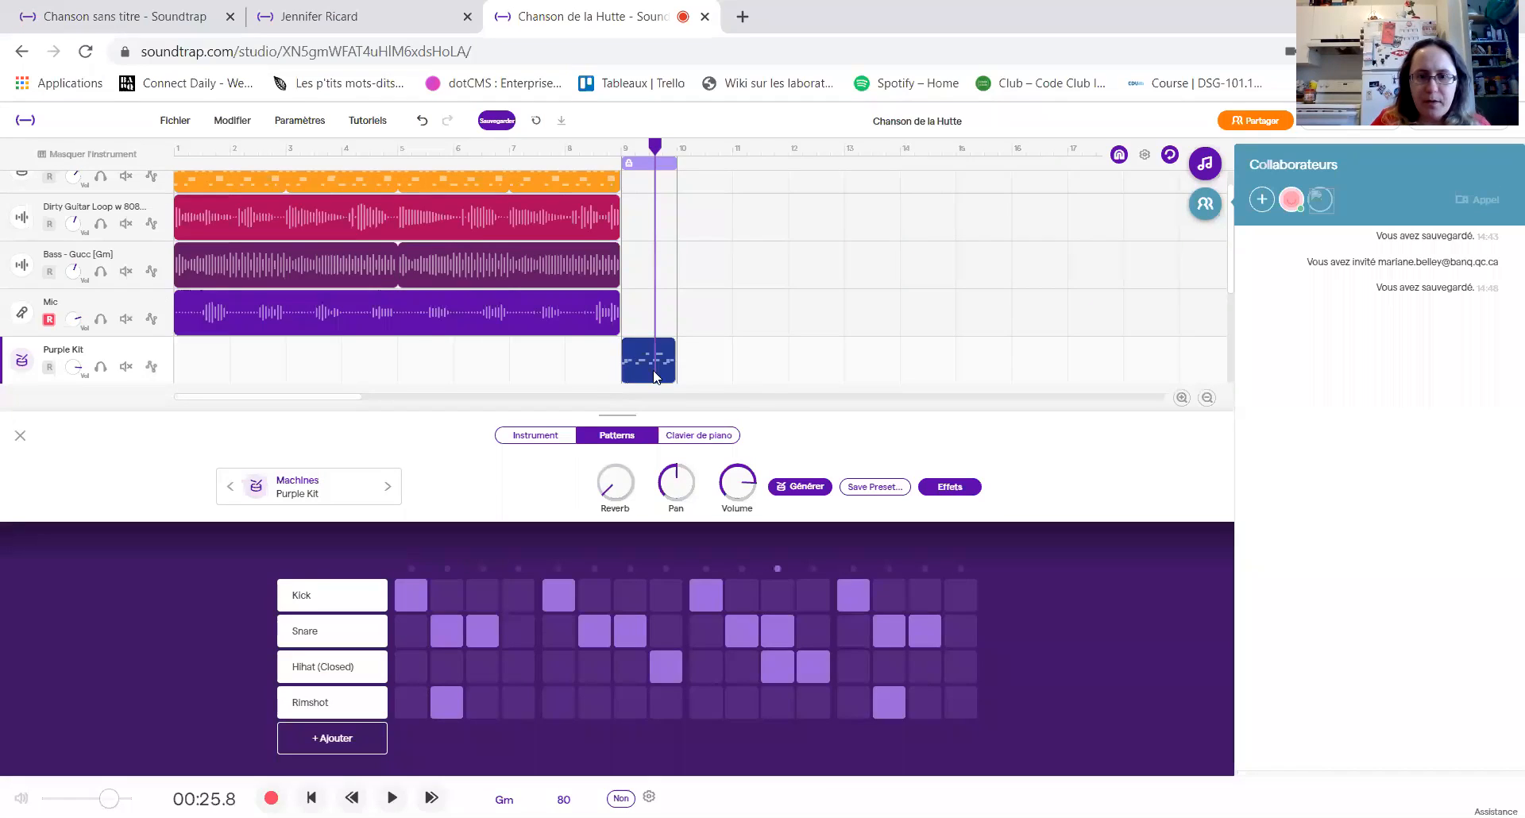
- Copy the one-measure Purple Kit region at measure 9
{"action": "right_click", "coordinate": [634, 349]}
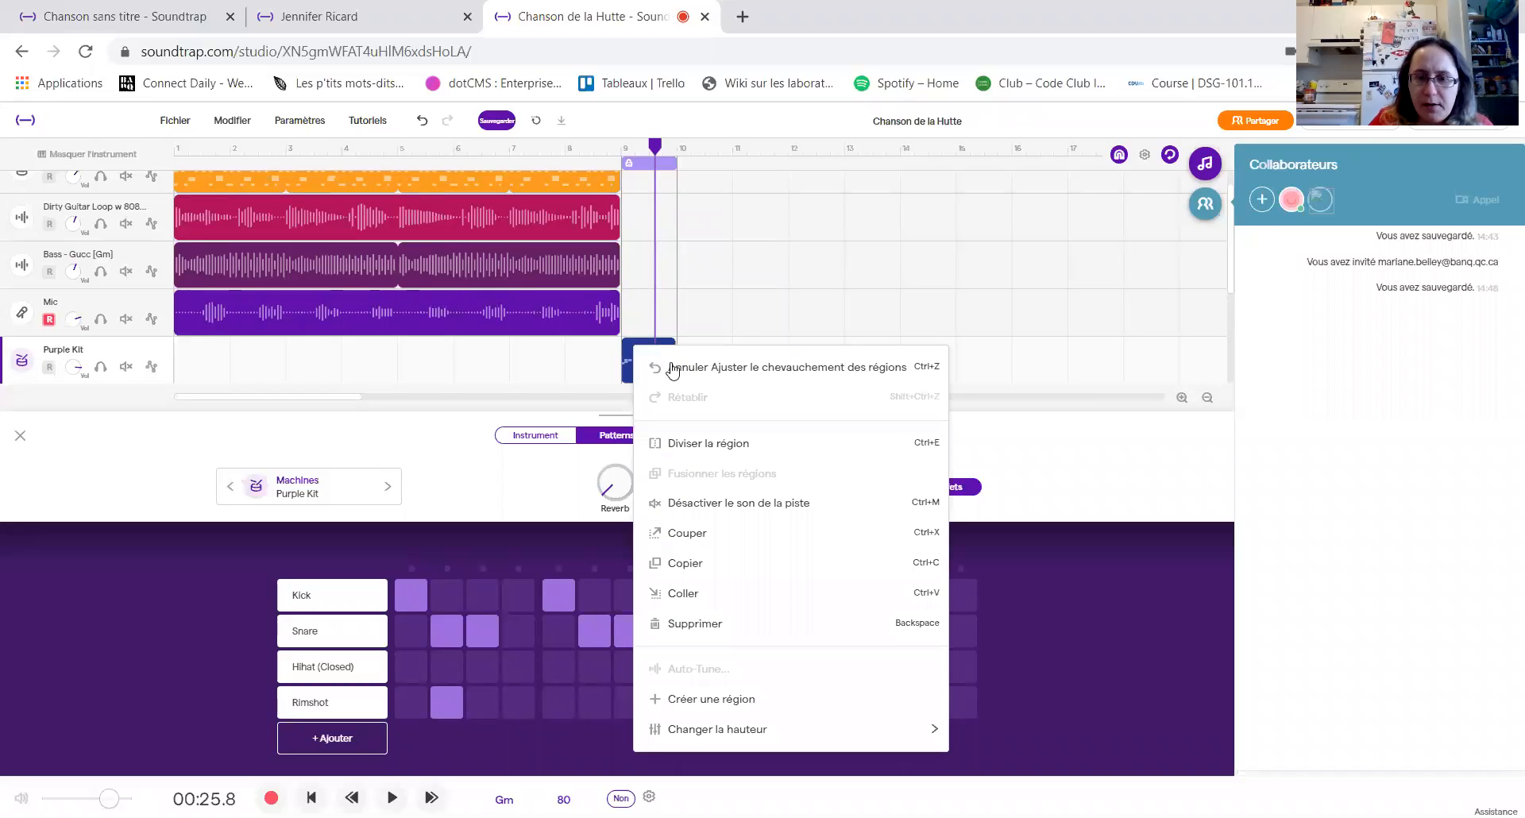
{"action": "left_click", "coordinate": [762, 564]}
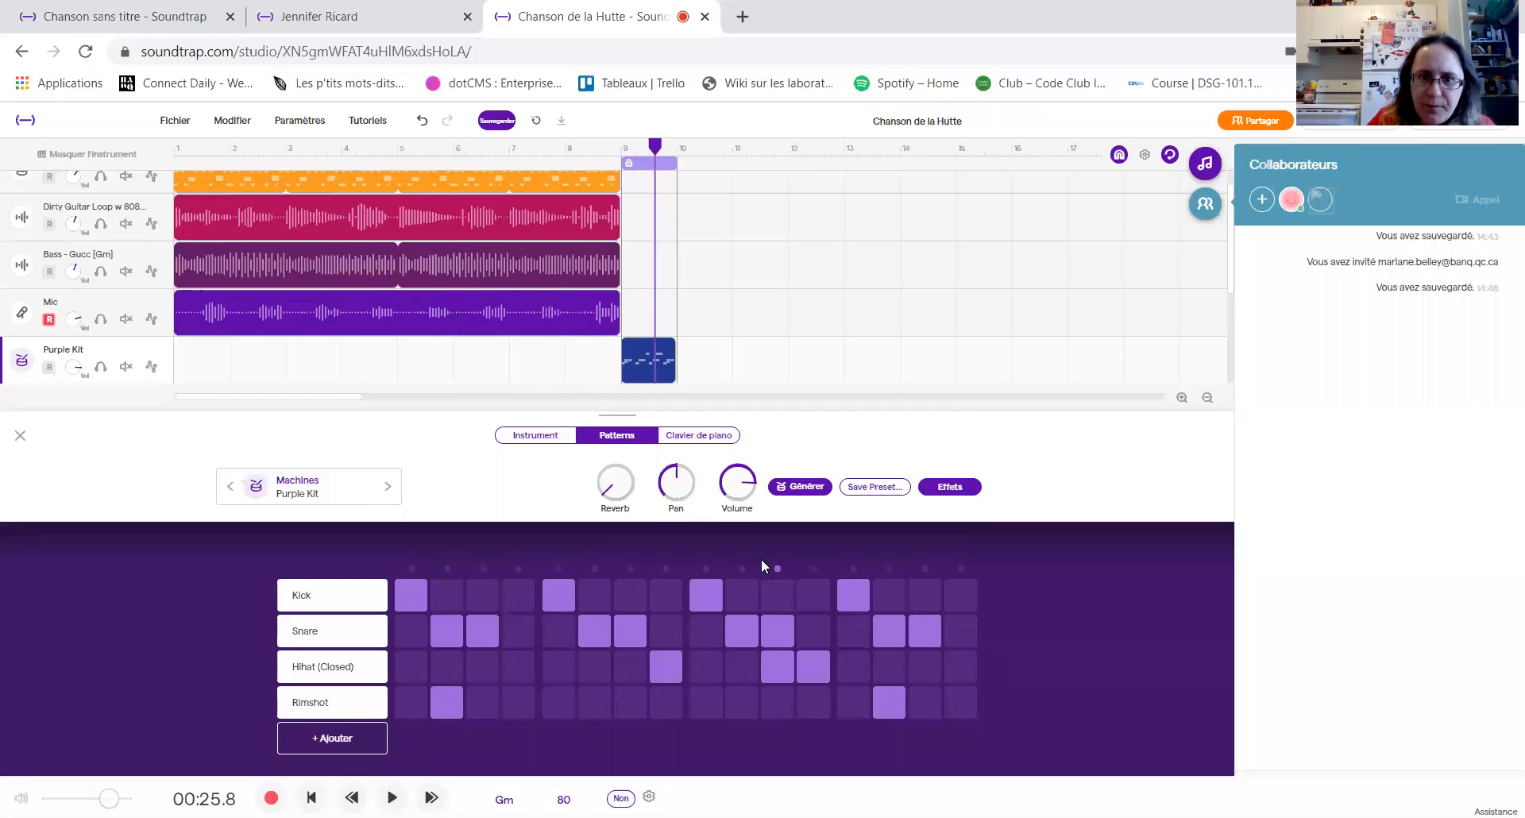
- Try pasting the copied drum region near the end of measure 8, and undo the paste
{"action": "left_click", "coordinate": [606, 375]}
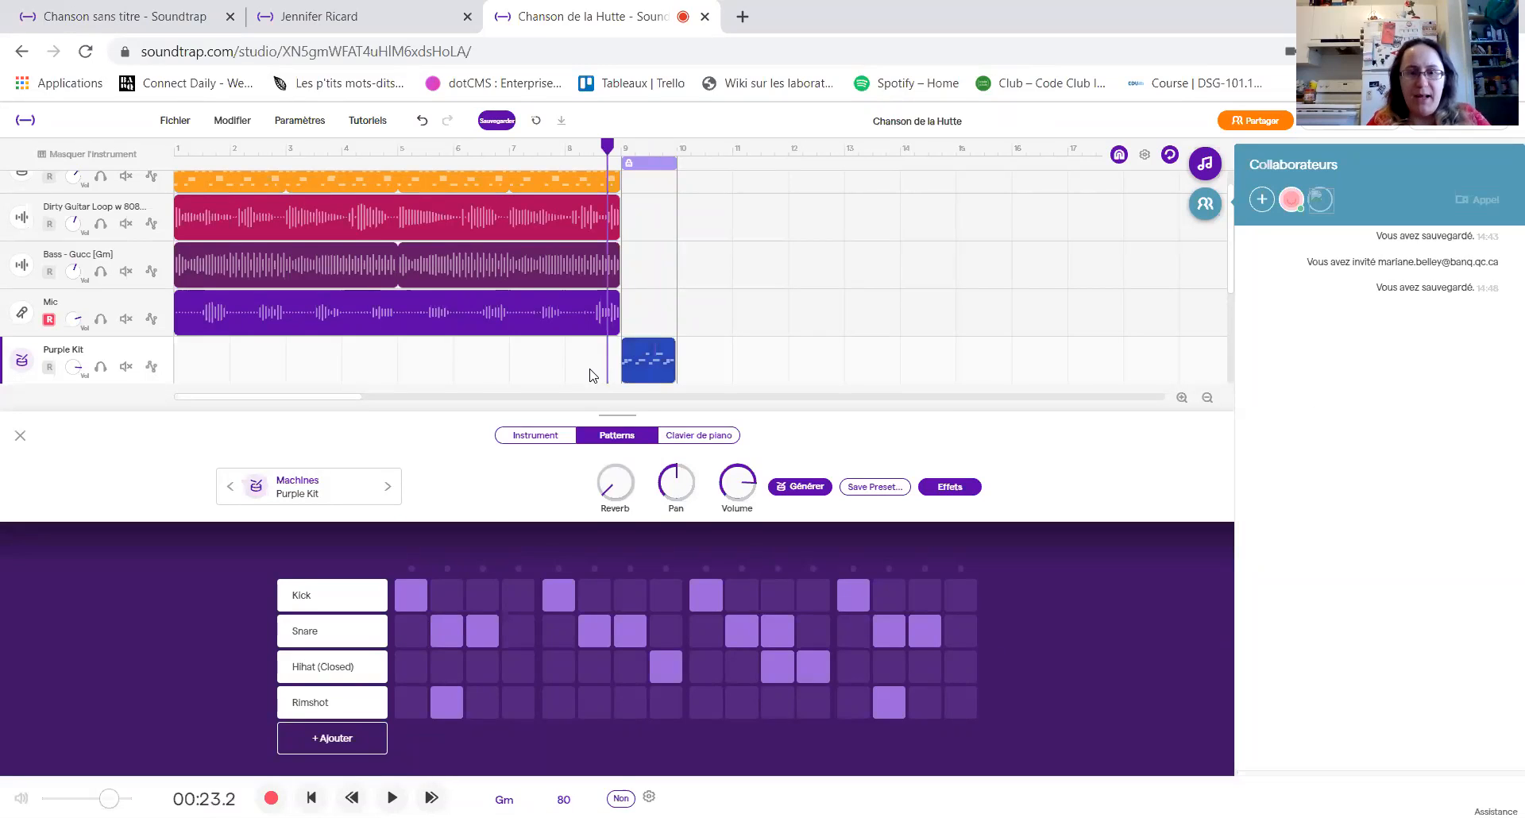
{"action": "key", "text": "ctrl+v"}
{"action": "mouse_move", "coordinate": [619, 367]}
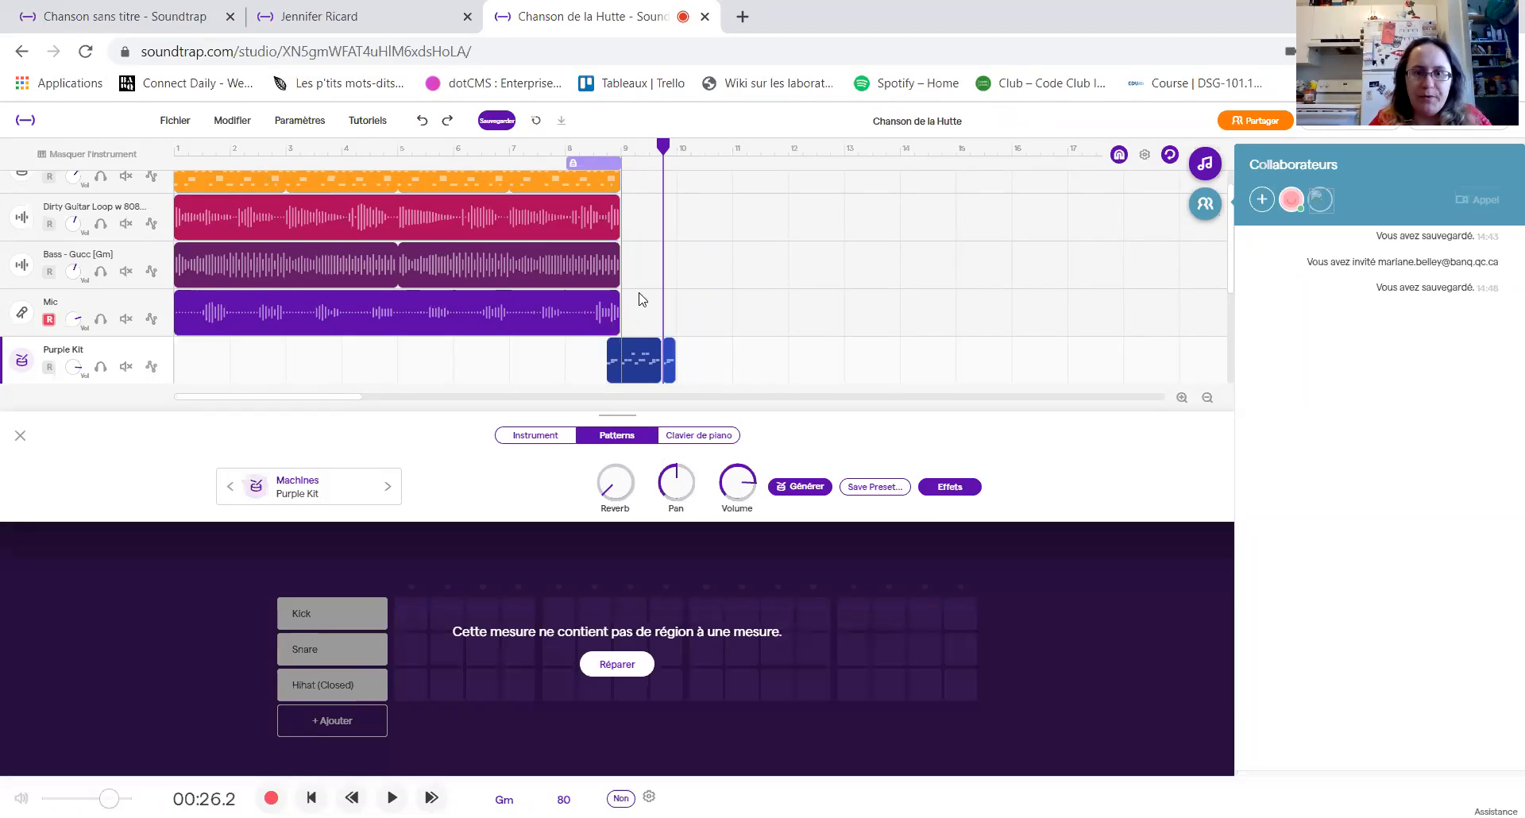
{"action": "left_click", "coordinate": [422, 121]}
- Paste eight copies of the drum region one after another on the Purple Kit track, filling measures 1 to 8
{"action": "left_click_drag", "start_coordinate": [666, 154], "coordinate": [177, 182]}
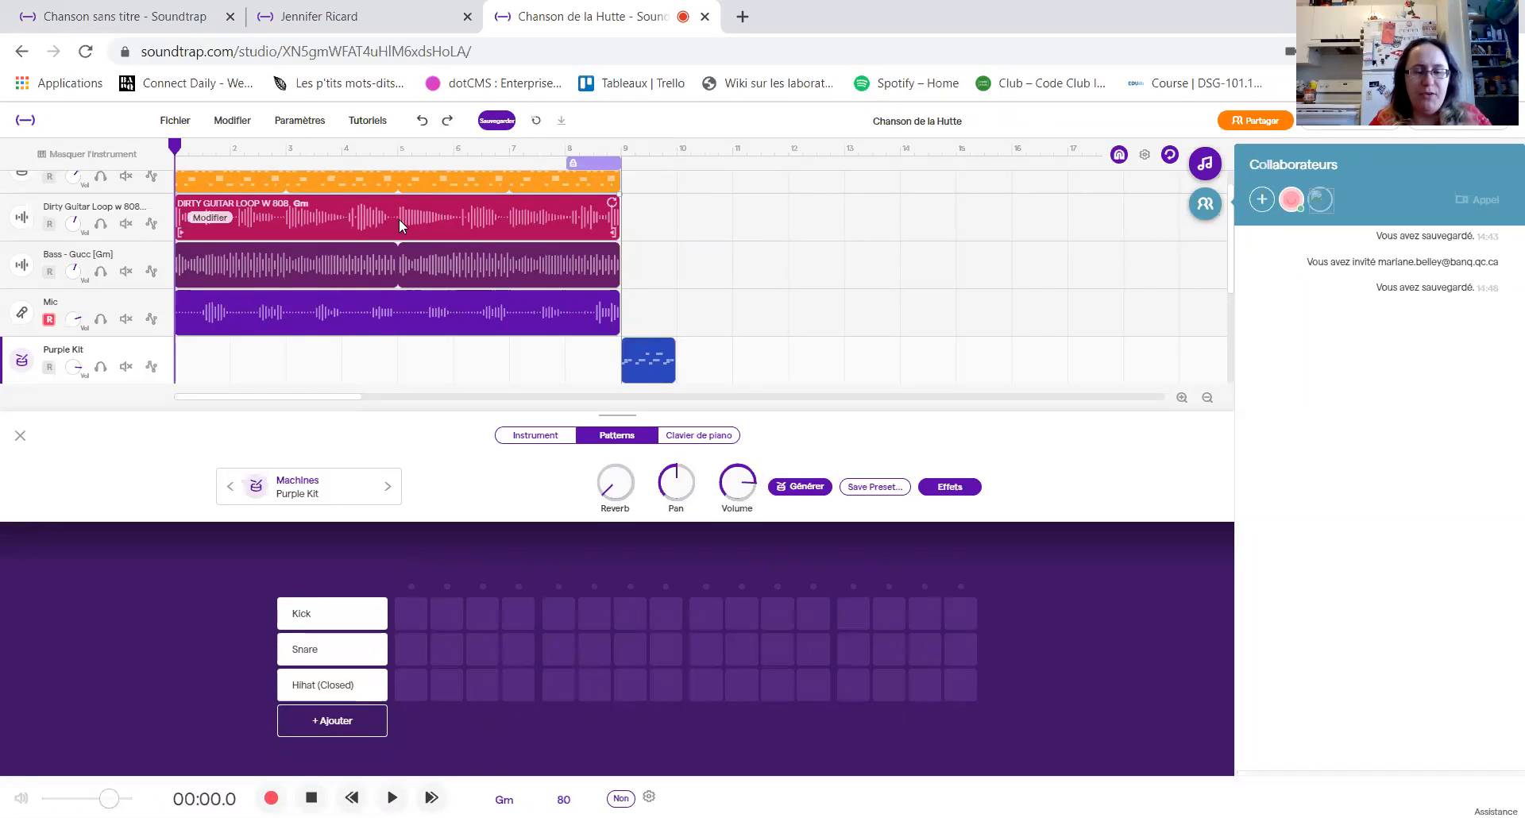
{"action": "right_click", "coordinate": [204, 366]}
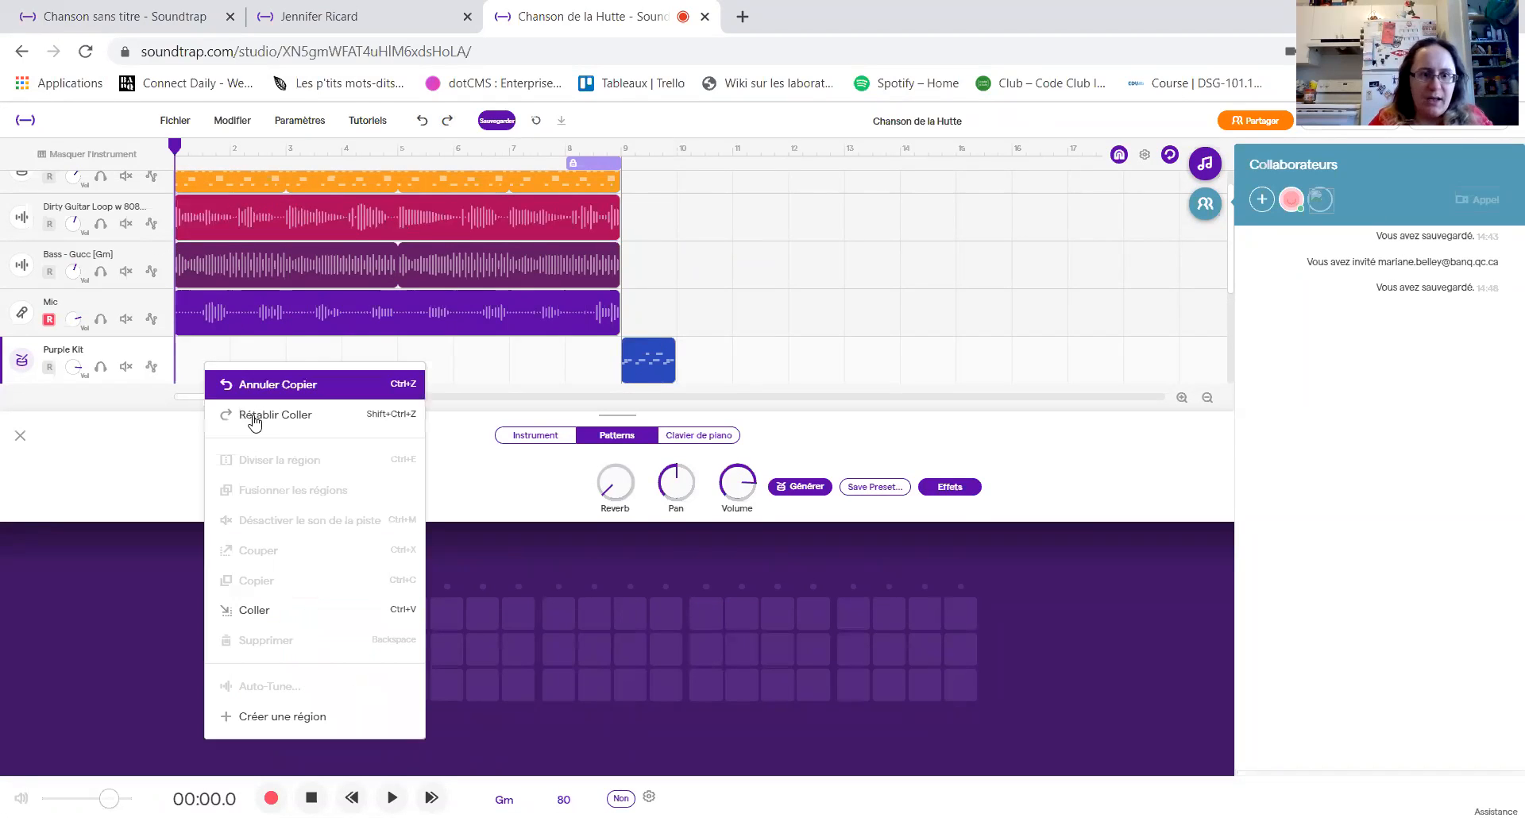
{"action": "left_click", "coordinate": [263, 608]}
{"action": "key", "text": "ctrl+v"}
{"action": "key", "text": "ctrl+v"}
{"action": "key", "text": "ctrl+v"}
{"action": "key", "text": "ctrl+v"}
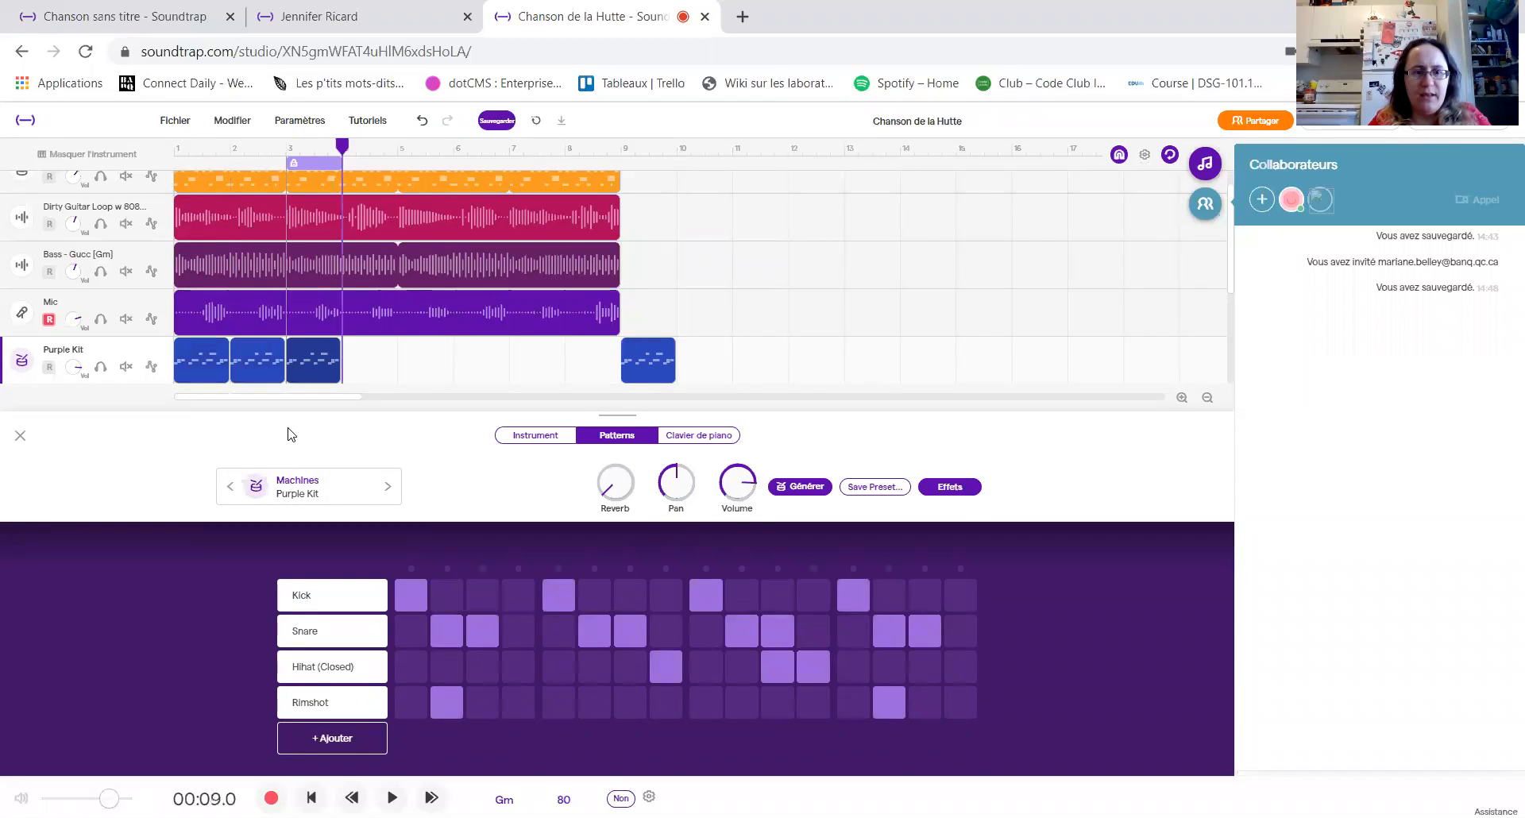
{"action": "key", "text": "ctrl+v"}
{"action": "key", "text": "ctrl+v"}
{"action": "key", "text": "ctrl+v"}
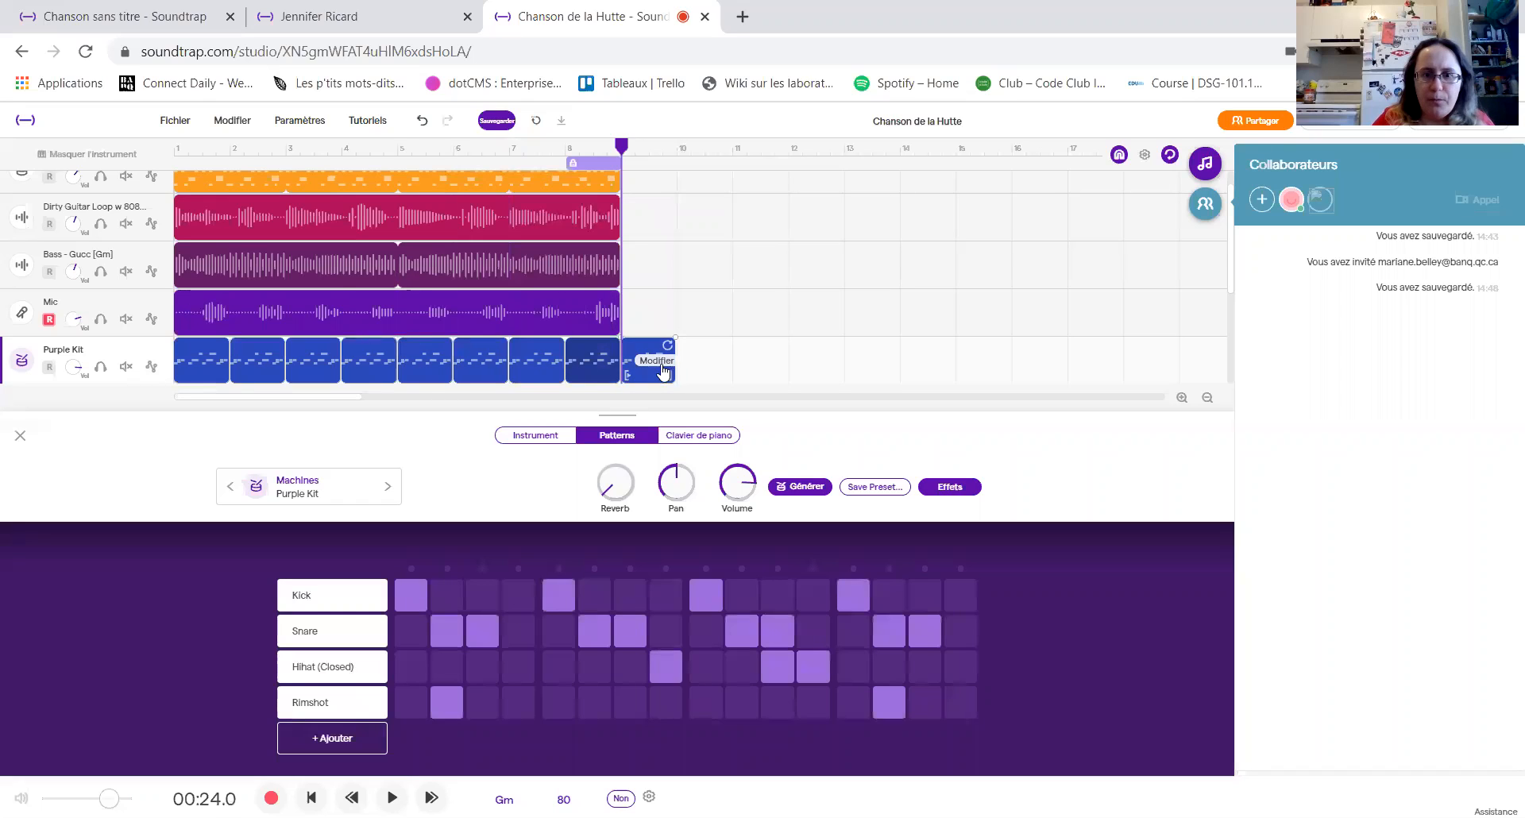
- Delete the Purple Kit region at measure 8 and move the region from measure 9 into its place
{"action": "right_click", "coordinate": [640, 348]}
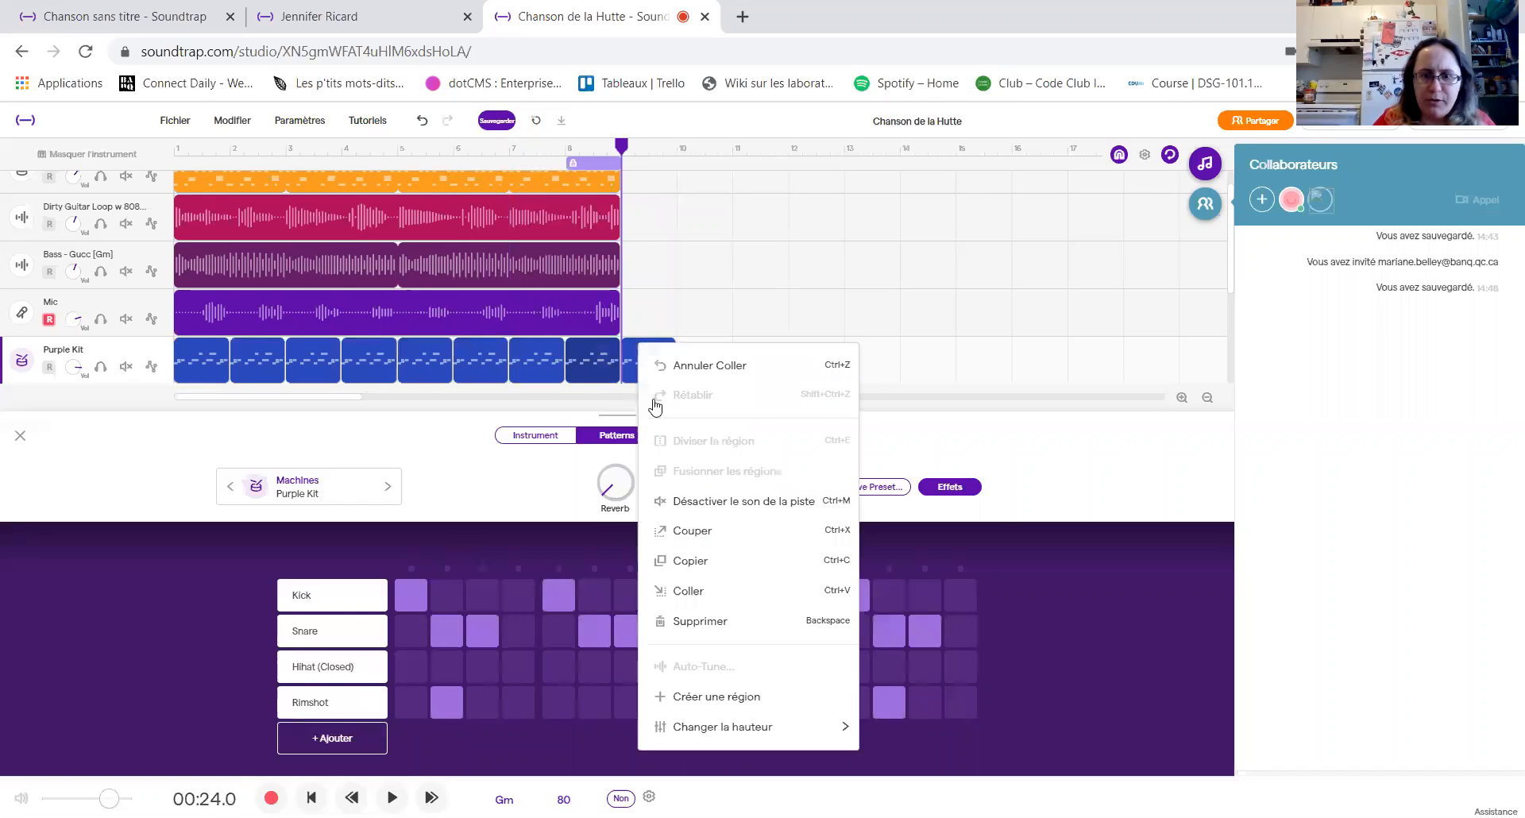
{"action": "left_click", "coordinate": [699, 621]}
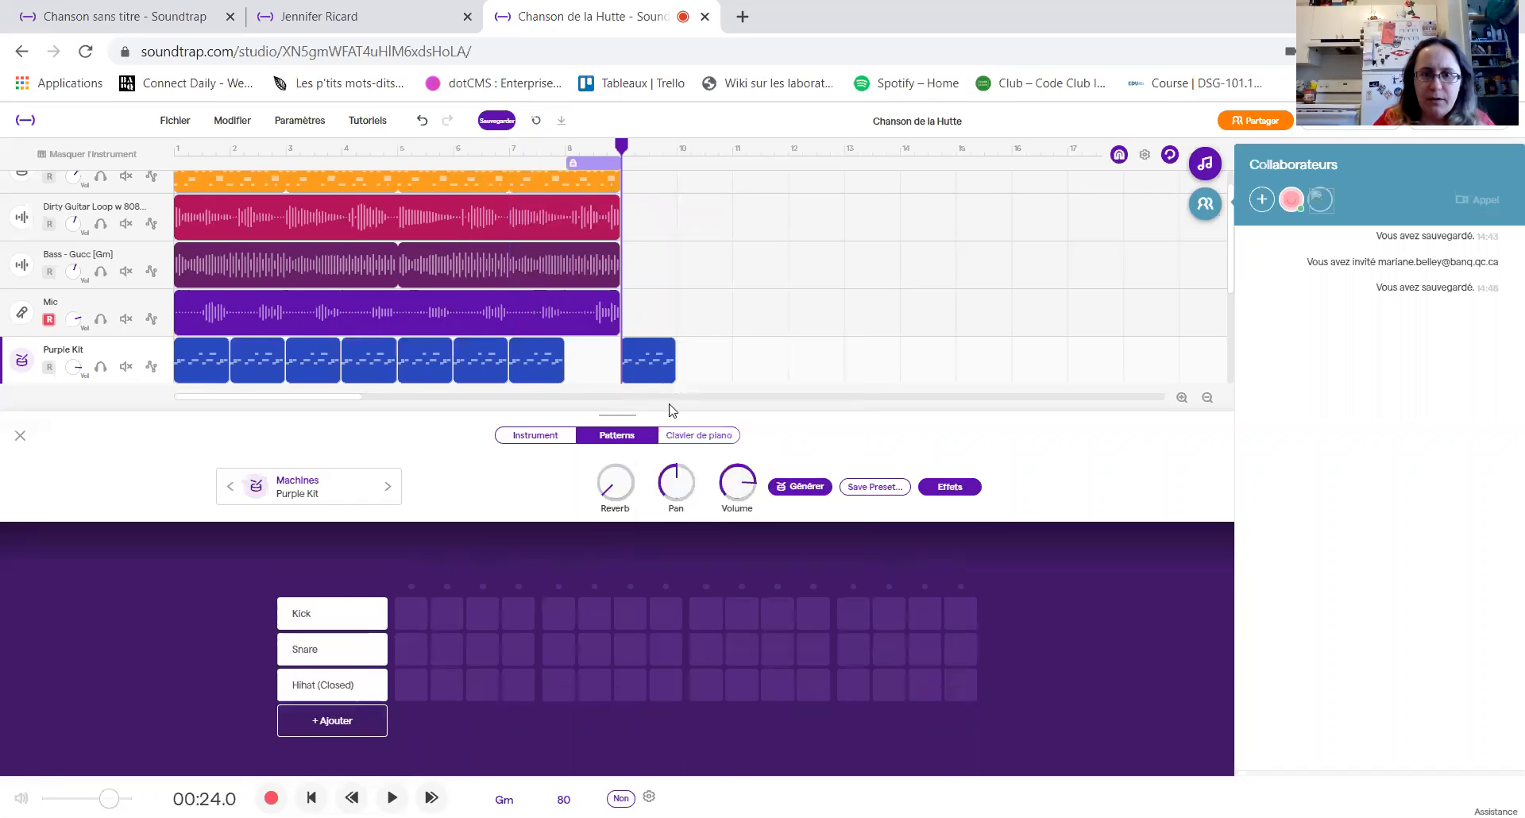
{"action": "left_click_drag", "start_coordinate": [647, 359], "coordinate": [585, 359]}
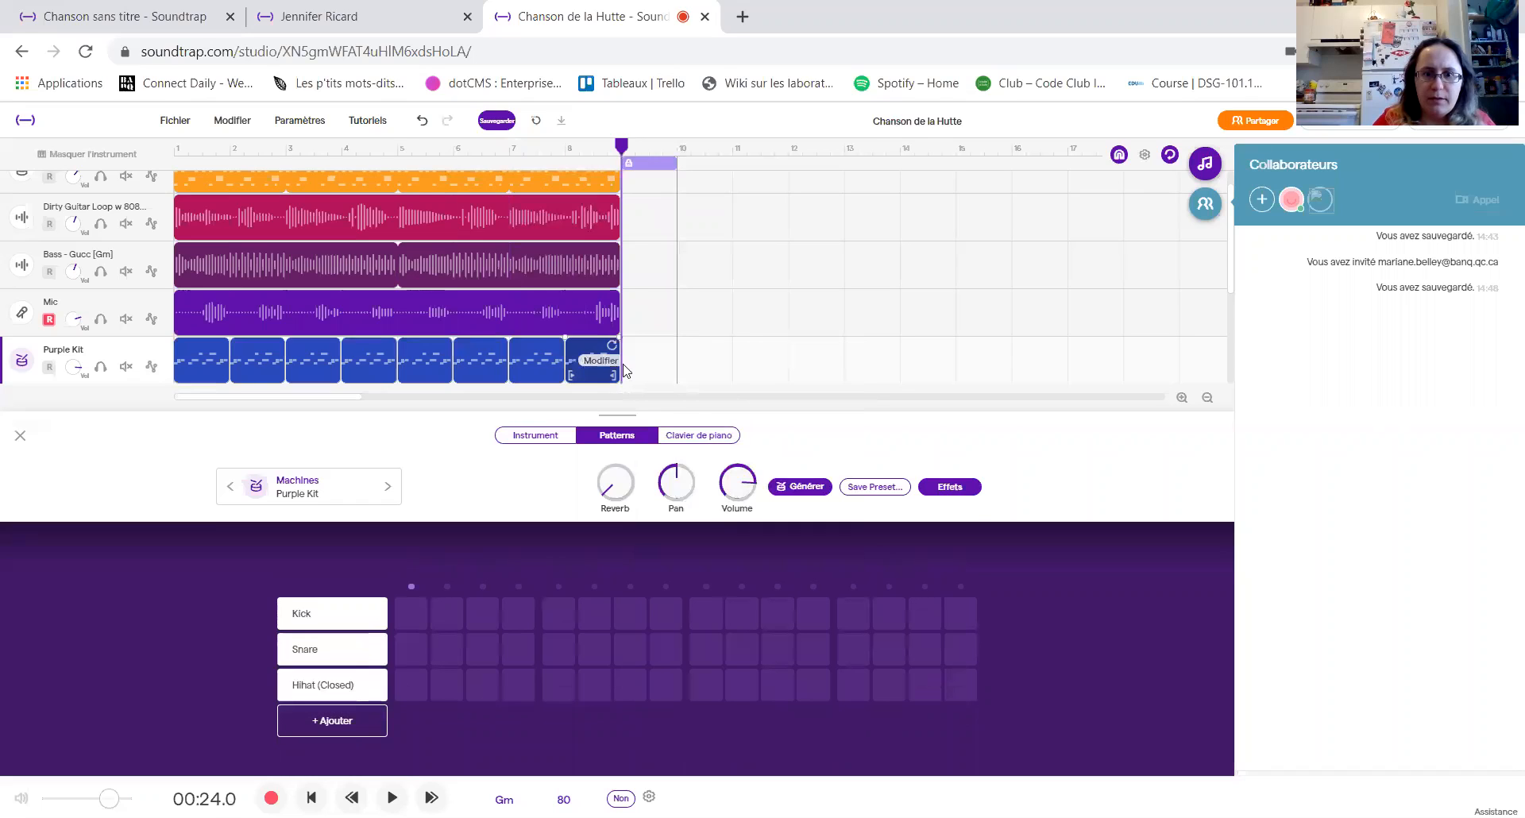
{"action": "left_click", "coordinate": [774, 370]}
- Close the drum pattern editor, play the whole song from the beginning and stop it
{"action": "key", "text": "Return"}
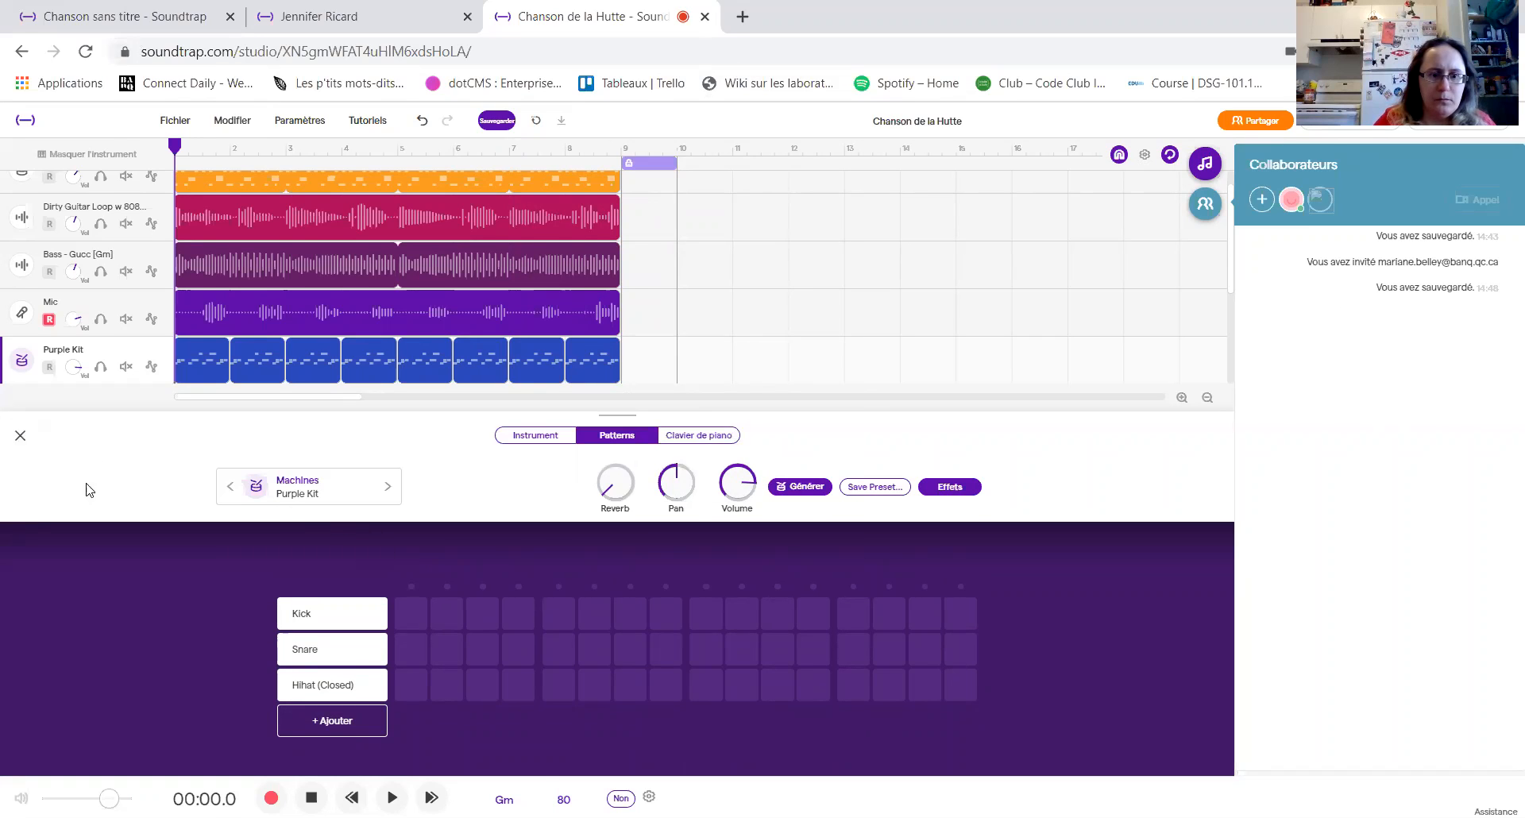
{"action": "left_click", "coordinate": [17, 439]}
{"action": "left_click", "coordinate": [392, 797]}
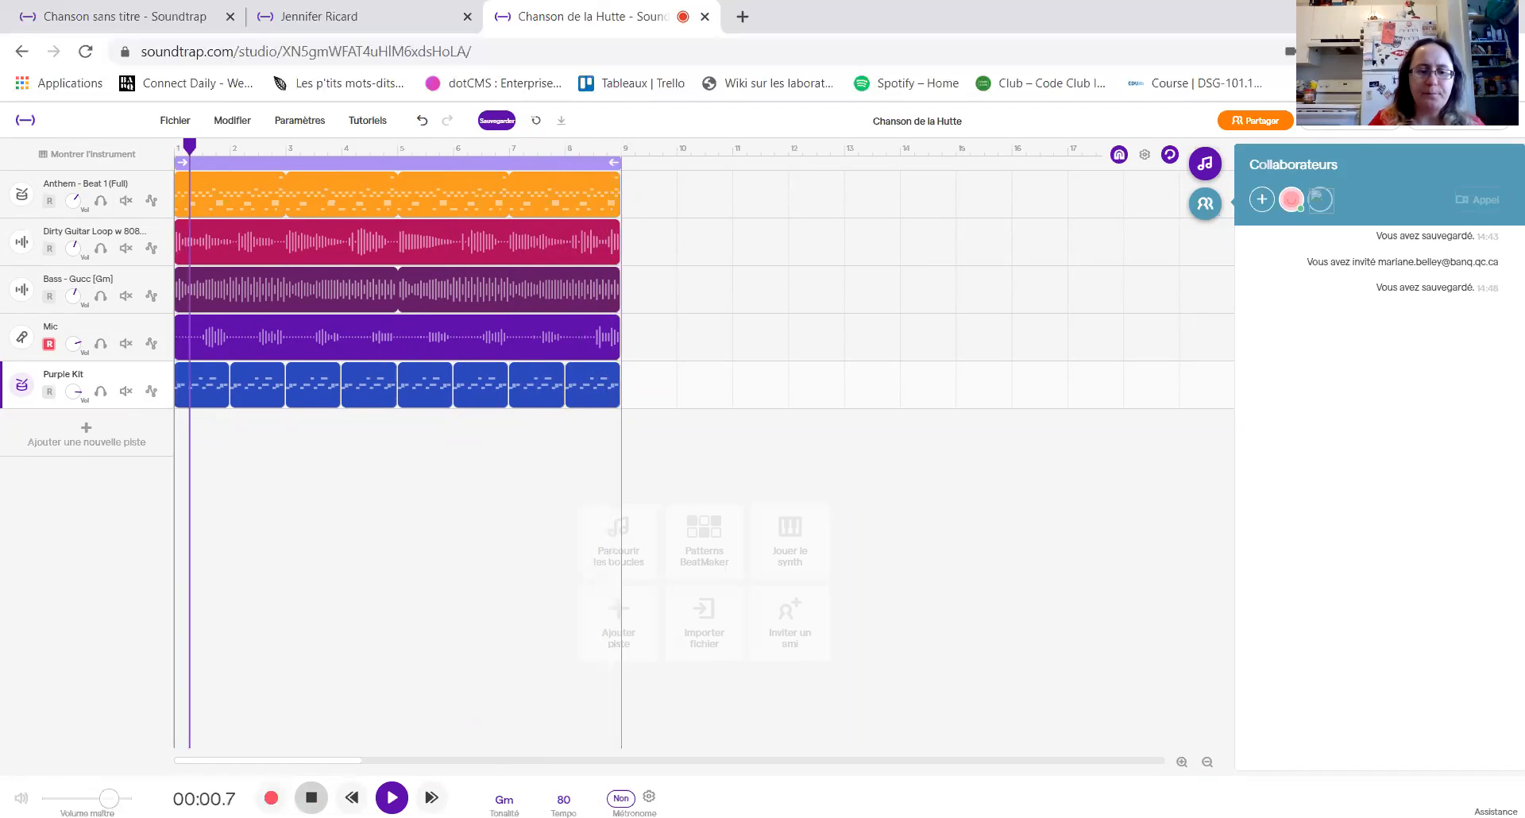
{"action": "left_click", "coordinate": [311, 798]}
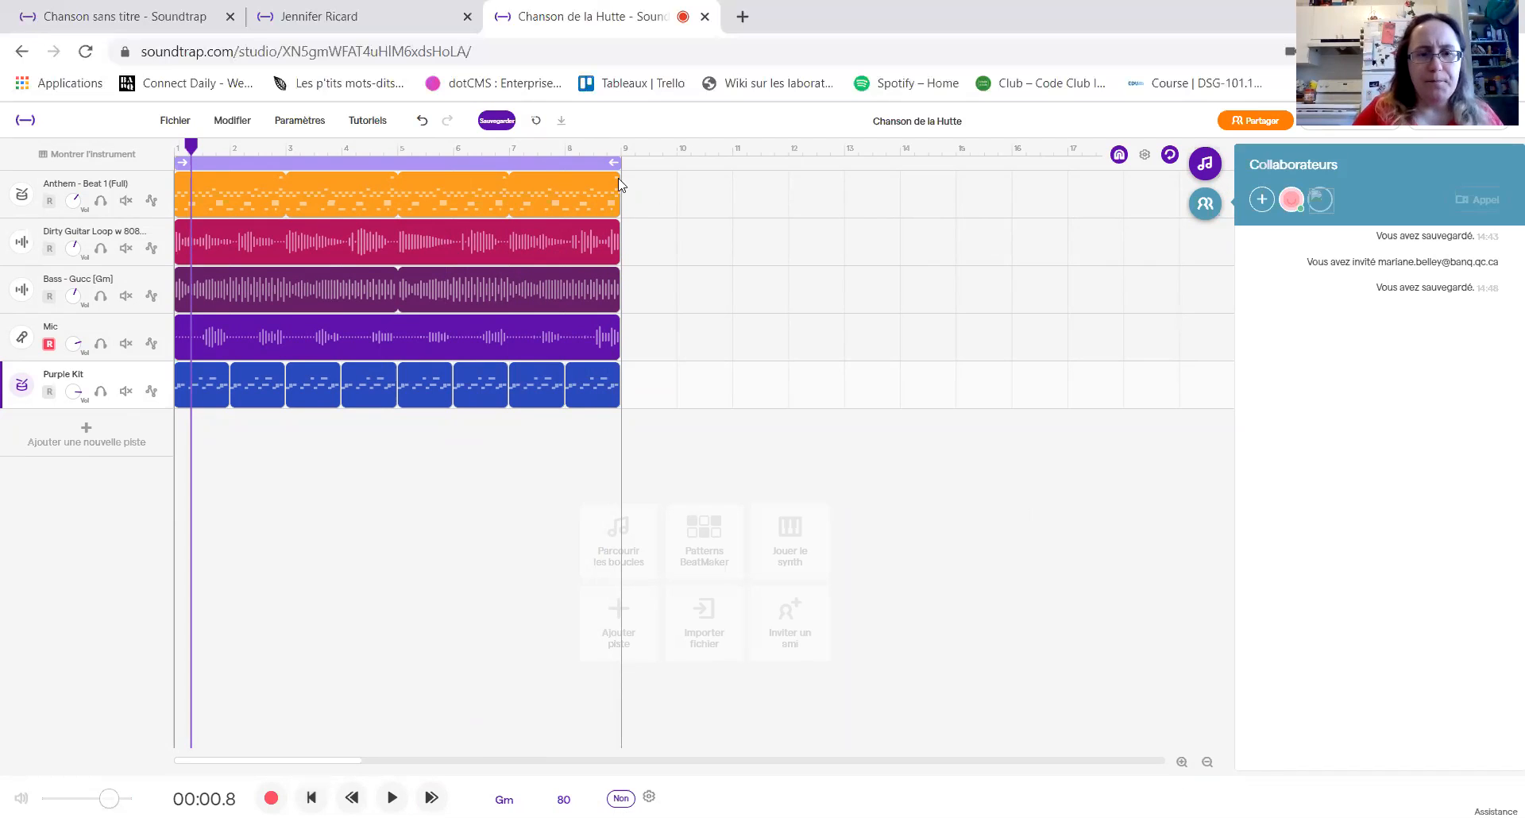
- Try to save the project and export it to an mp3 file
{"action": "left_click", "coordinate": [181, 121]}
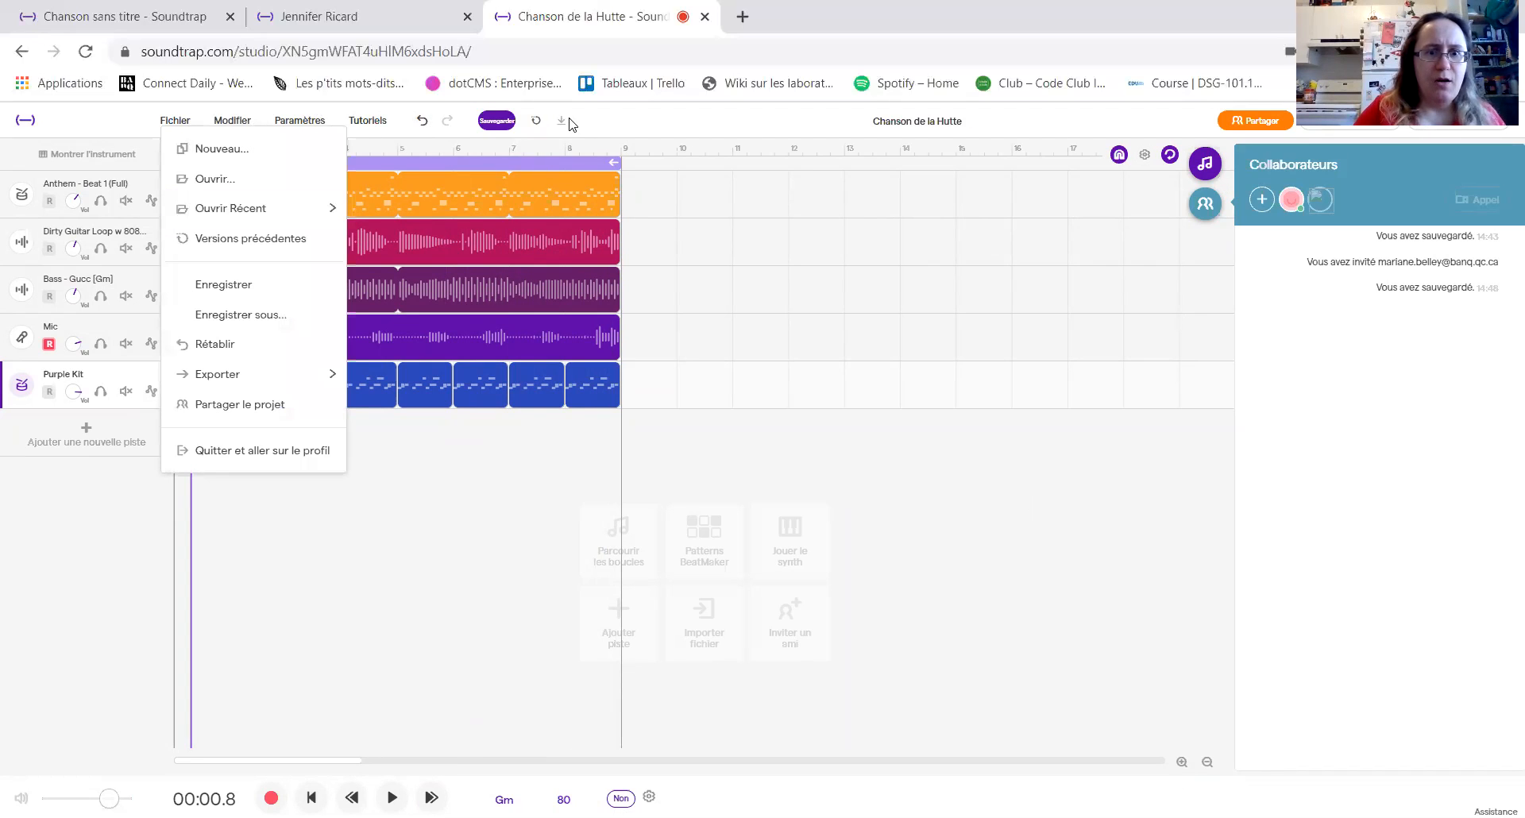
{"action": "left_click", "coordinate": [498, 120]}
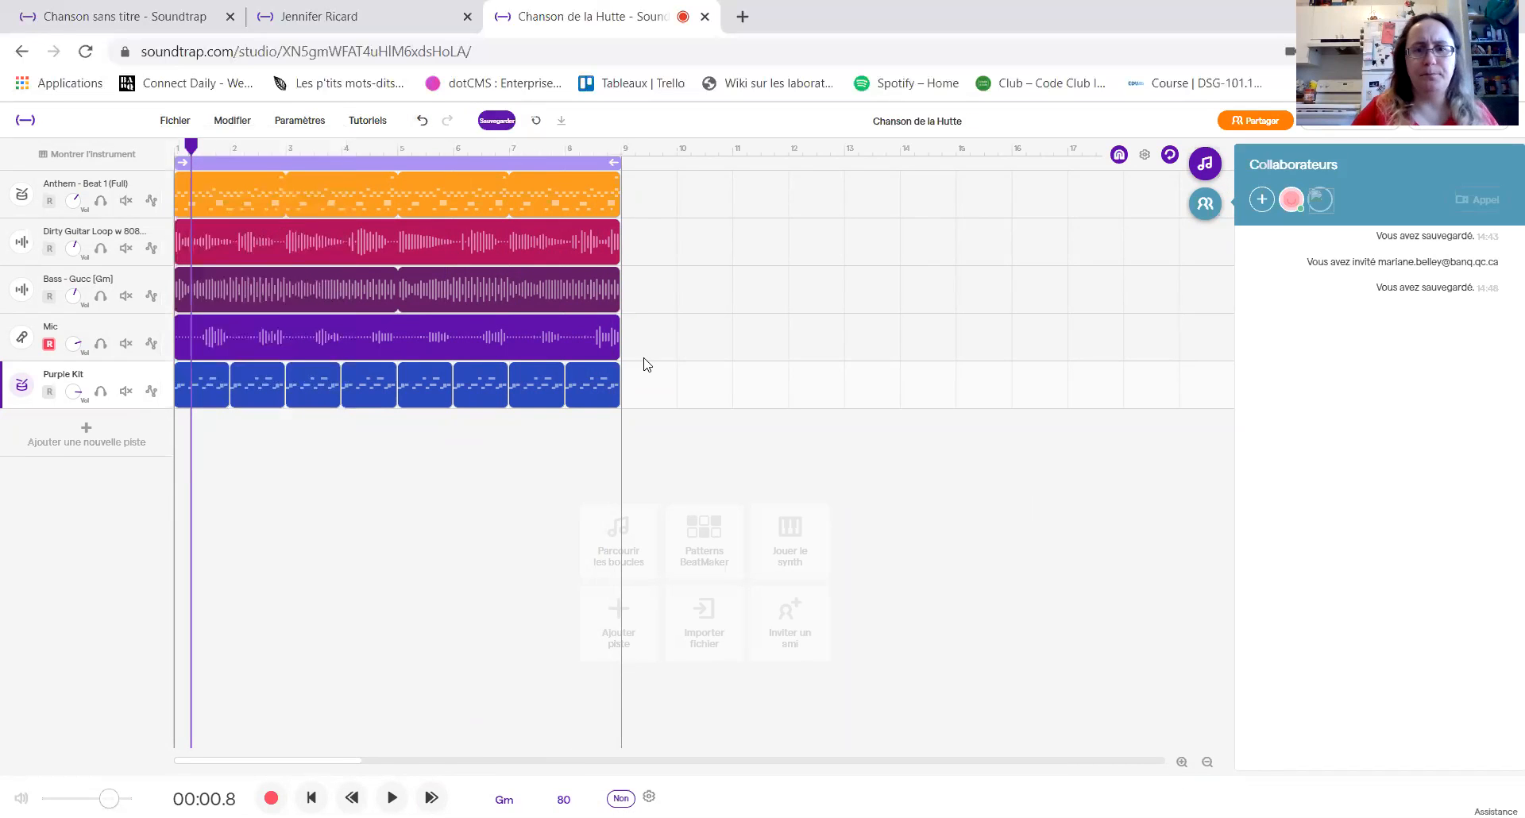
{"action": "left_click", "coordinate": [176, 122]}
{"action": "mouse_move", "coordinate": [249, 382]}
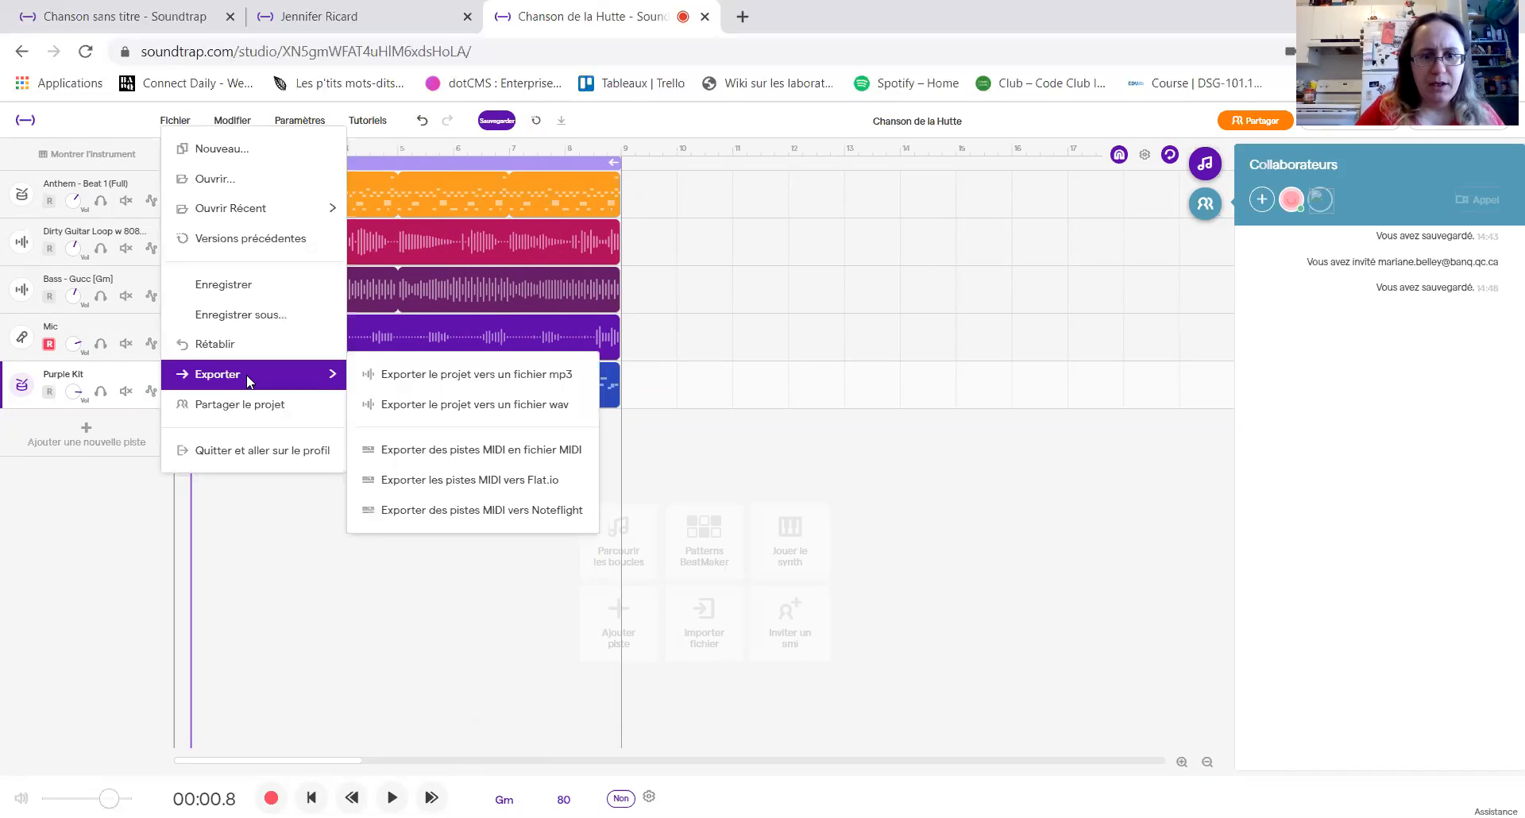
{"action": "left_click", "coordinate": [421, 379]}
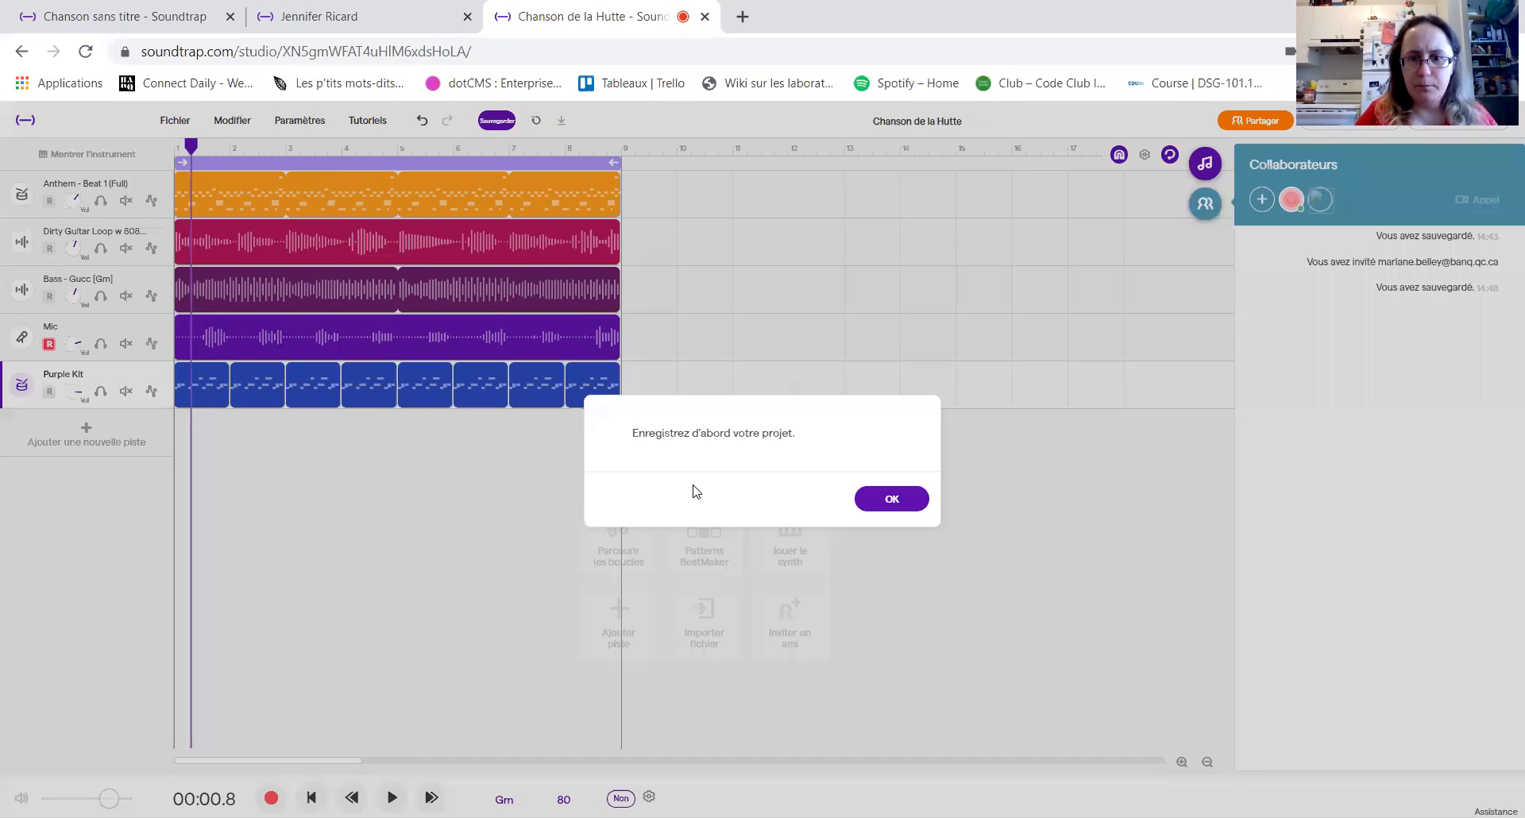
{"action": "left_click", "coordinate": [891, 499]}
- Save the project and try again to export it as an mp3 file
{"action": "left_click", "coordinate": [498, 122]}
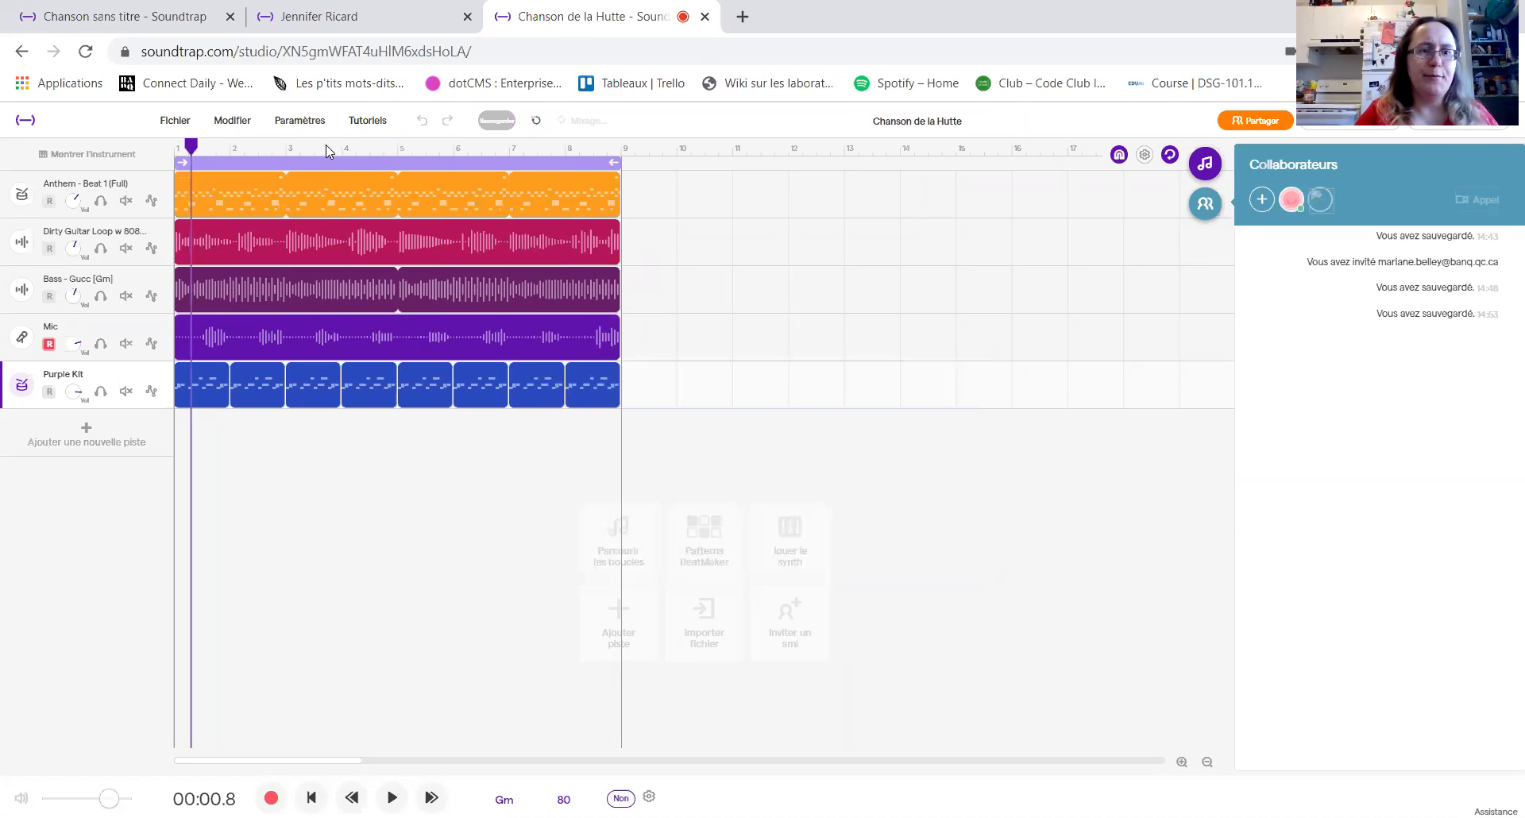
{"action": "left_click", "coordinate": [186, 120]}
{"action": "mouse_move", "coordinate": [271, 370]}
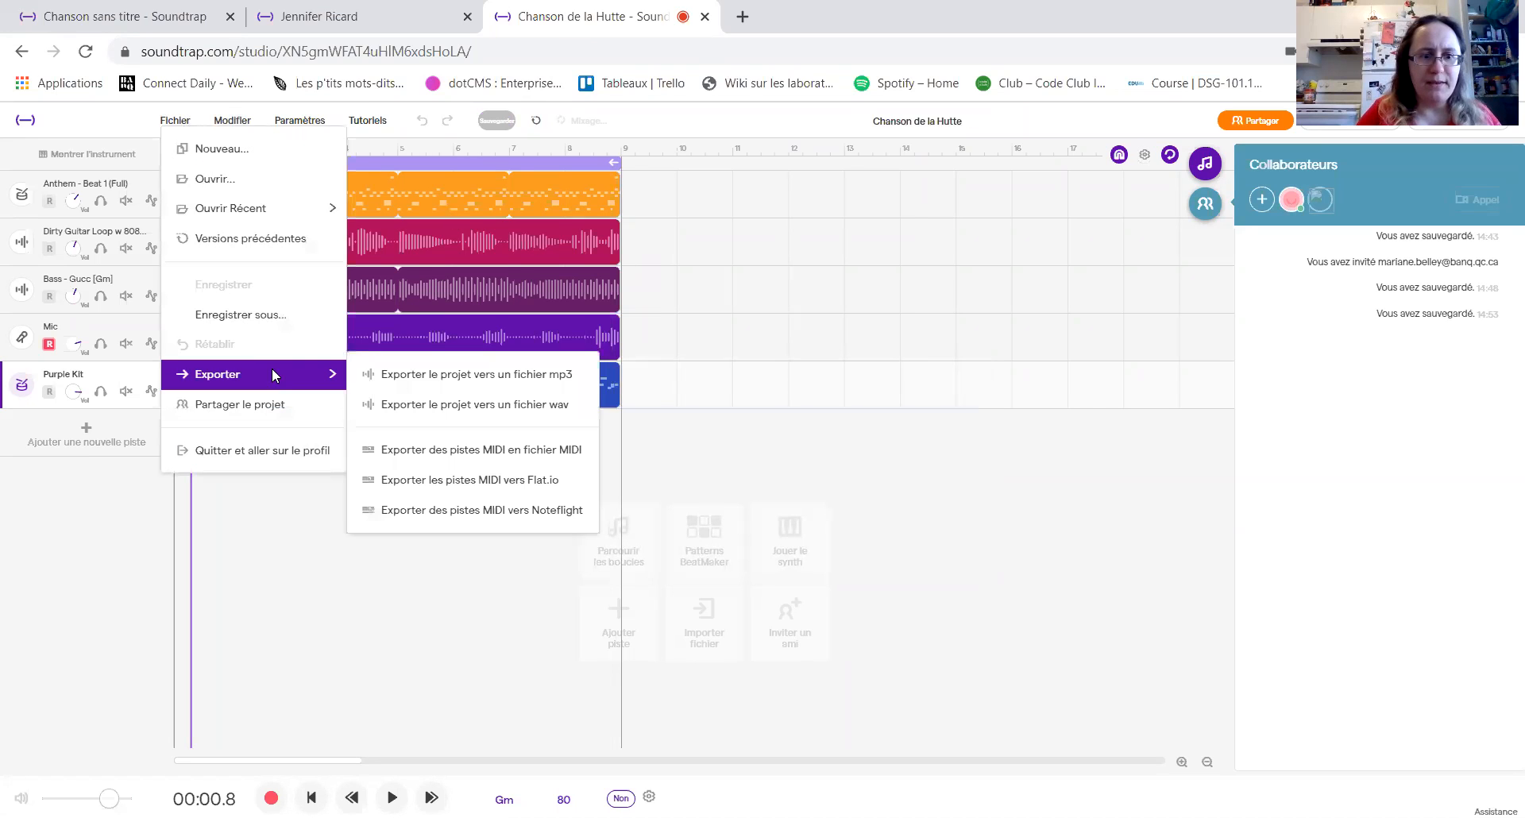
{"action": "left_click", "coordinate": [385, 375]}
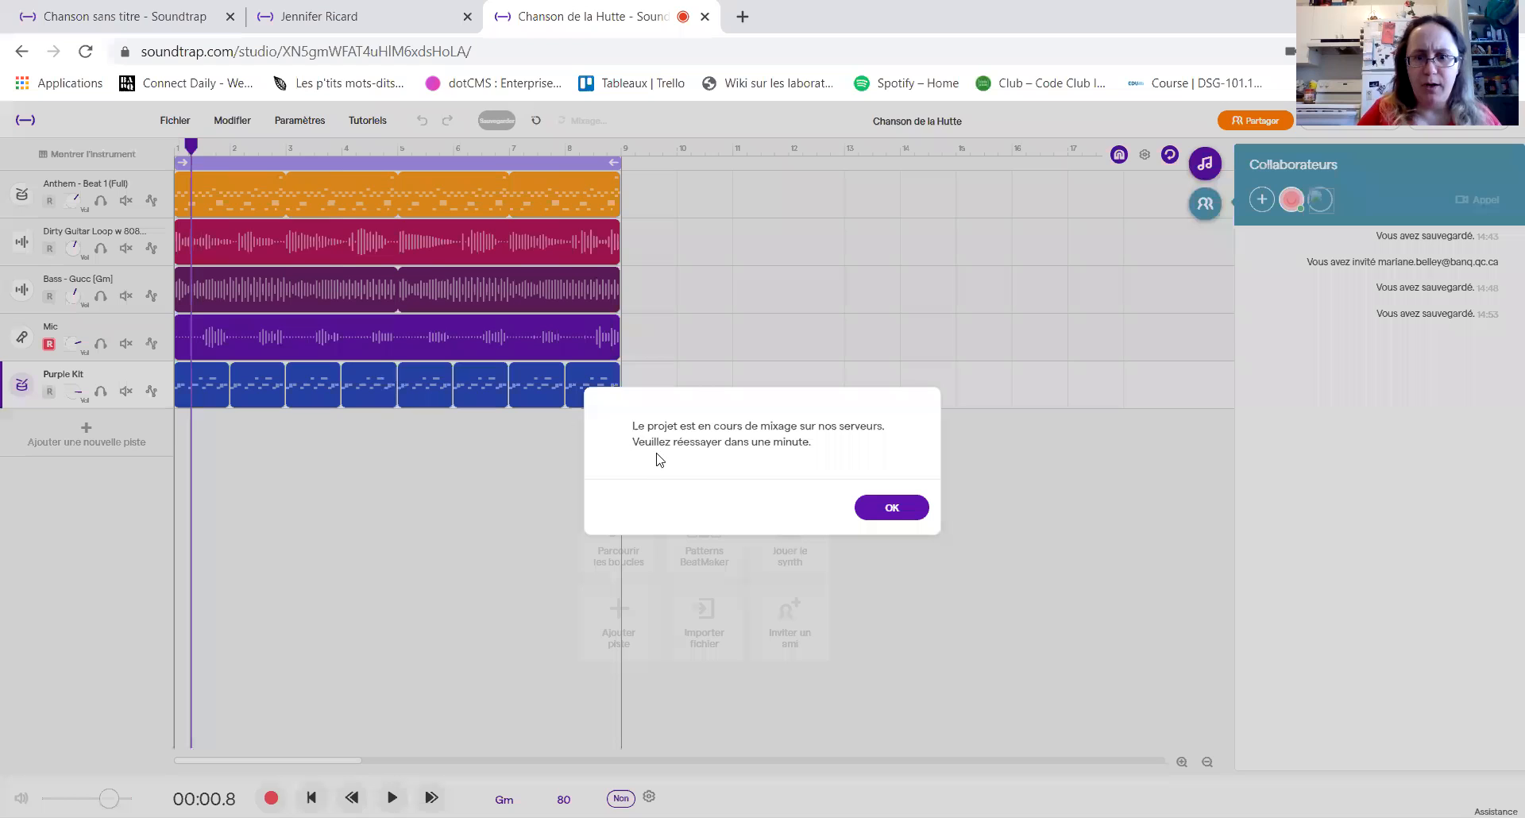
{"action": "left_click", "coordinate": [876, 512]}
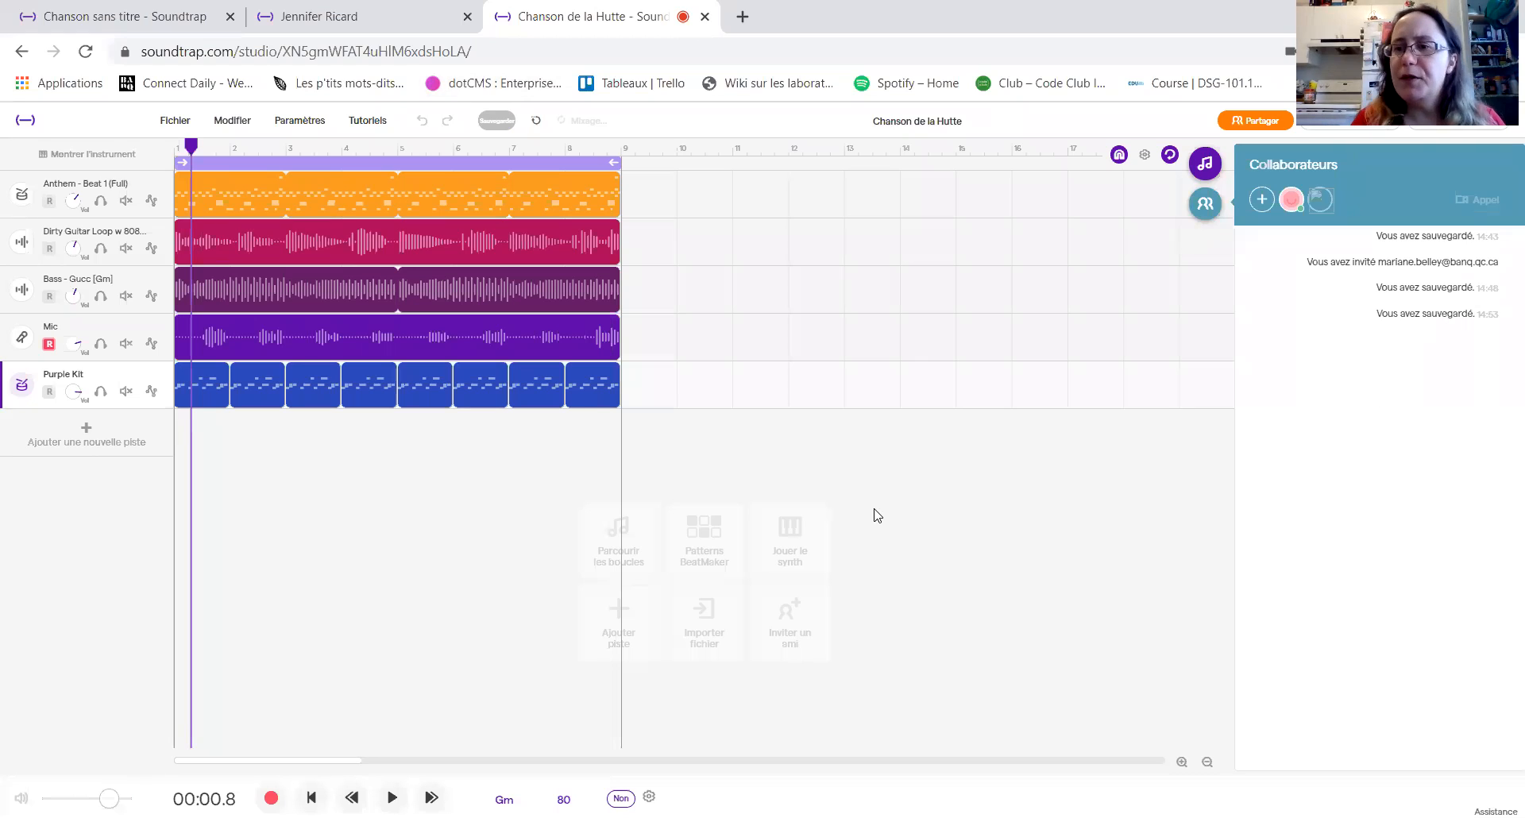
- Check the user invitation page in the other browser tab and return to the Chanson de la Hutte project
{"action": "left_click", "coordinate": [317, 16]}
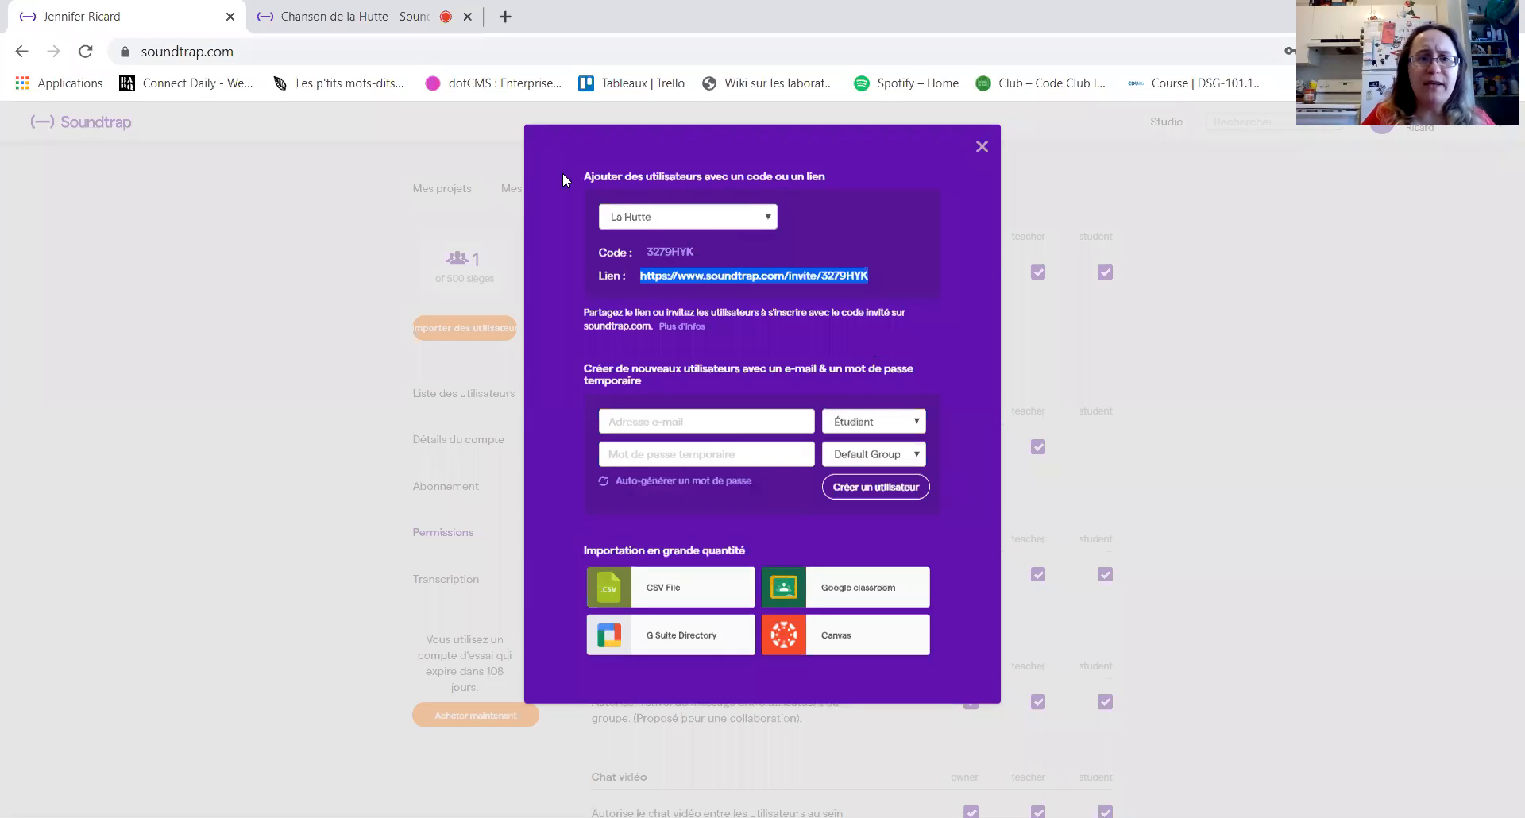
{"action": "left_click", "coordinate": [355, 9]}
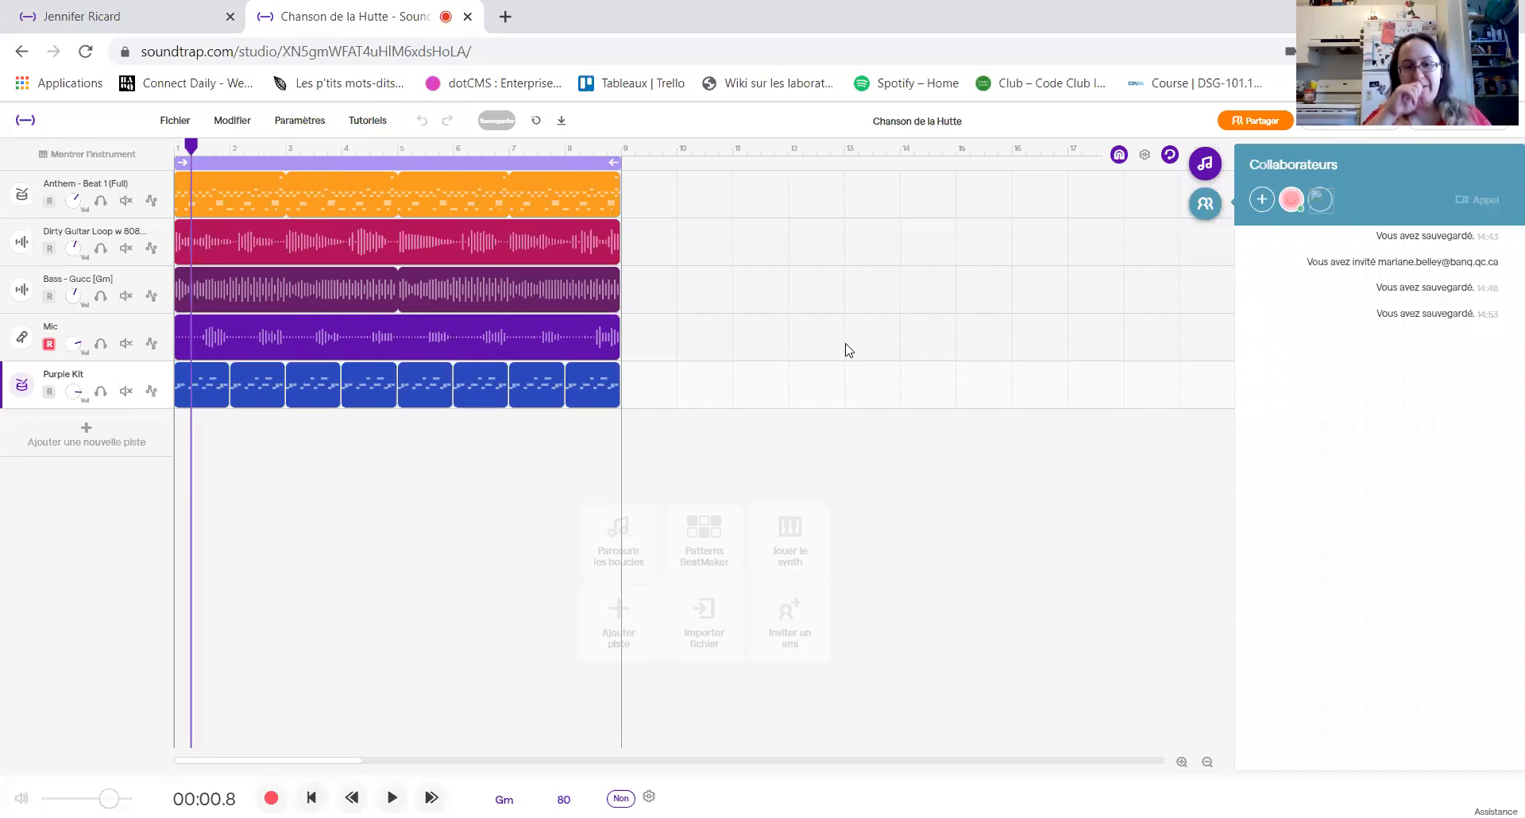